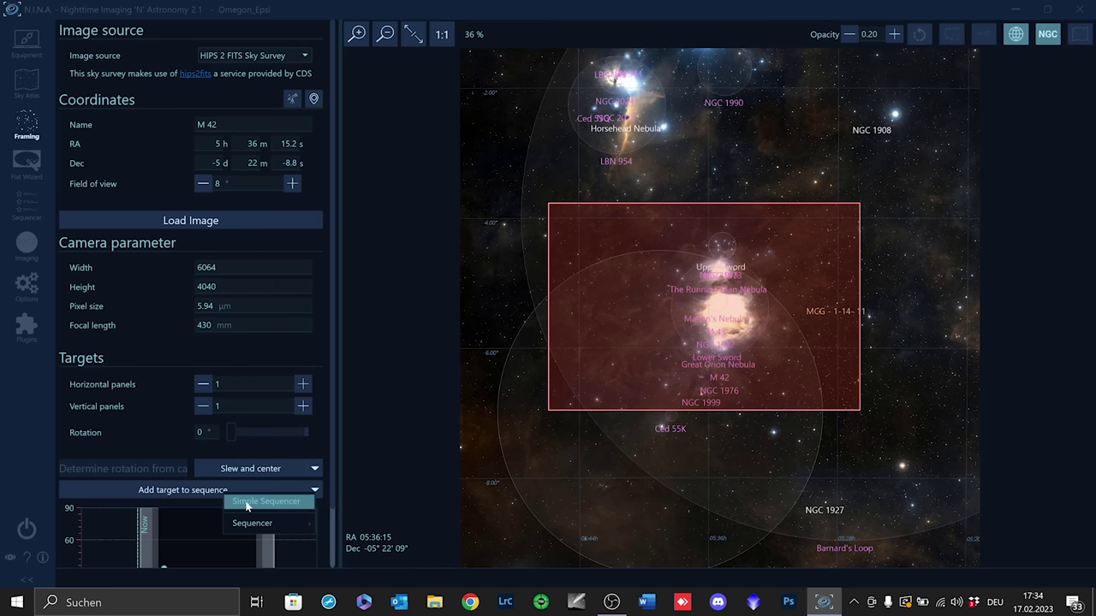
Step: Add M 42 to the Simple Sequencer and enable slewing to target, centering and start guiding in its target options
click(246, 503)
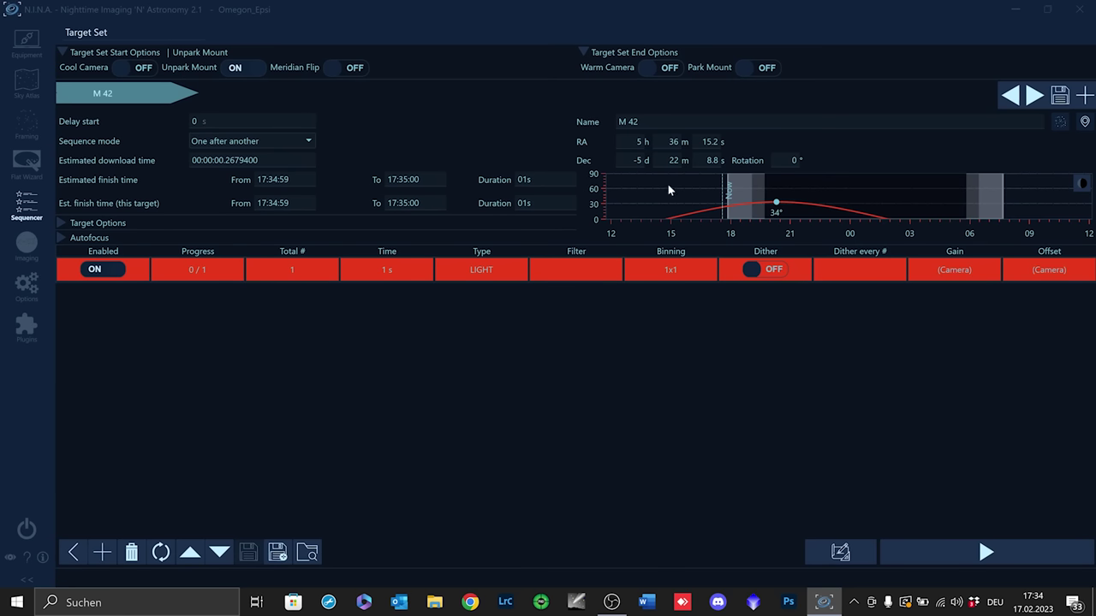
click(65, 223)
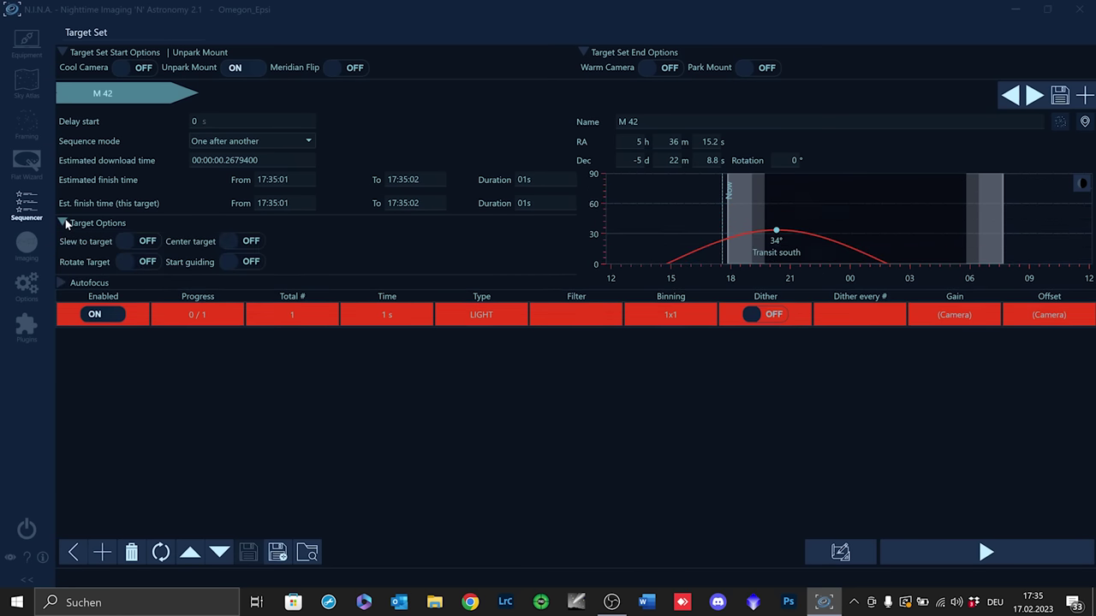
click(148, 243)
click(252, 242)
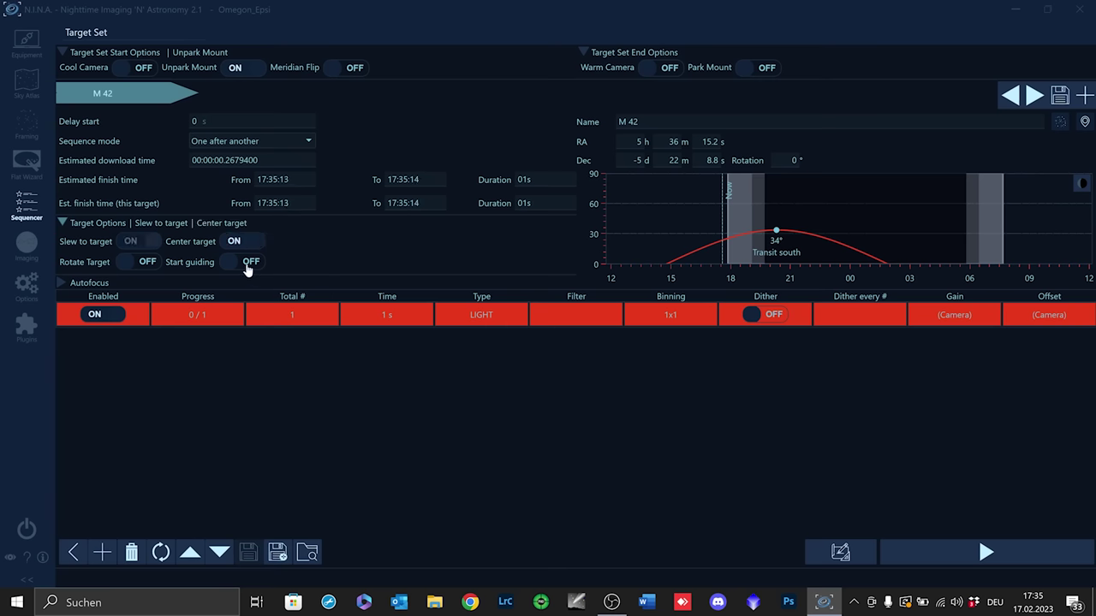
click(250, 265)
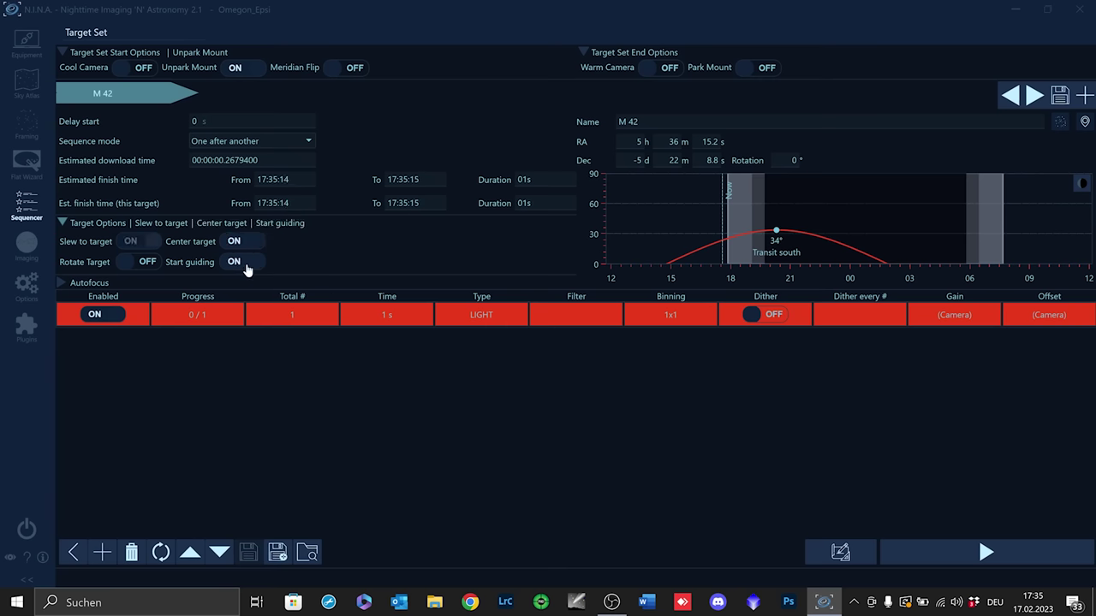
Step: Enable autofocus on start and after every 12 exposures for the M 42 target
click(60, 284)
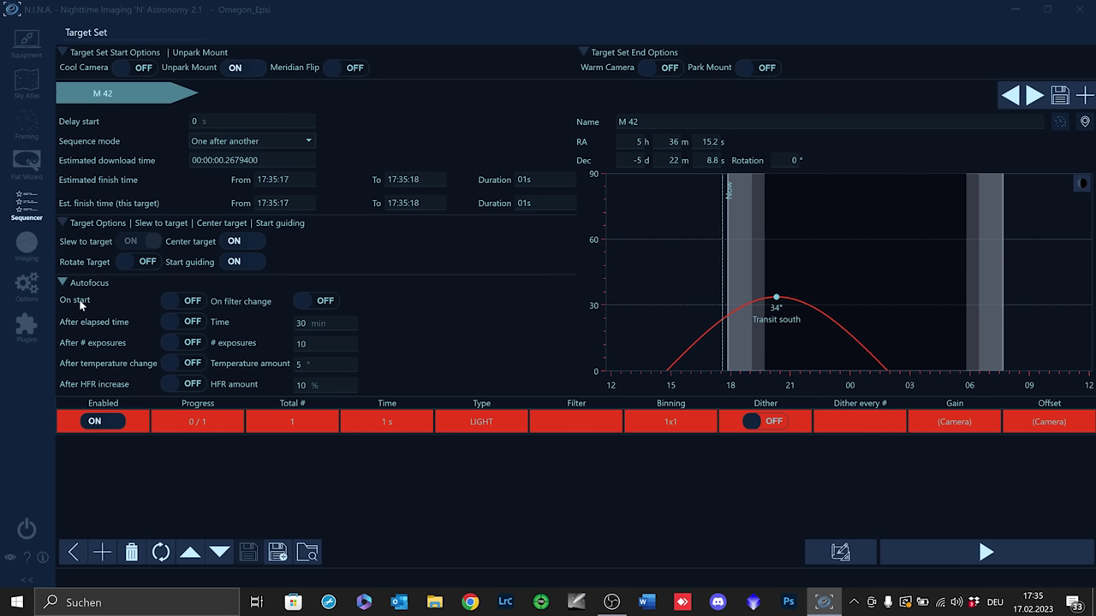
click(190, 305)
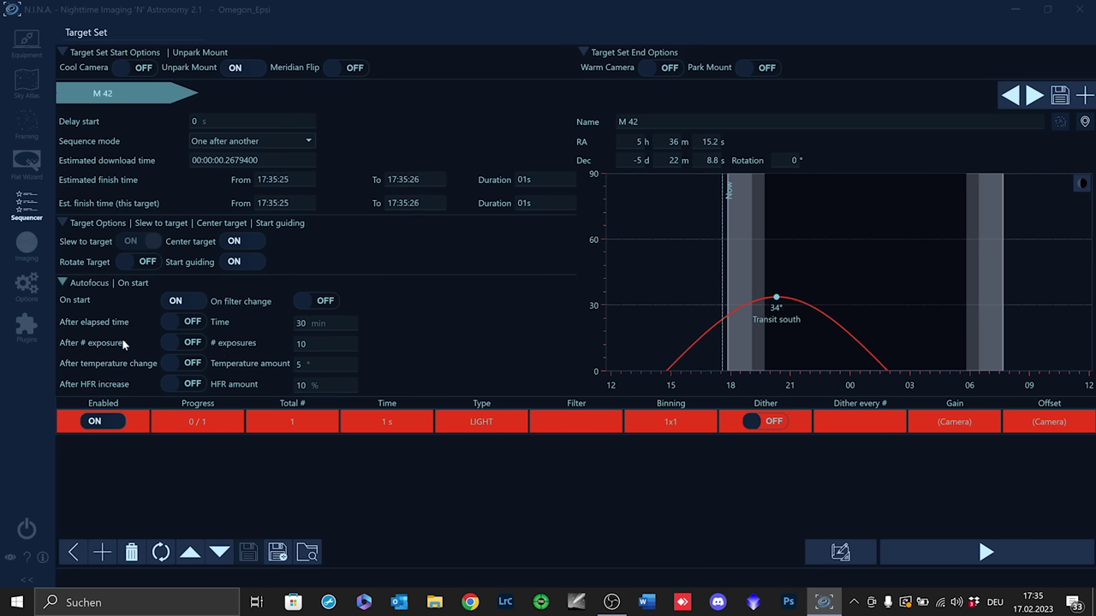
double_click(302, 343)
text(12)
click(184, 343)
Step: Set the M 42 light exposures to 60 frames of 300 s each and enable dithering
click(295, 419)
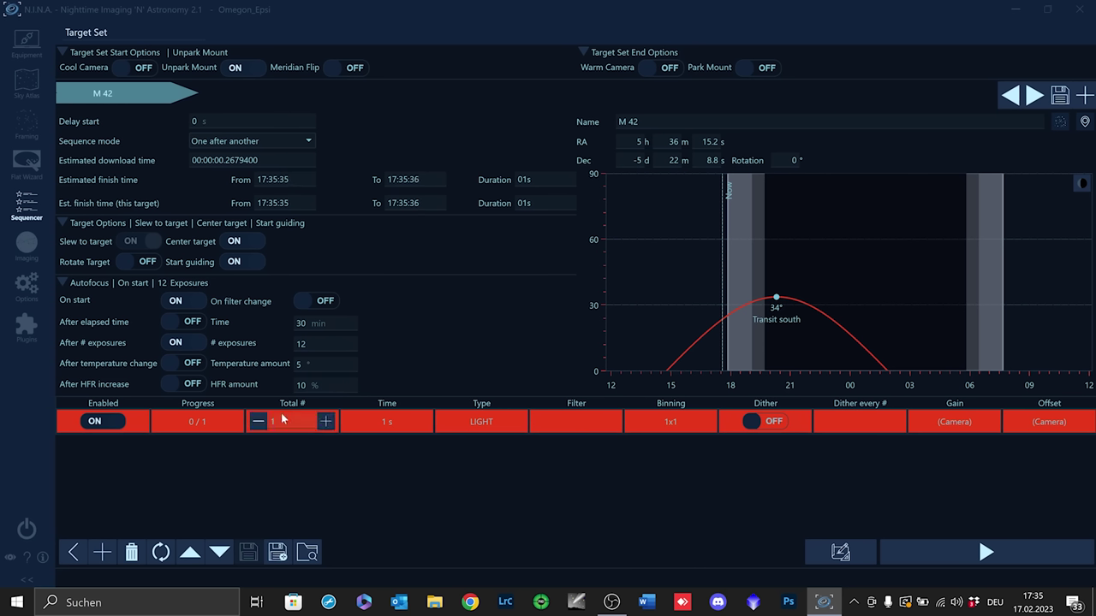
click(288, 425)
text(60)
click(385, 421)
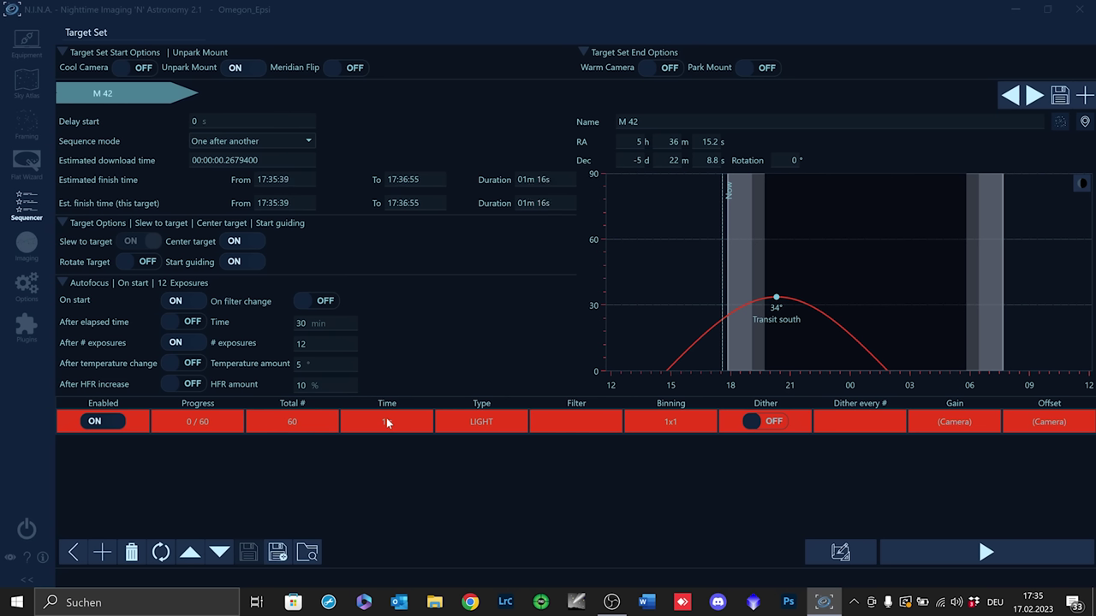
text(300)
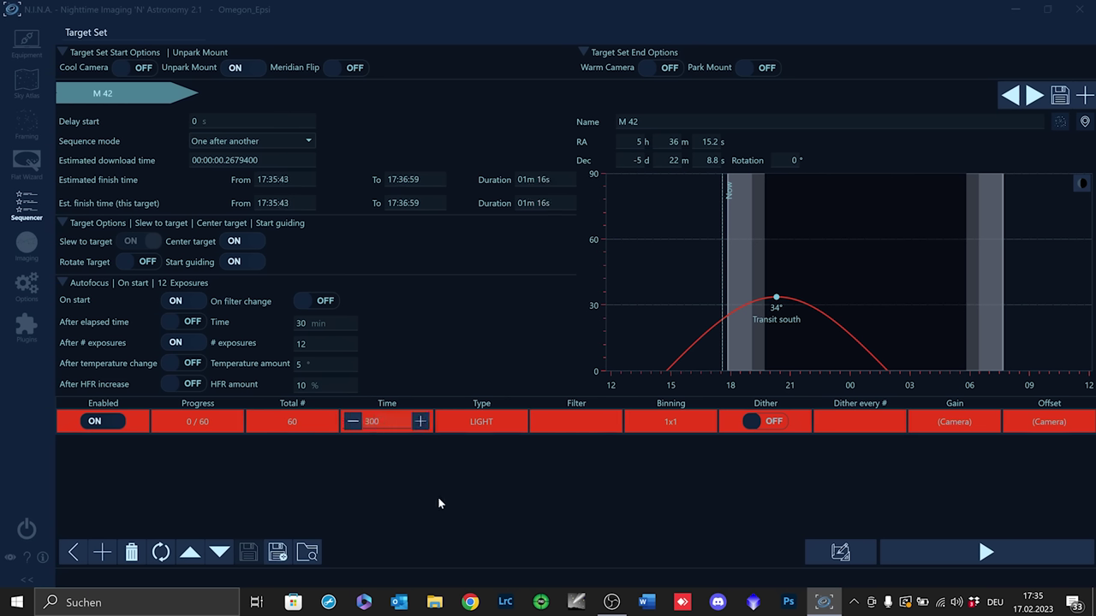
key(Return)
click(765, 422)
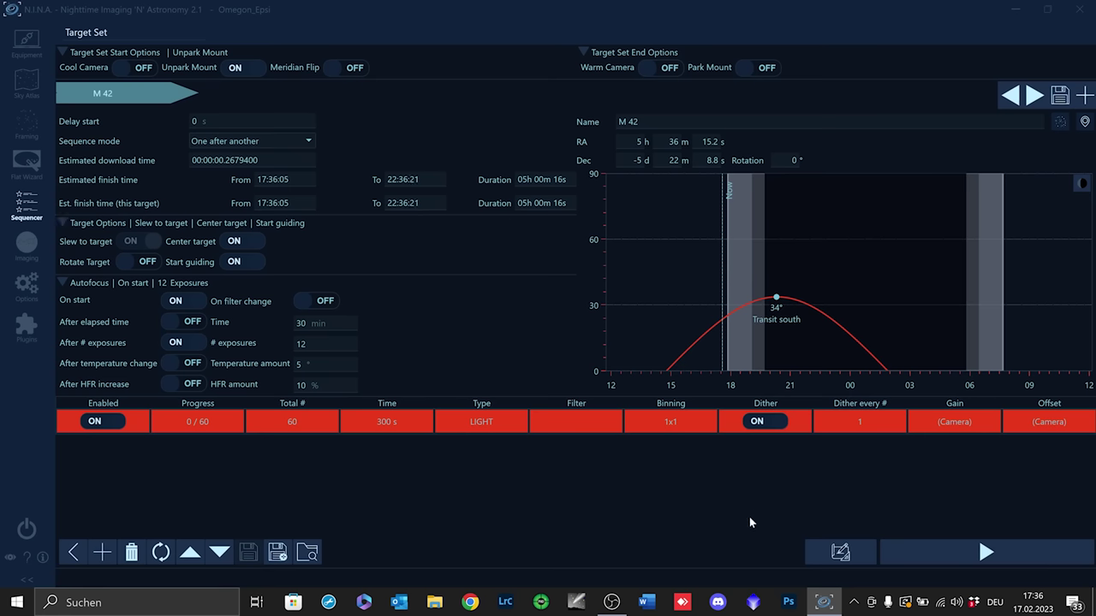
Step: Export the simple sequence to the advanced sequencer, collapse the target details and all three instruction groups, and expand the exposure info
click(842, 552)
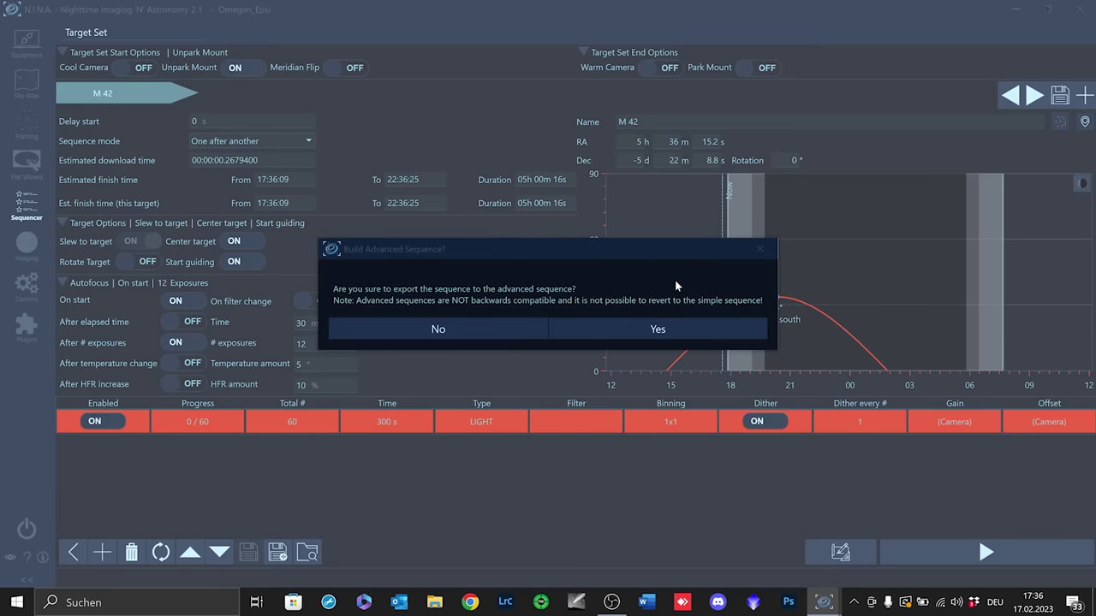
click(659, 331)
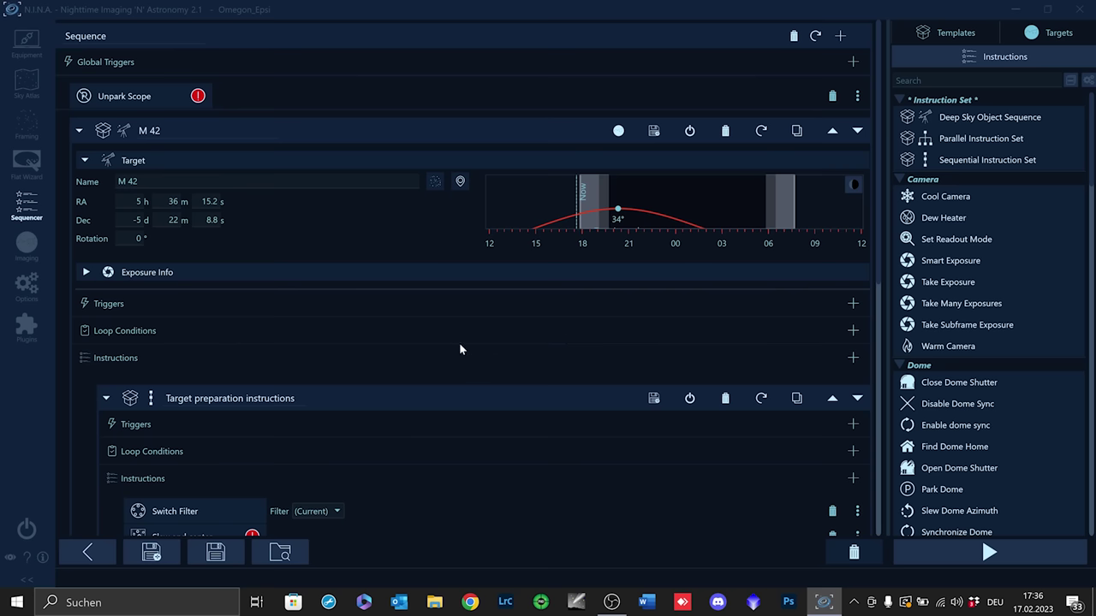
click(85, 161)
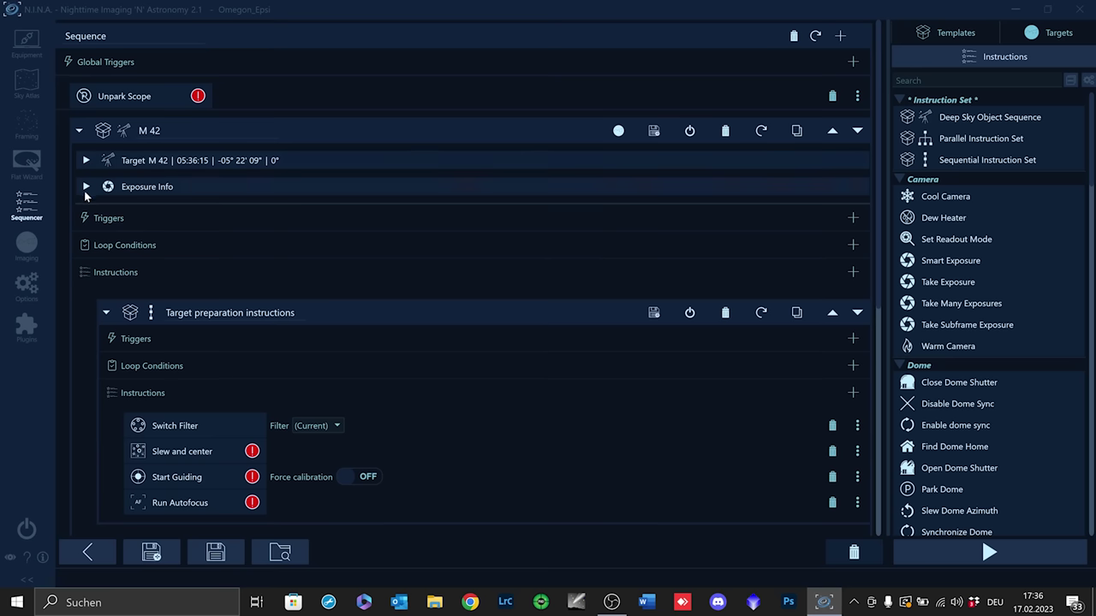
click(84, 186)
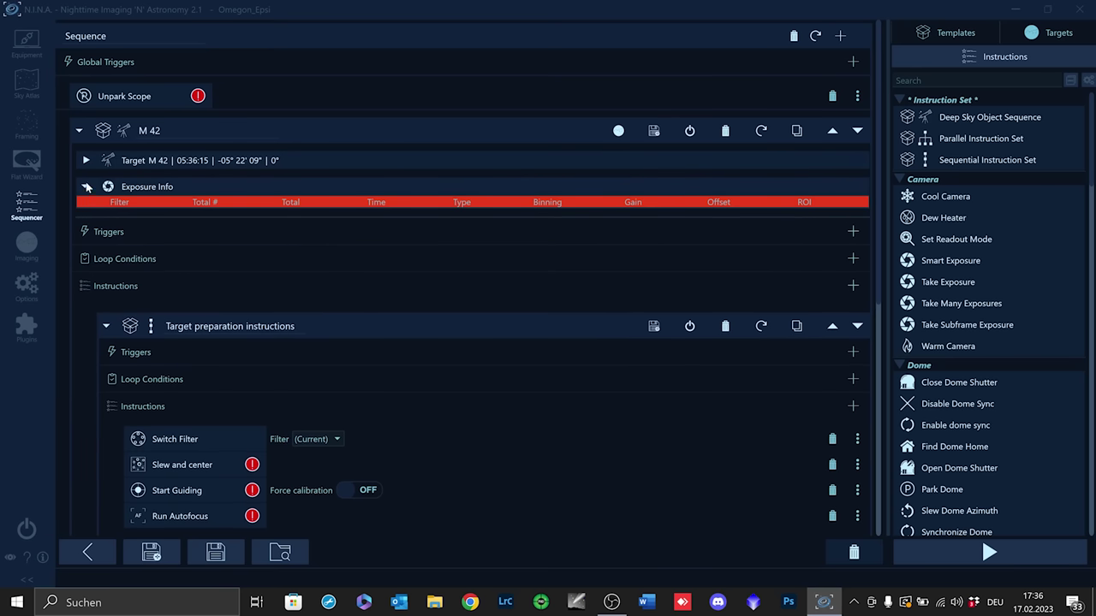
click(106, 328)
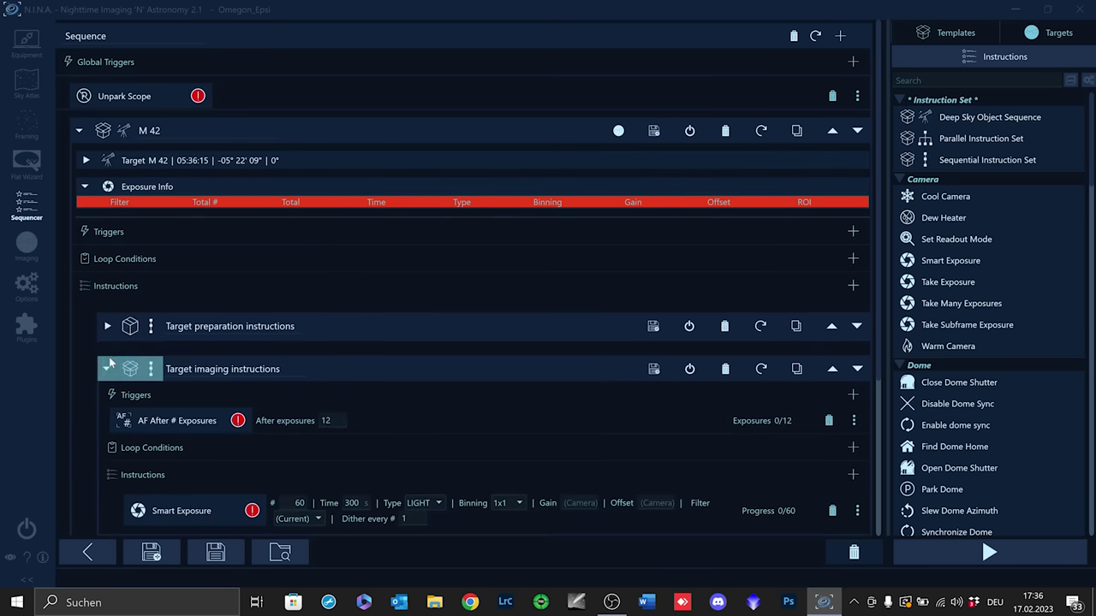
click(106, 369)
click(108, 412)
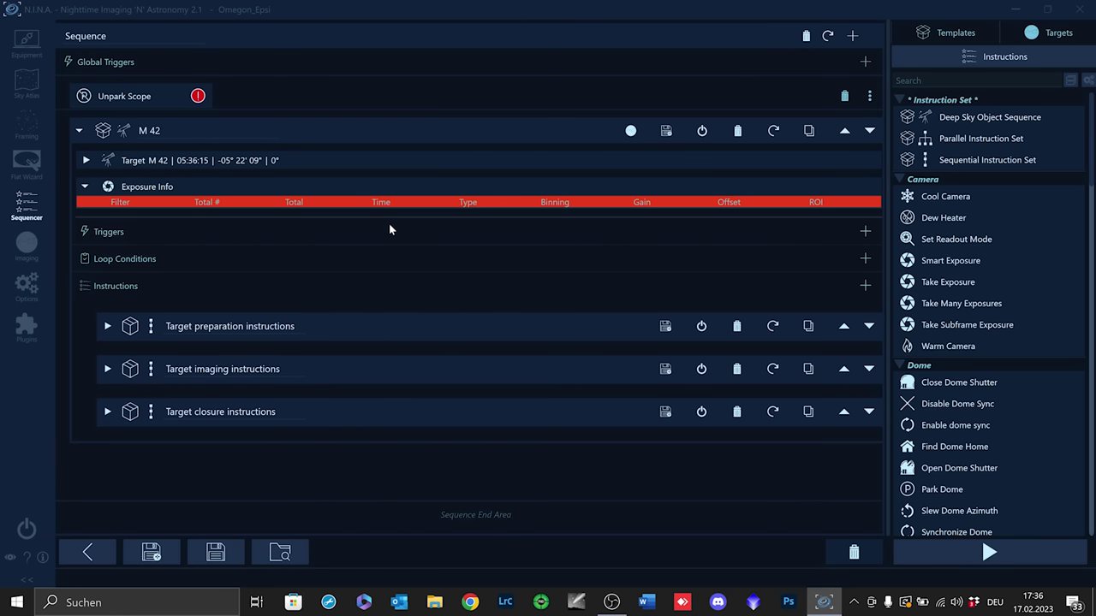
Step: Rename the M 42 instruction set to "Simple Sequence" and save it as a user template
drag(179, 130, 142, 131)
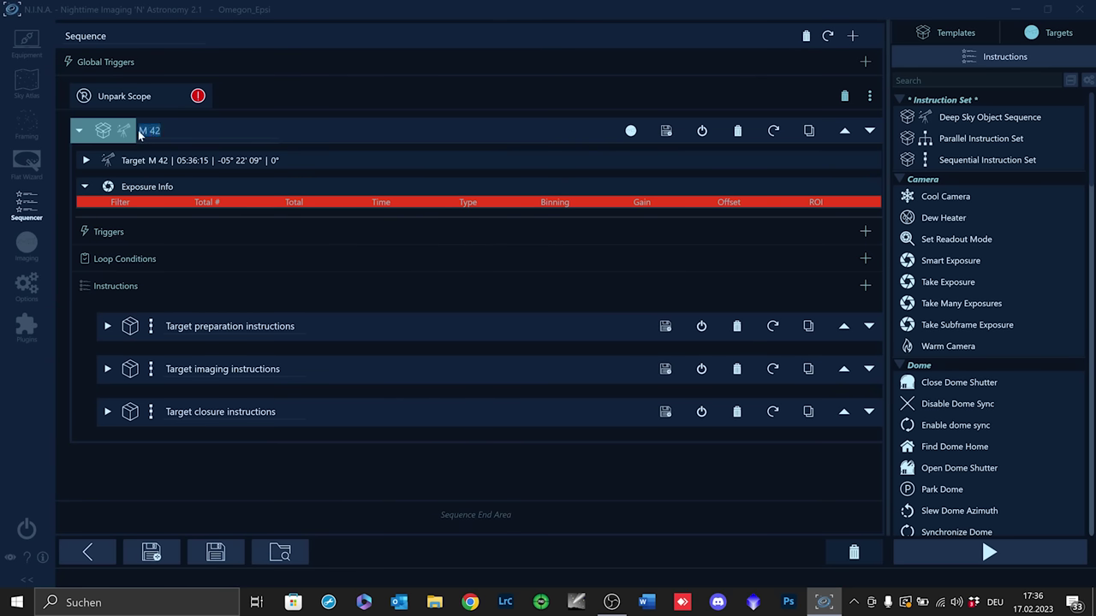
text(Simple Sequence)
key(Return)
click(955, 33)
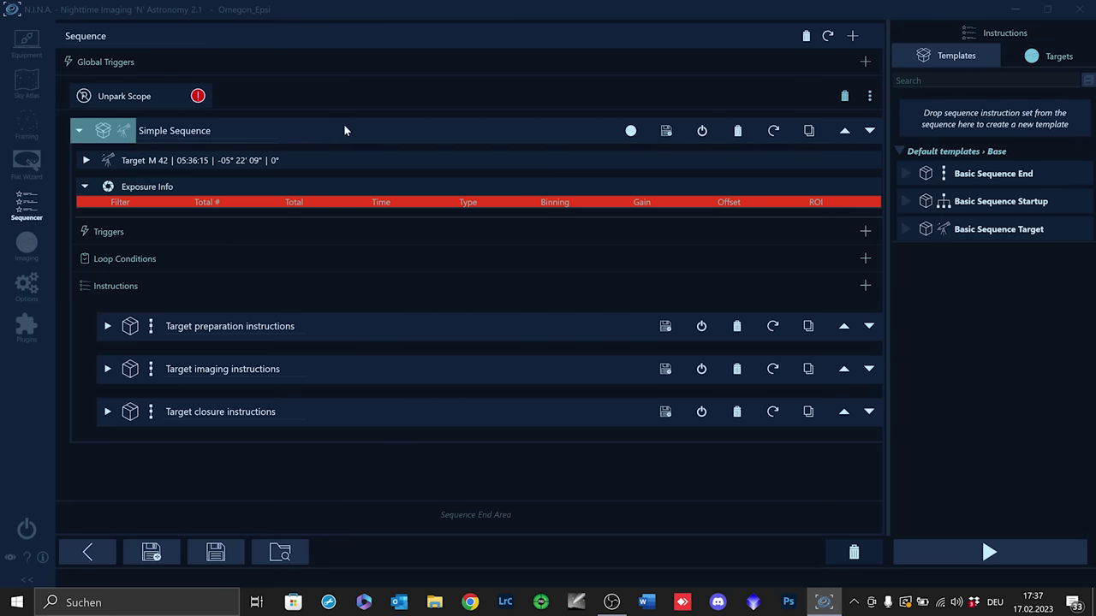
drag(354, 136, 1016, 267)
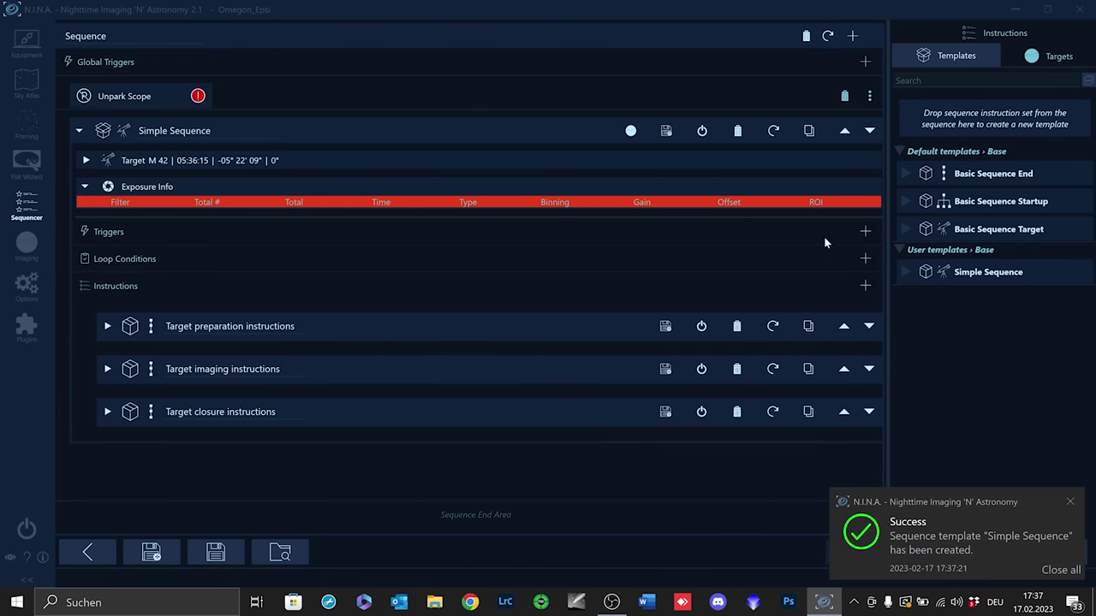
click(1070, 502)
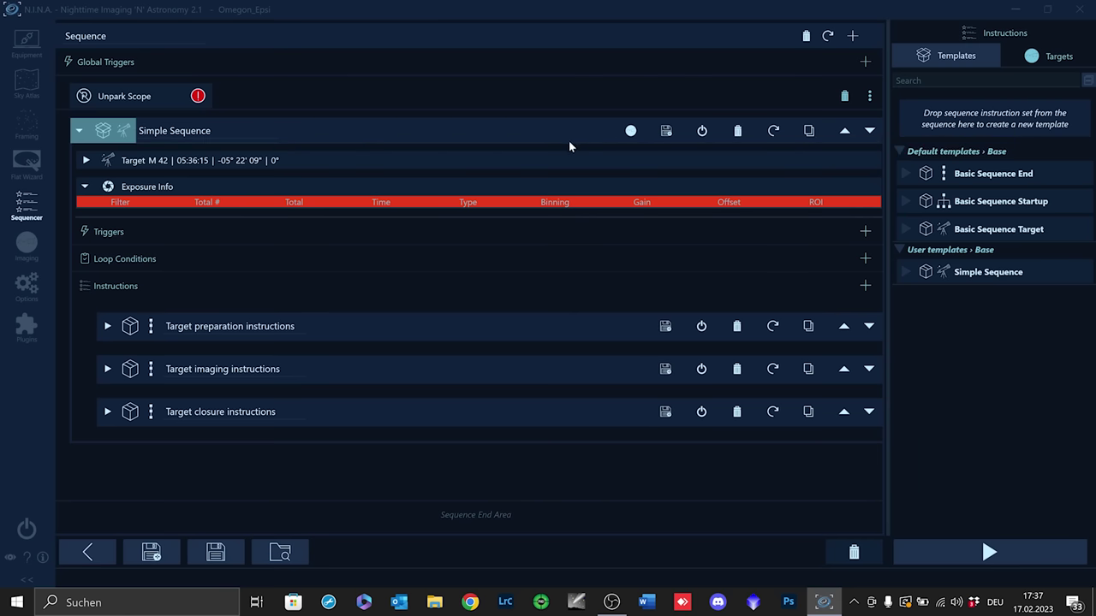
Step: Empty the sequence by removing the Simple Sequence instruction set and the Unpark Scope instruction
drag(563, 130, 854, 552)
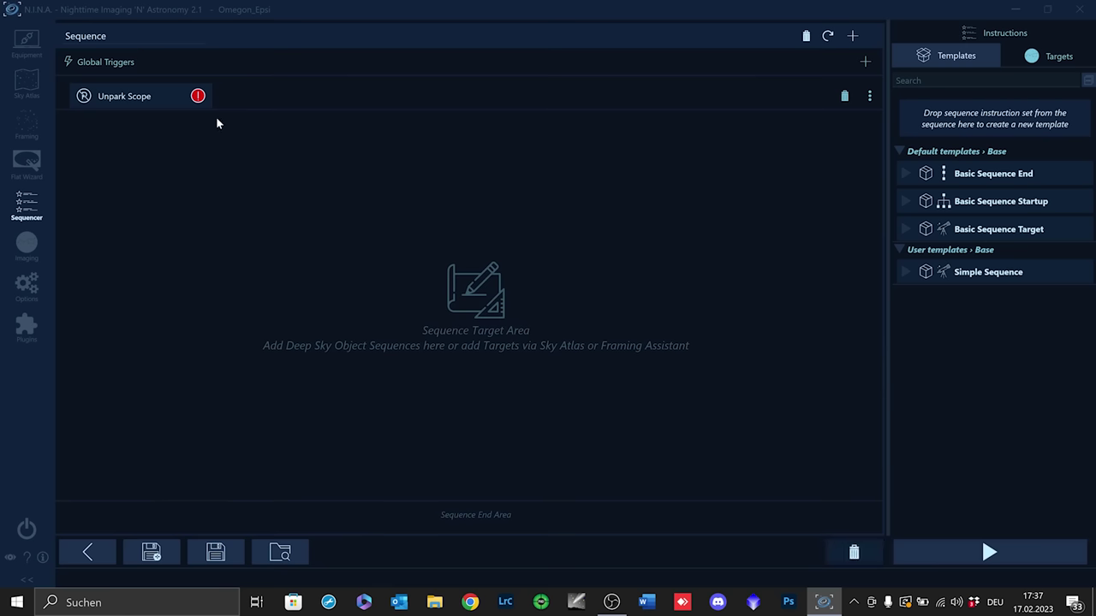
click(844, 96)
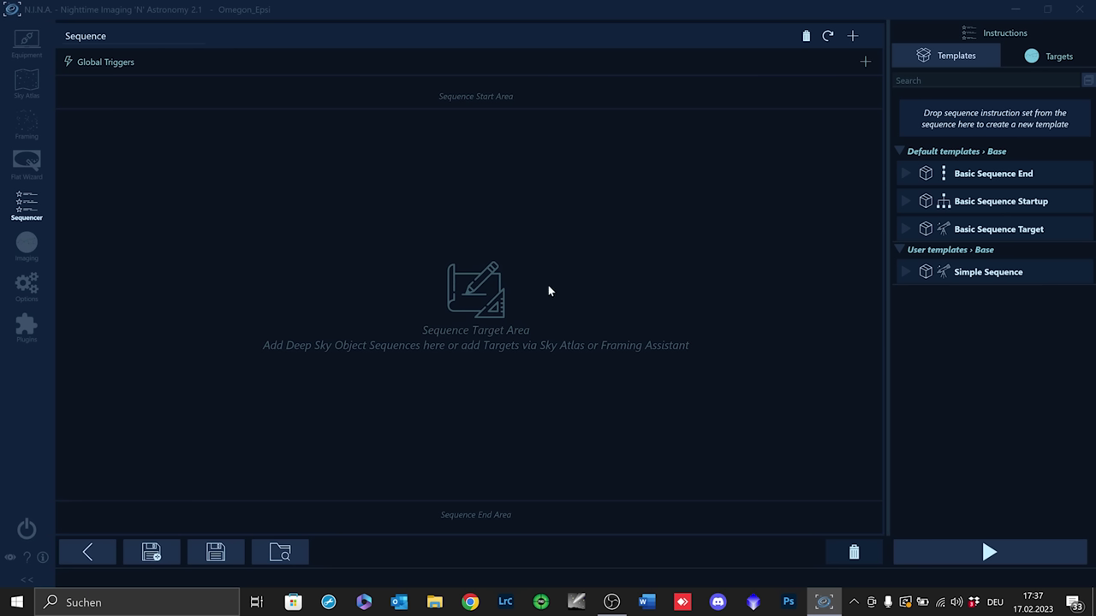
Step: Load the framing image for M 45 and shift the camera frame to about RA 3h 47m 8s, Dec 23° 45' 55"
click(26, 128)
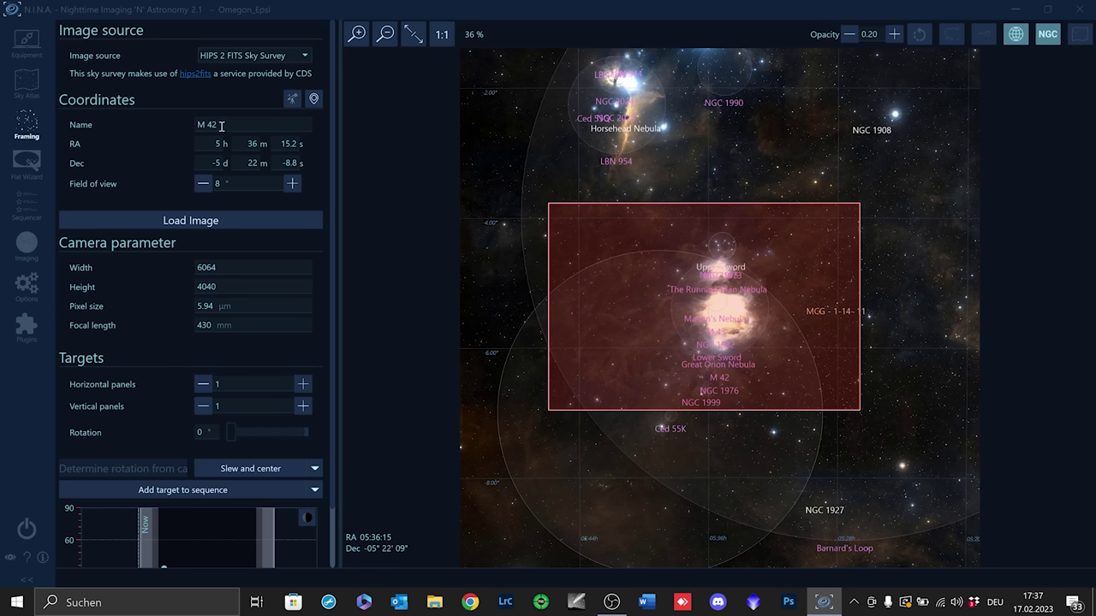
key(BackSpace)
text(5)
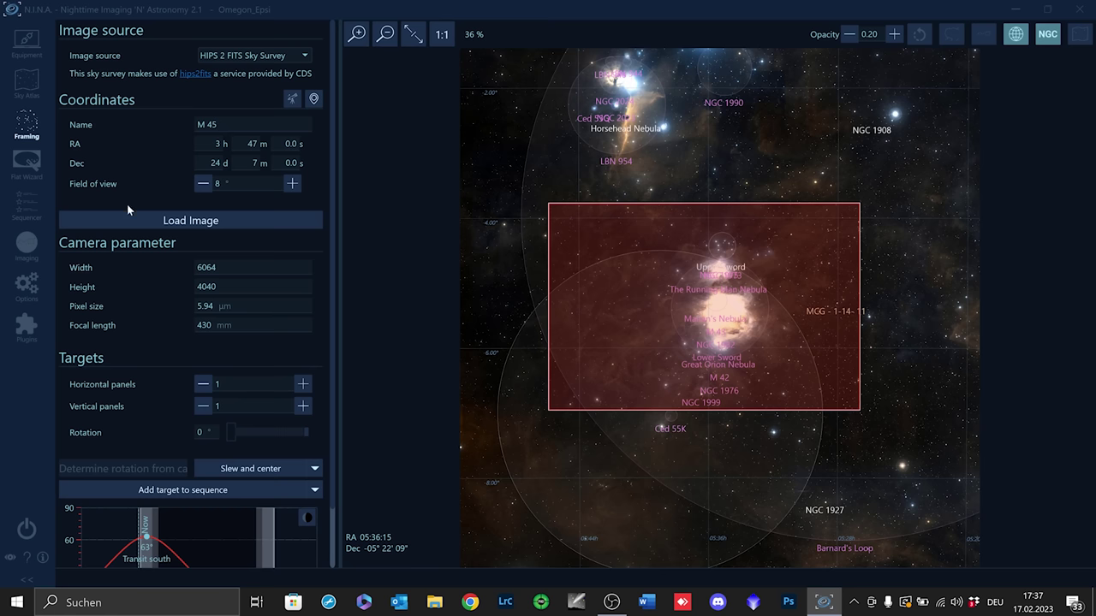
click(186, 221)
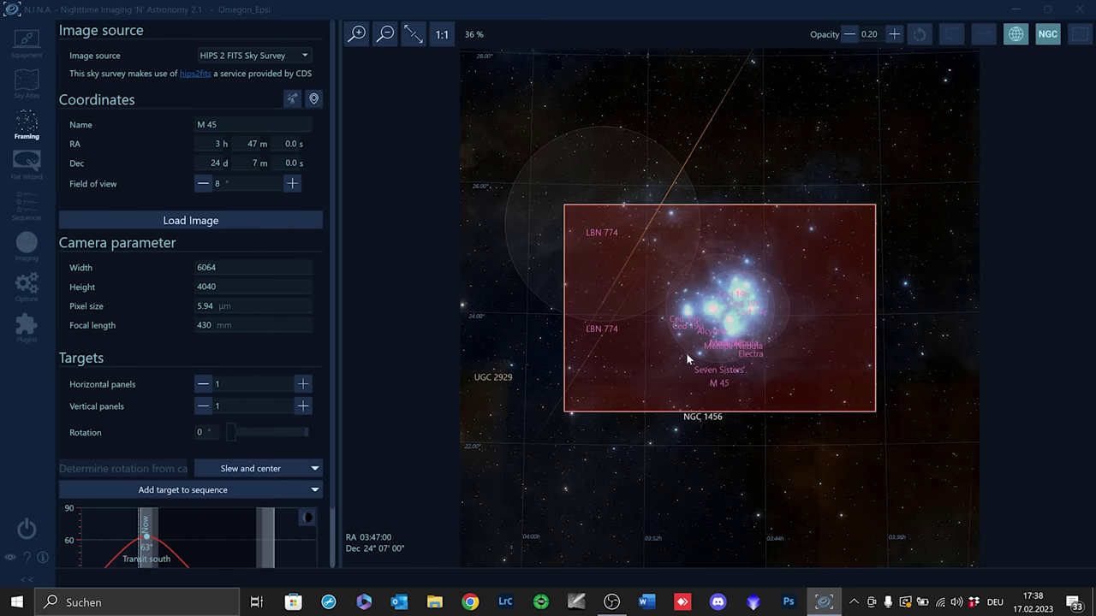
drag(709, 319, 740, 341)
drag(727, 341, 705, 340)
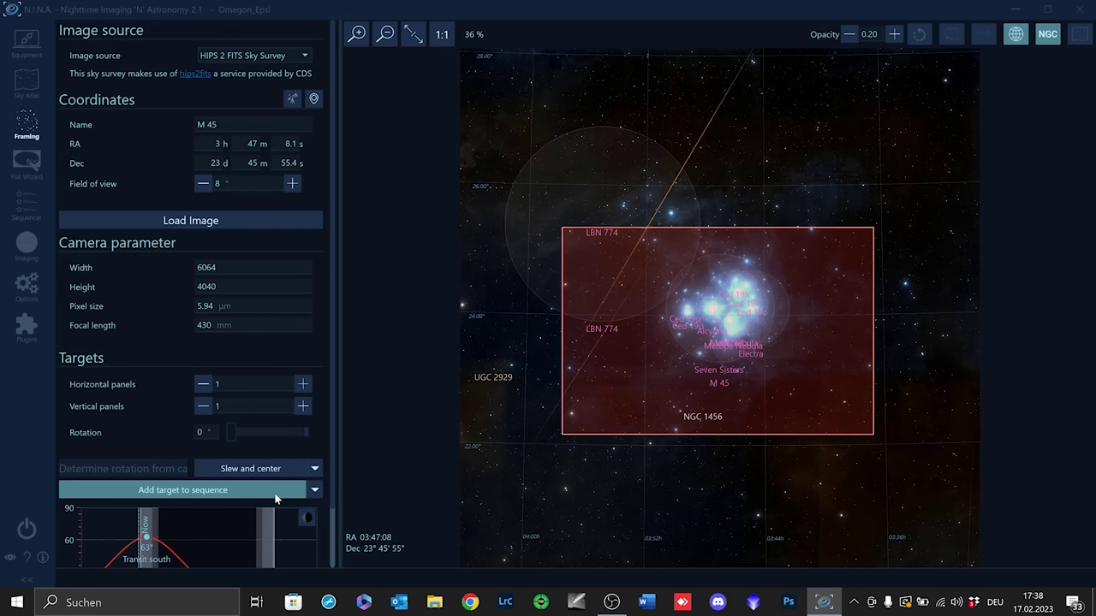
Step: Add the framed M 45 target to the advanced sequencer using the Simple Sequence template
click(311, 491)
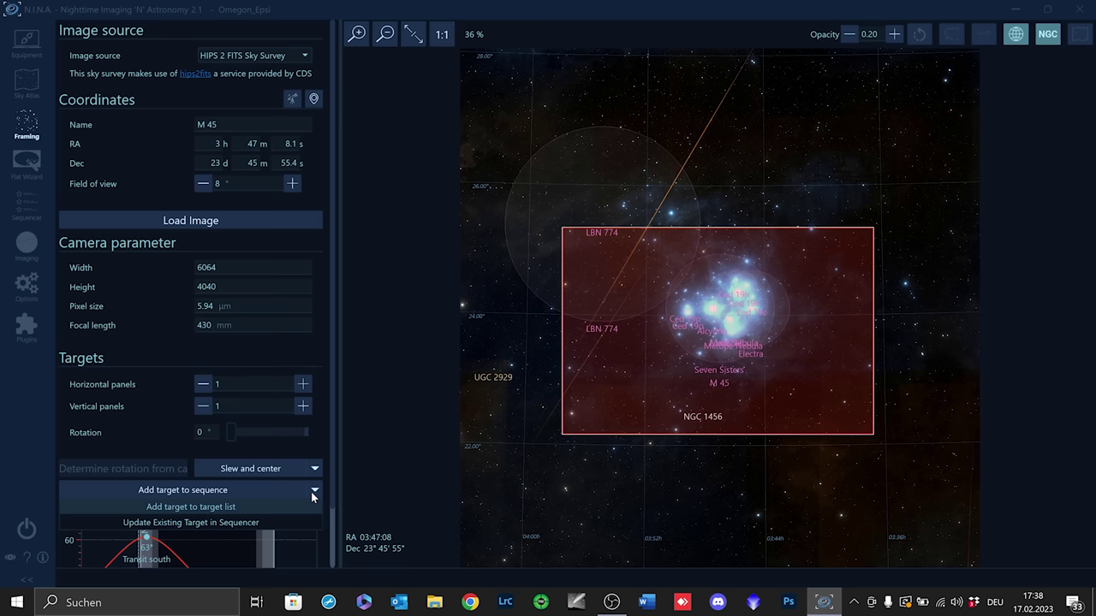
click(162, 427)
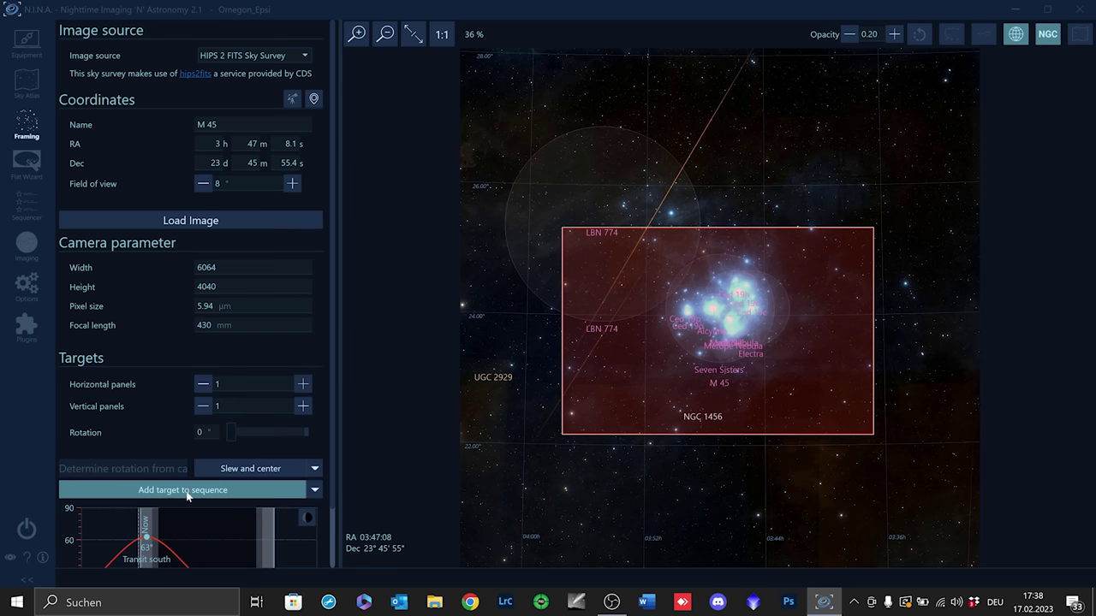
click(188, 496)
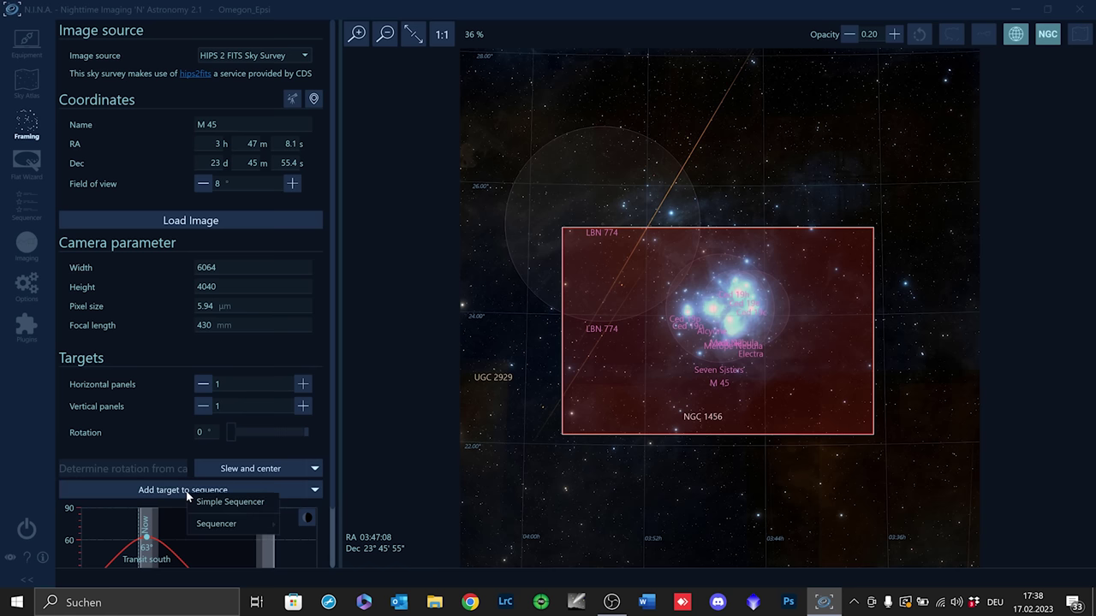
mouse_move(219, 525)
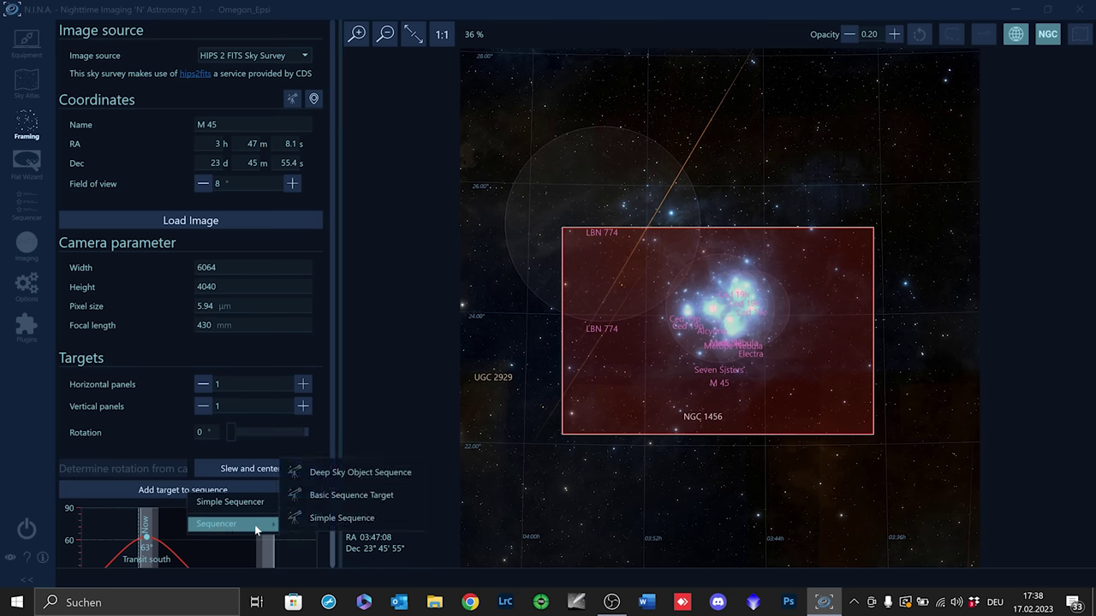
click(319, 524)
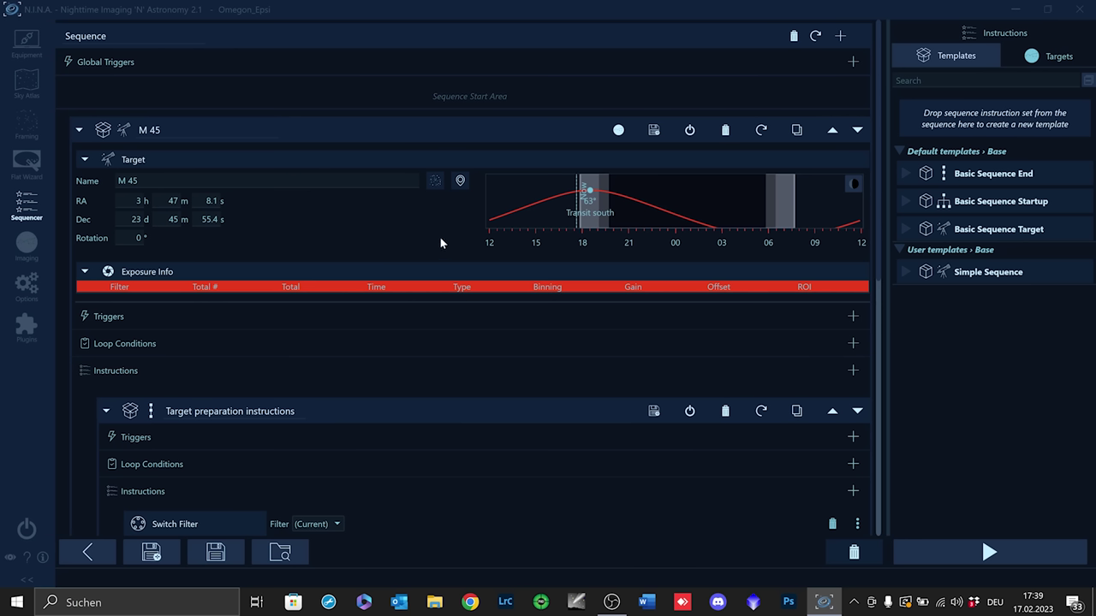
Step: Collapse the exposure info and remove the M 45 instruction set from the sequence
click(354, 276)
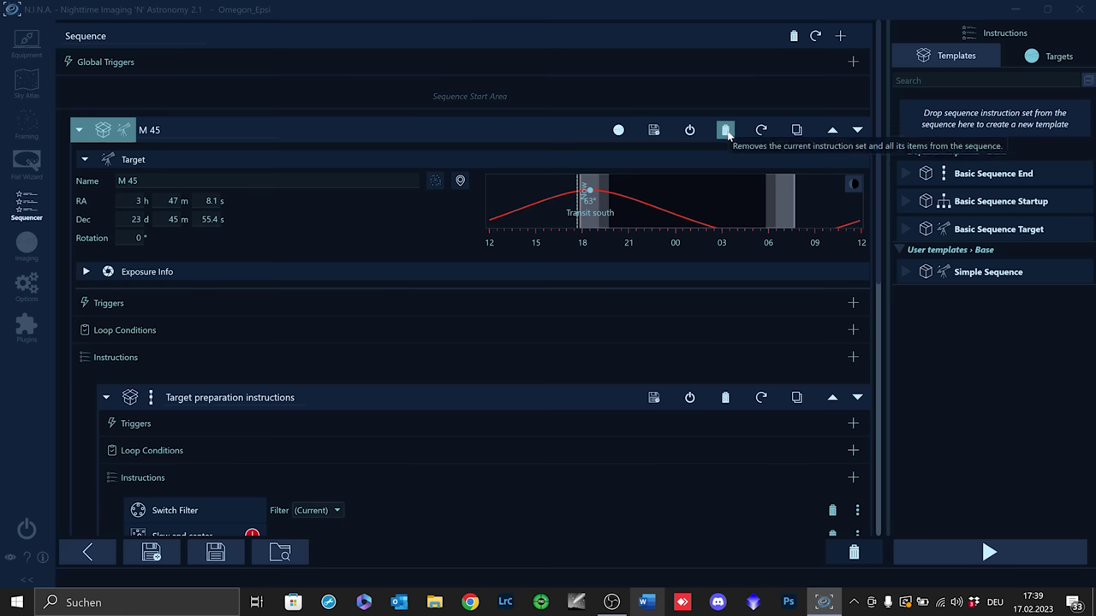
drag(519, 135, 856, 553)
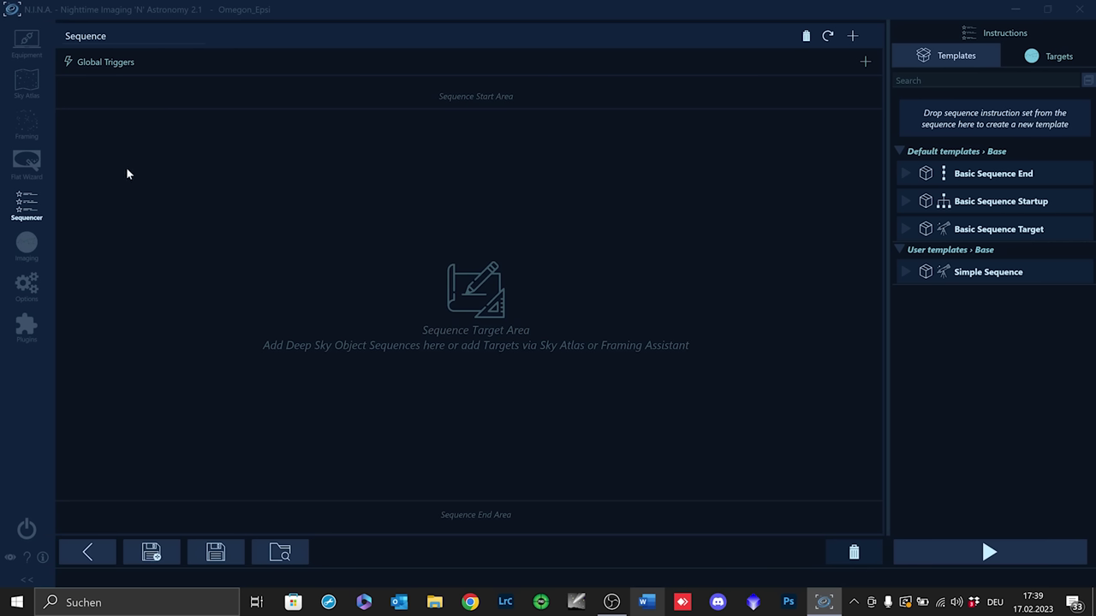
Step: Add the framed M 45 target to the target list using the Deep Sky Object Sequence template
click(31, 139)
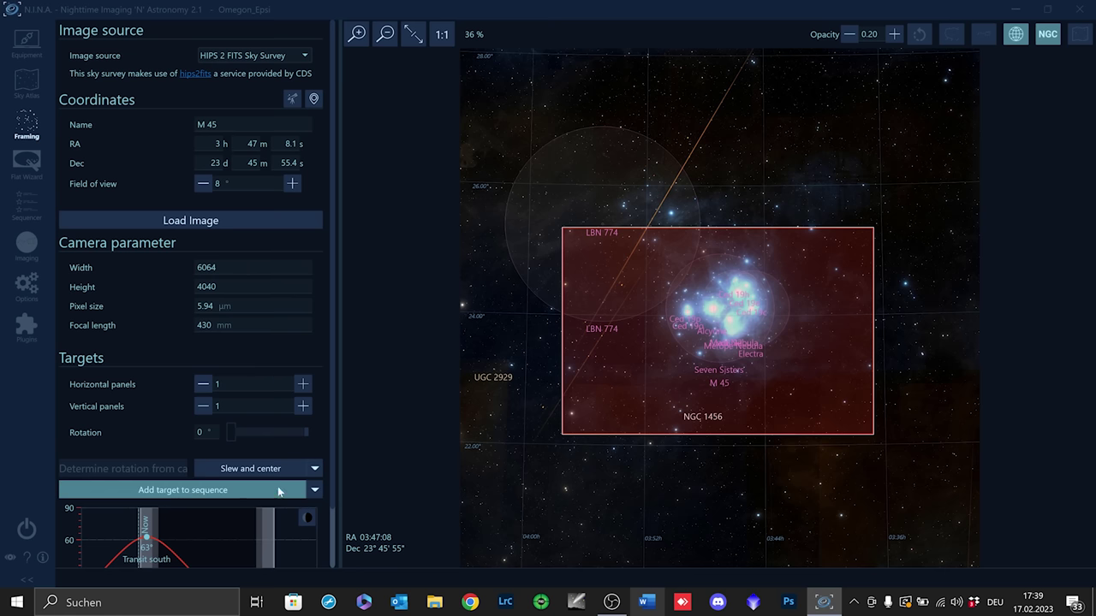
click(315, 491)
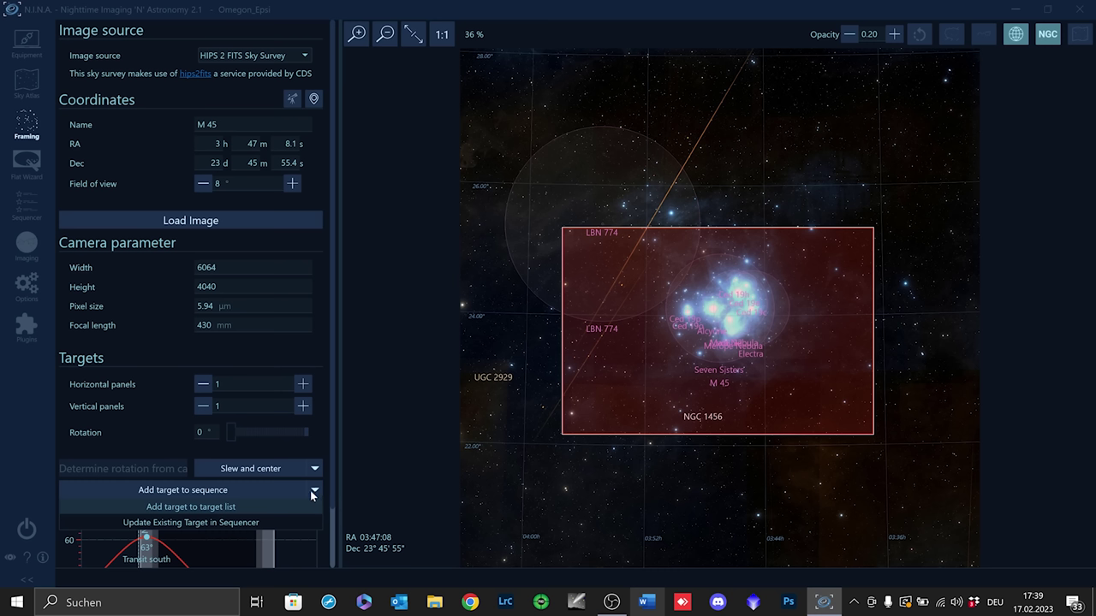
click(192, 506)
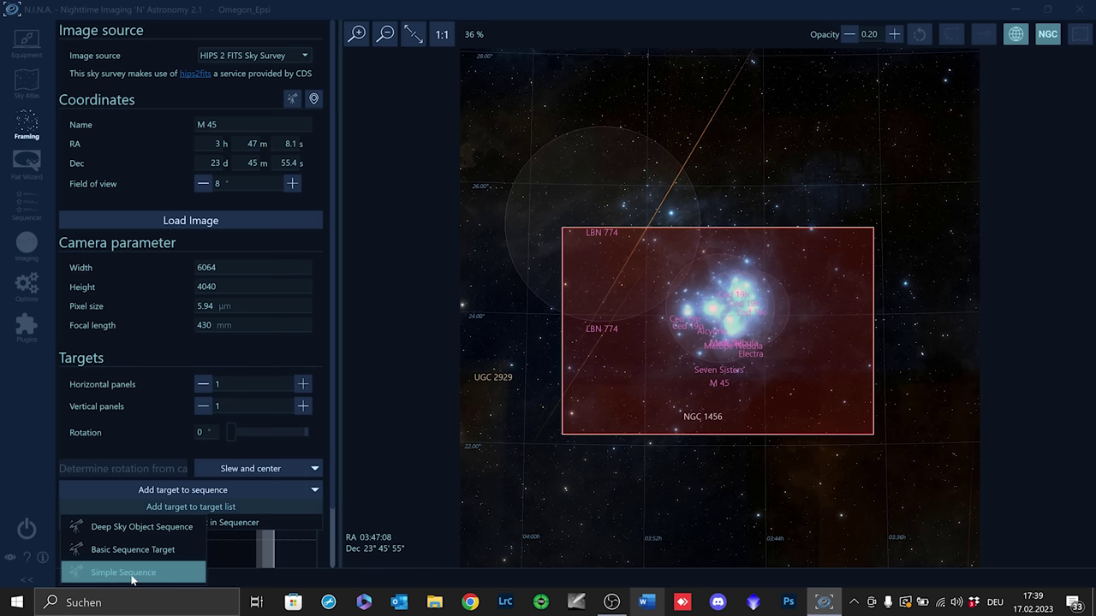
click(131, 534)
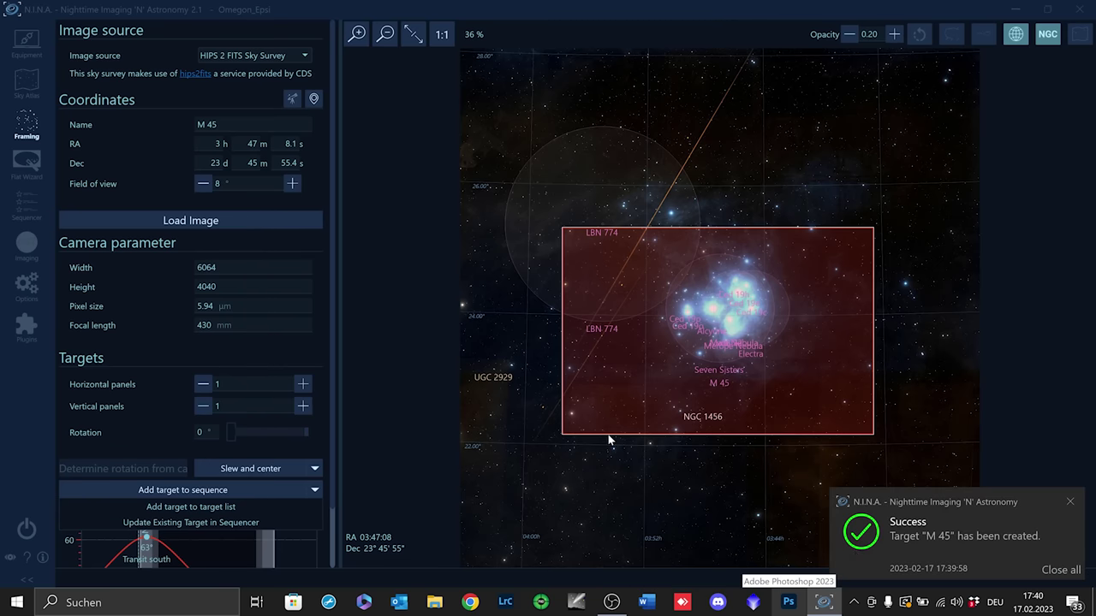
Step: Load the framing image for M 31 and shift the camera frame to about RA 0h 42m 44s, Dec 41° 19' 17"
click(231, 125)
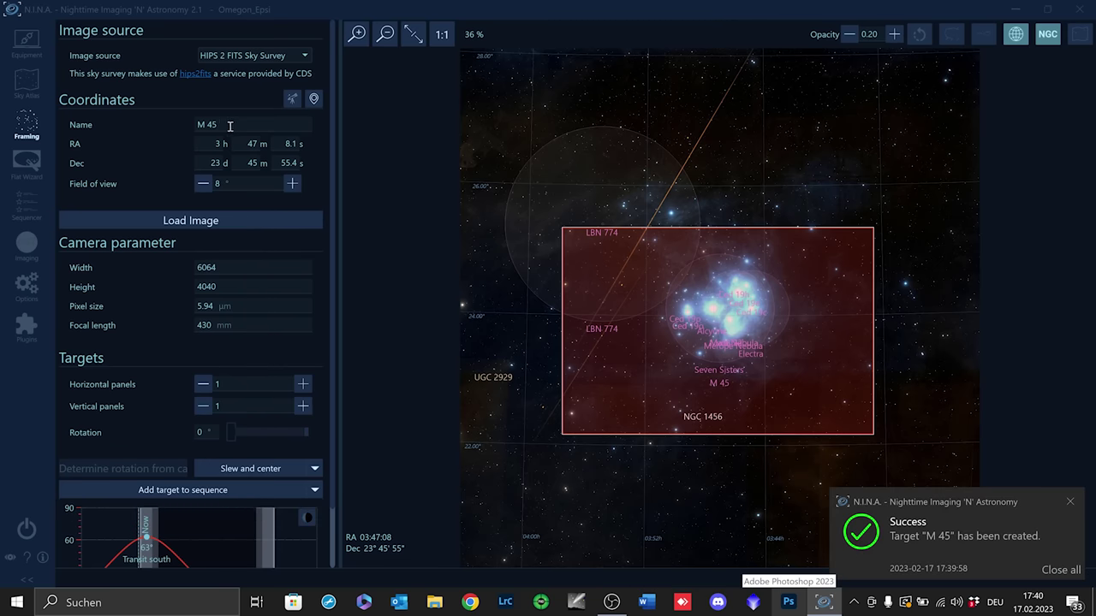
text(31)
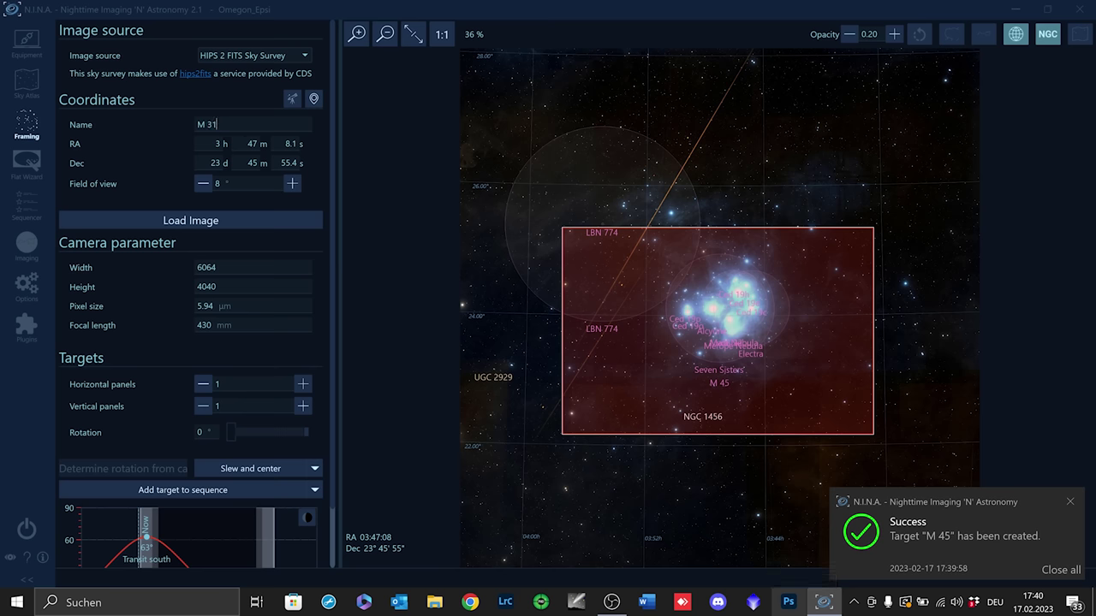
click(239, 143)
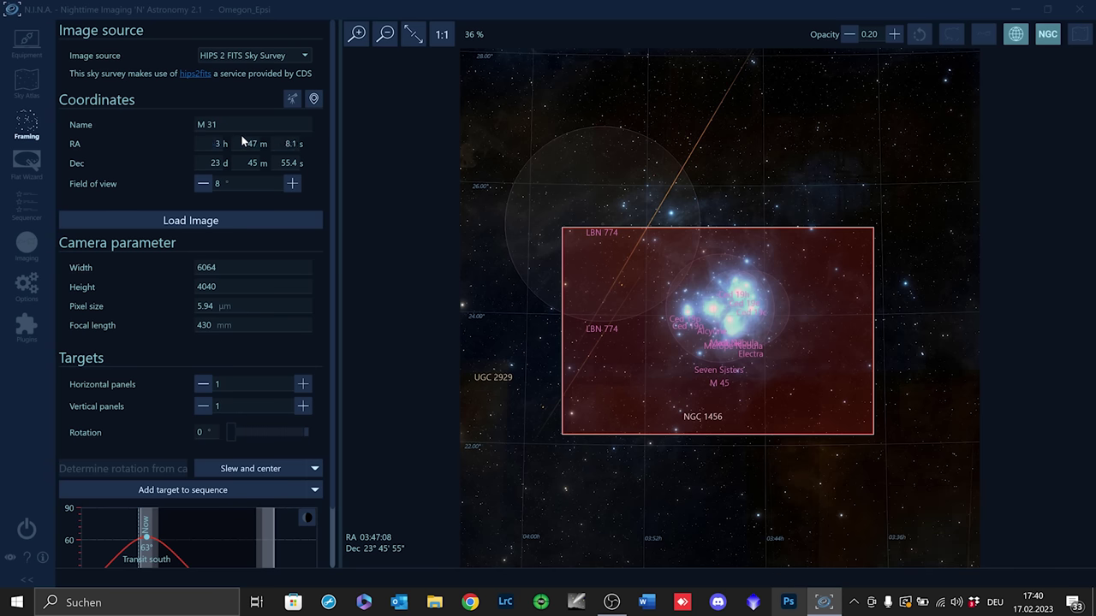
click(202, 218)
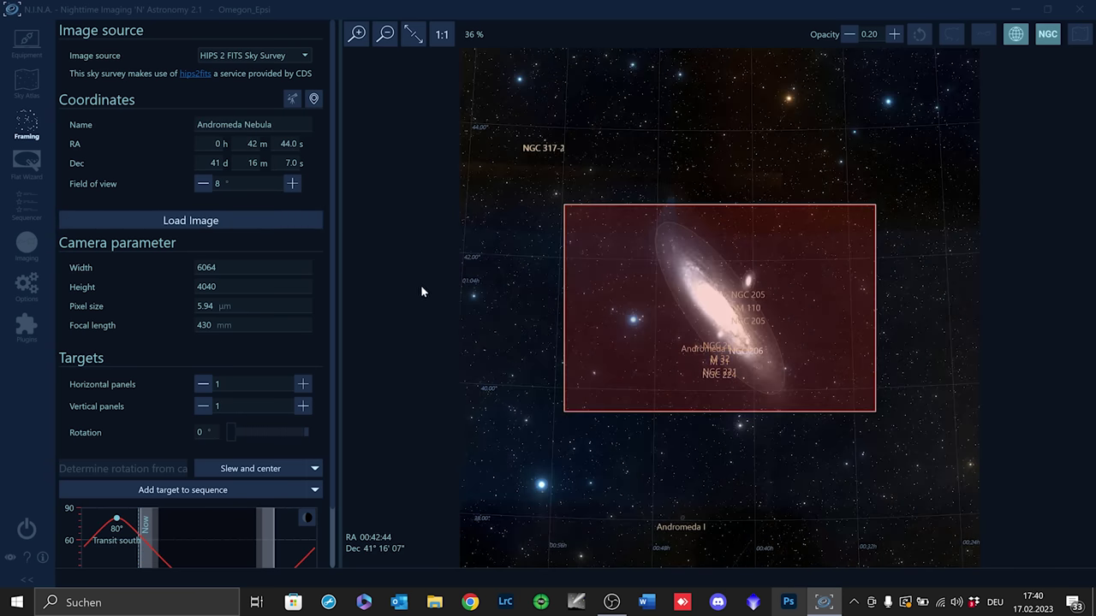
mouse_move(722, 335)
mouse_down()
mouse_move(722, 314)
mouse_move(724, 332)
mouse_up()
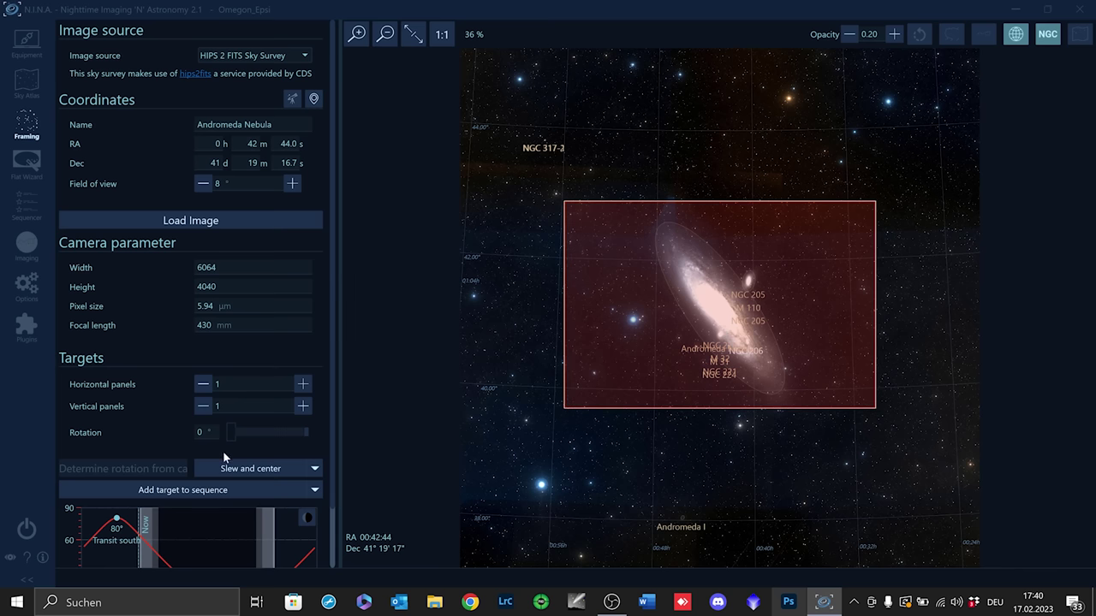
Step: Add the framed Andromeda Nebula to the target list as a Deep Sky Object Sequence and dismiss the notification
click(315, 492)
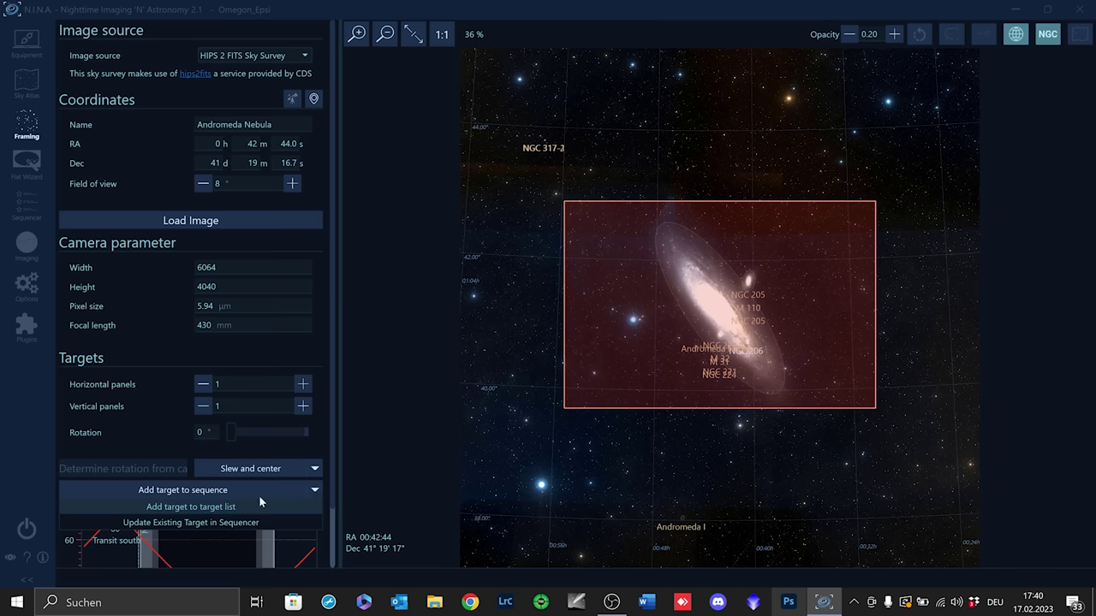
mouse_move(218, 514)
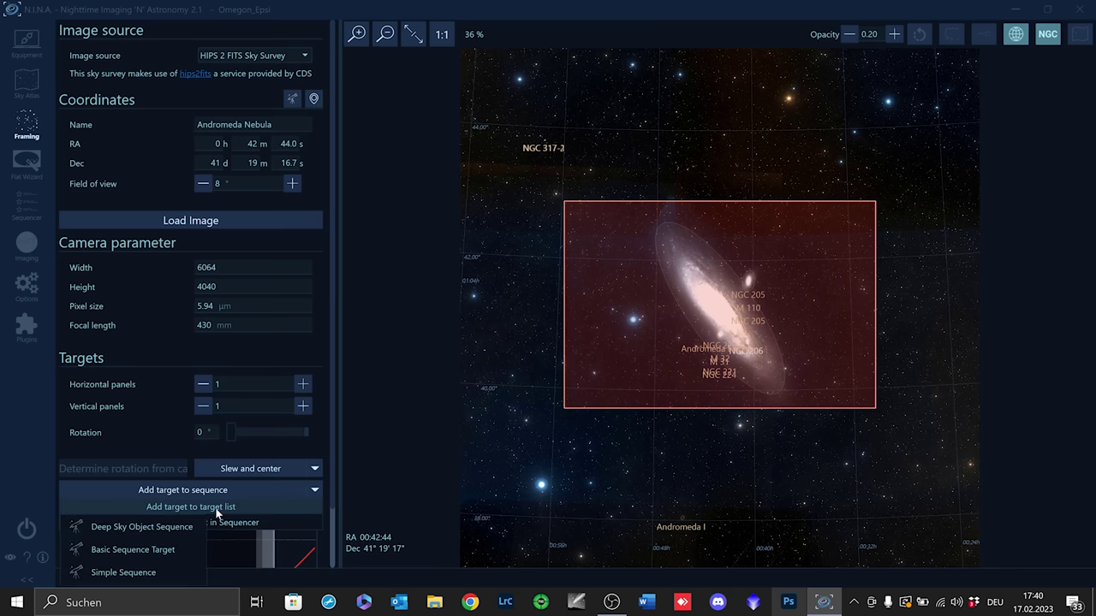
click(141, 526)
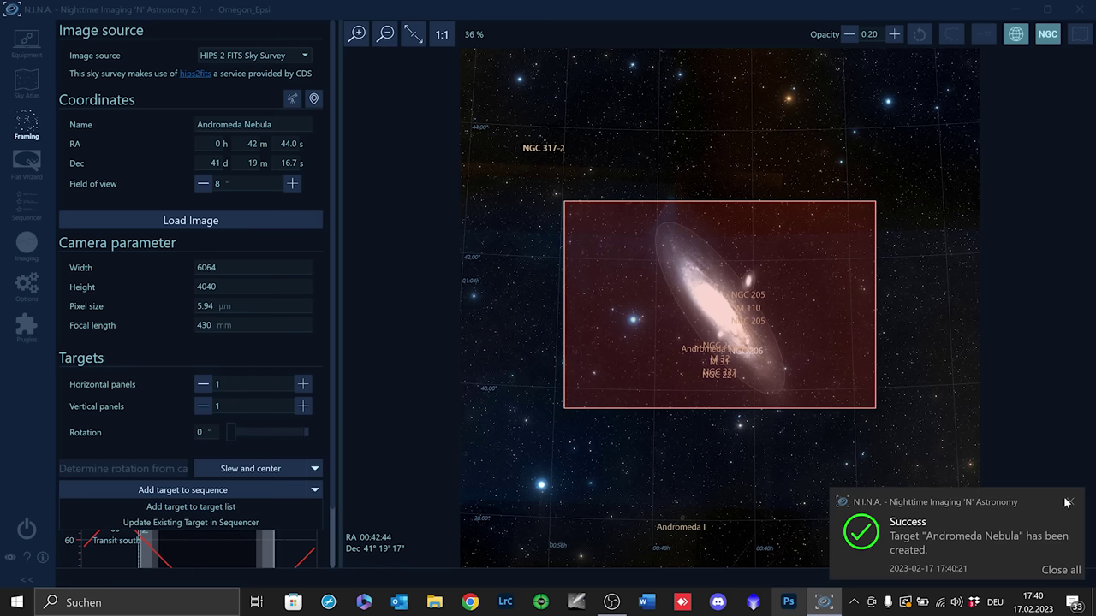
click(1067, 503)
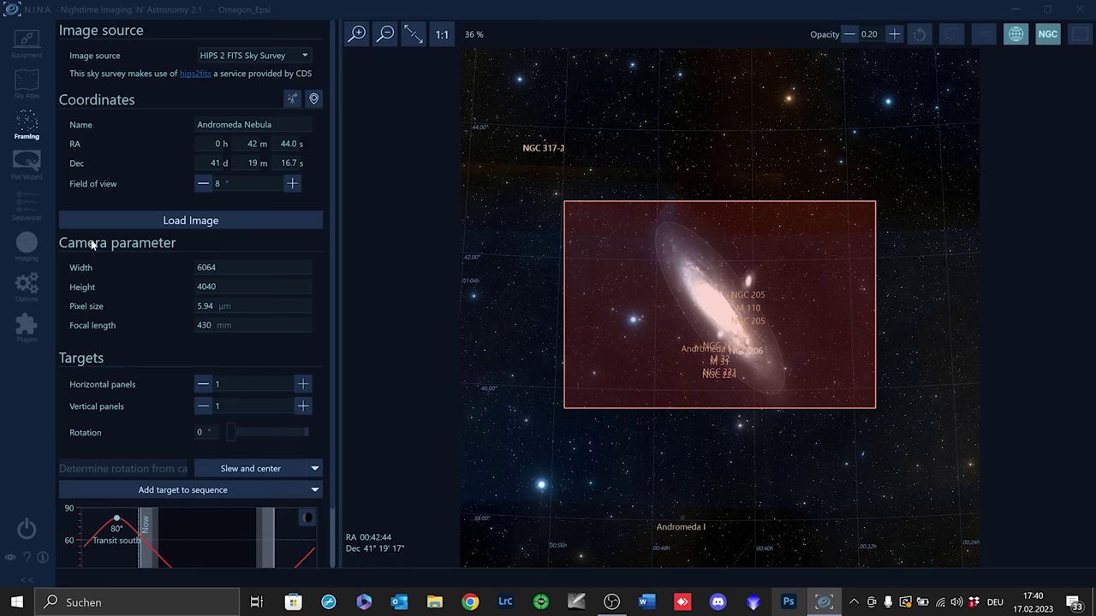
Step: Add the Simple Sequence template to the sequencer's target area and try to apply the saved Andromeda Nebula target to it
click(32, 205)
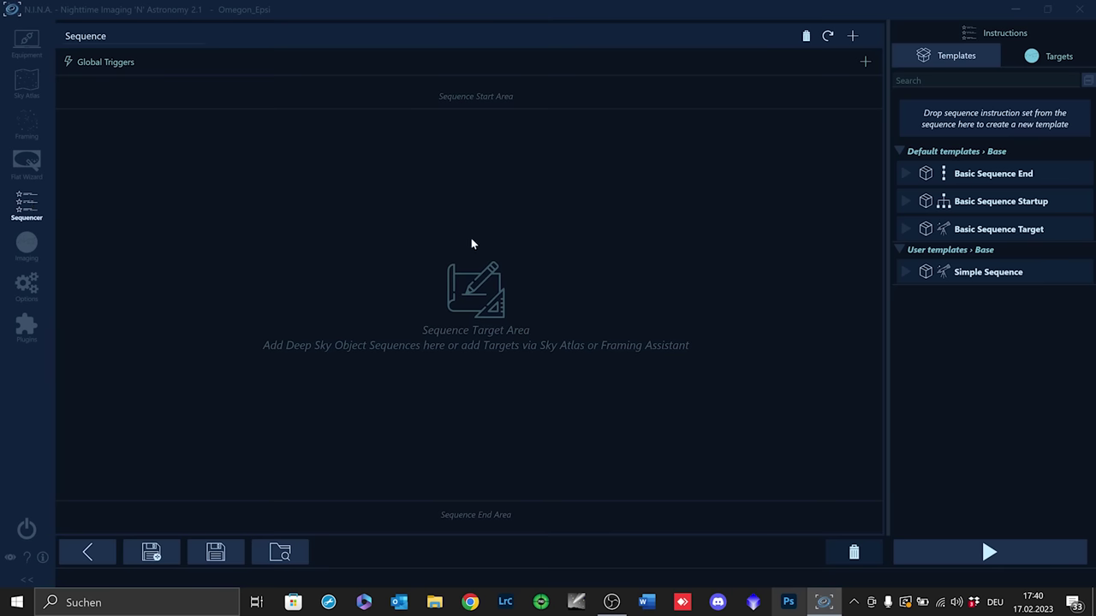
click(1069, 57)
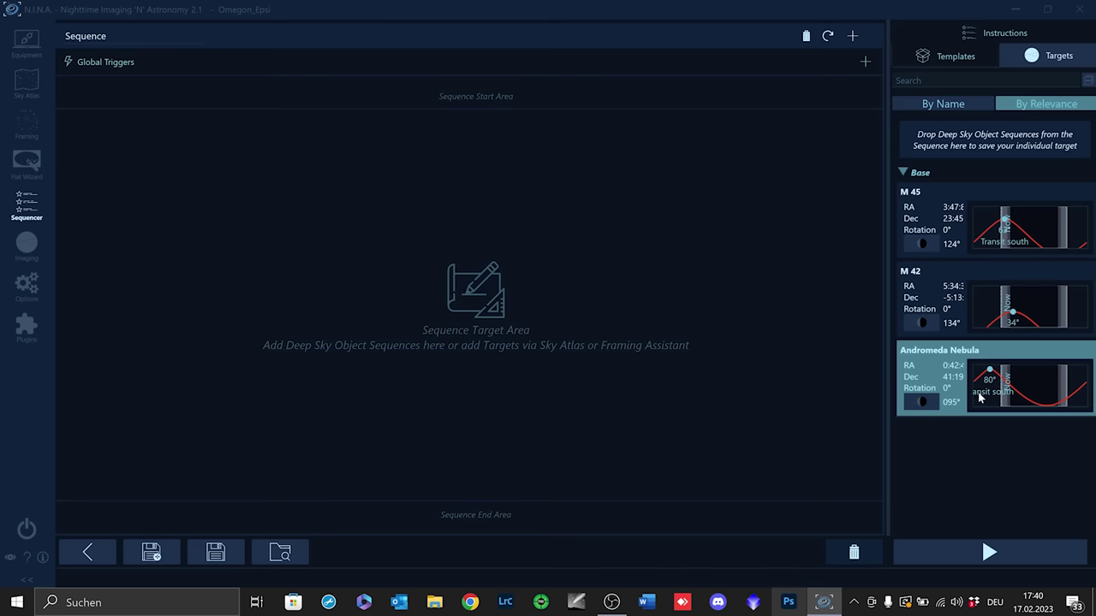
click(957, 57)
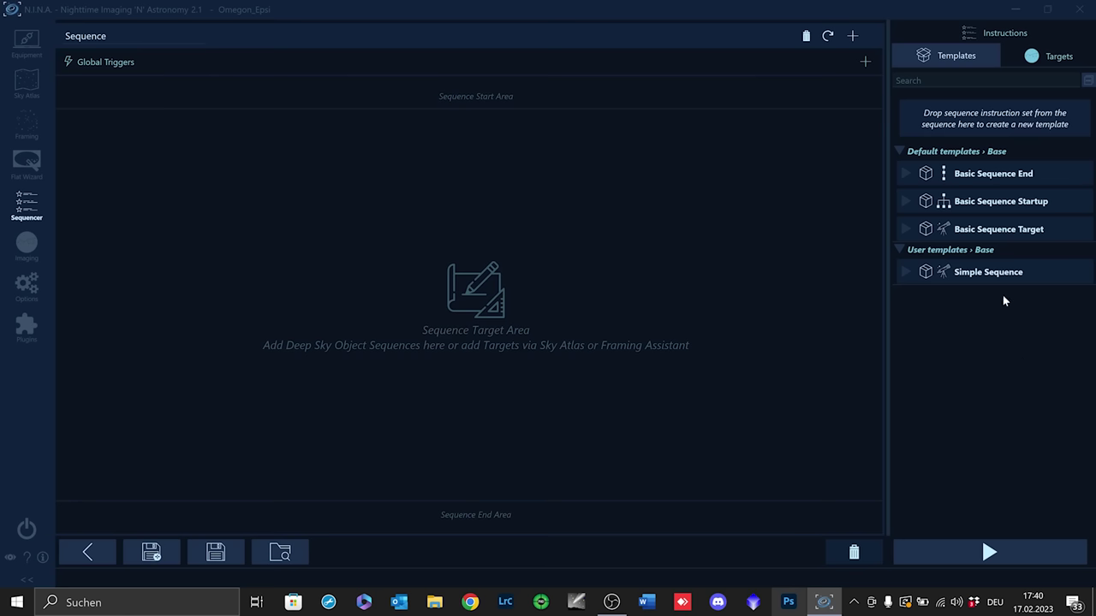
drag(981, 277, 539, 285)
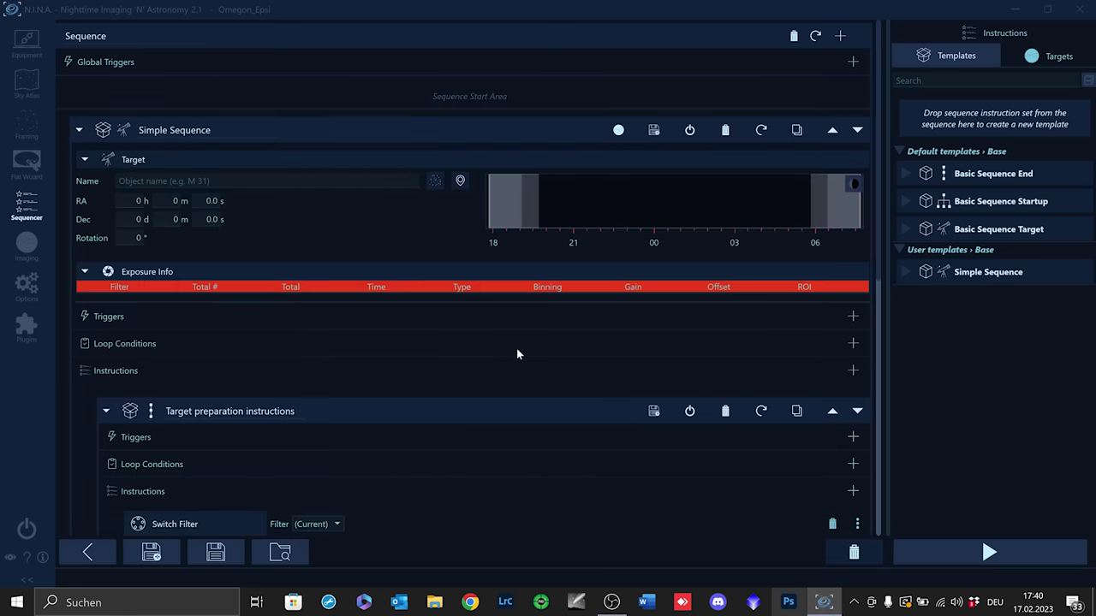
click(1055, 56)
drag(968, 384, 842, 374)
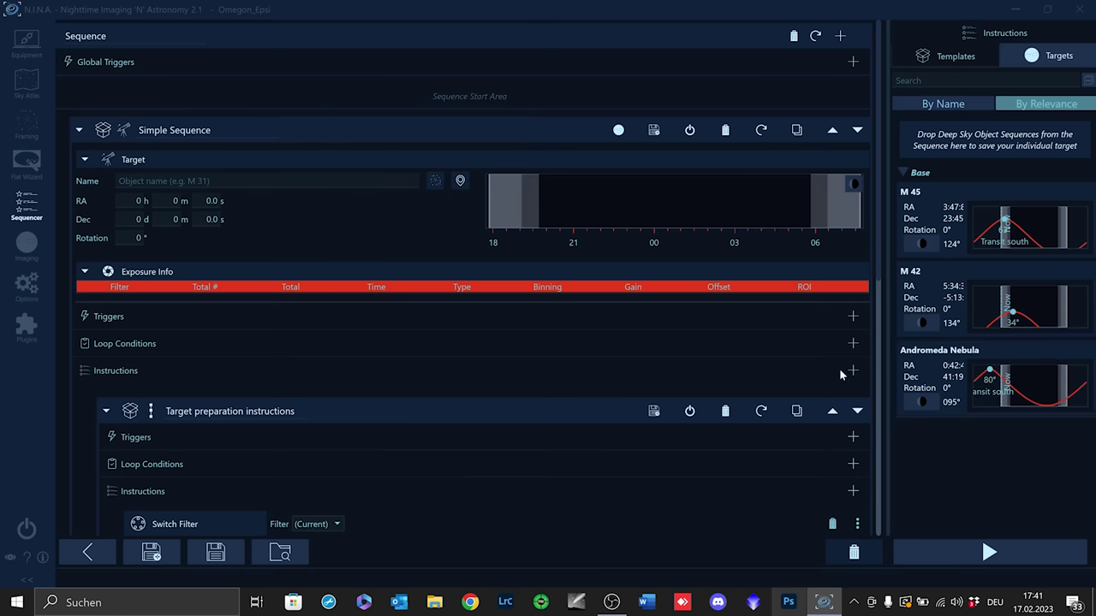
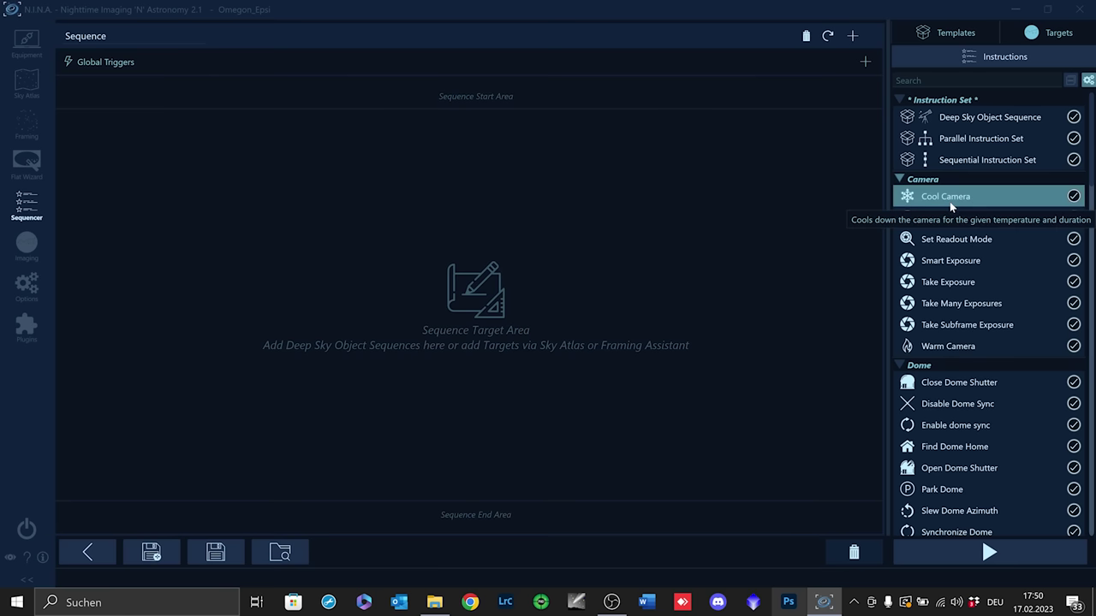
Step: Look through the sequencer's available instructions by category, along with its templates and saved targets
scroll(995, 208, down, 6)
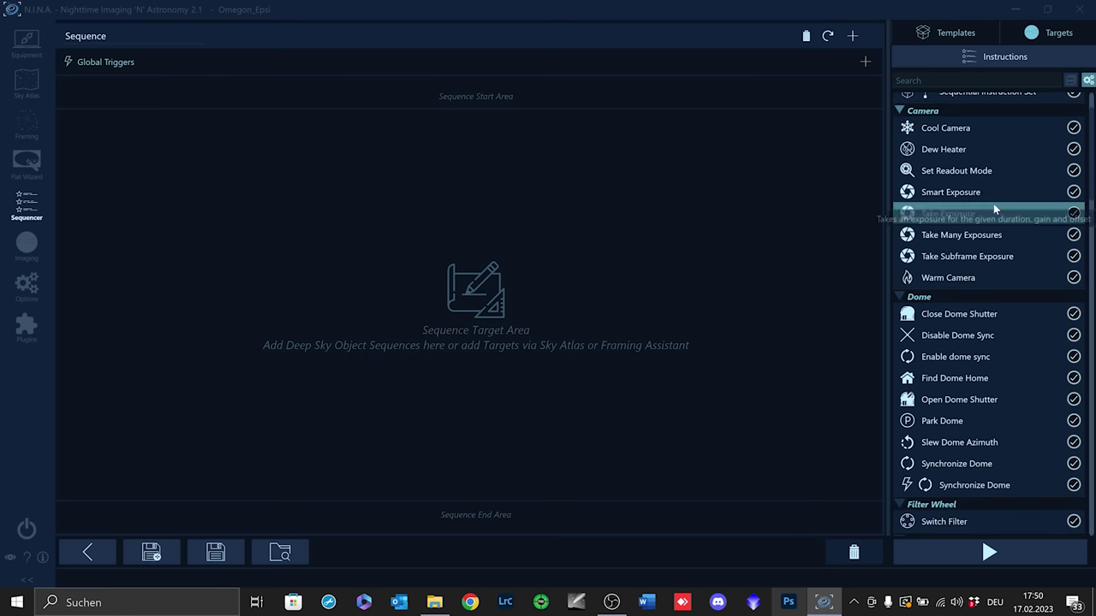
scroll(1007, 200, down, 10)
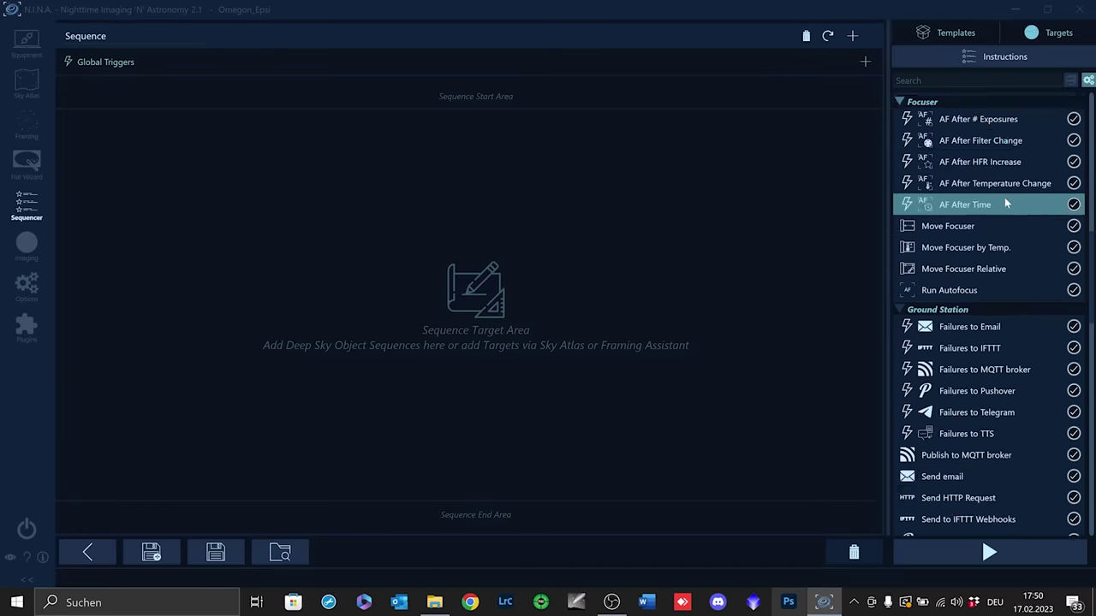
scroll(1011, 202, down, 10)
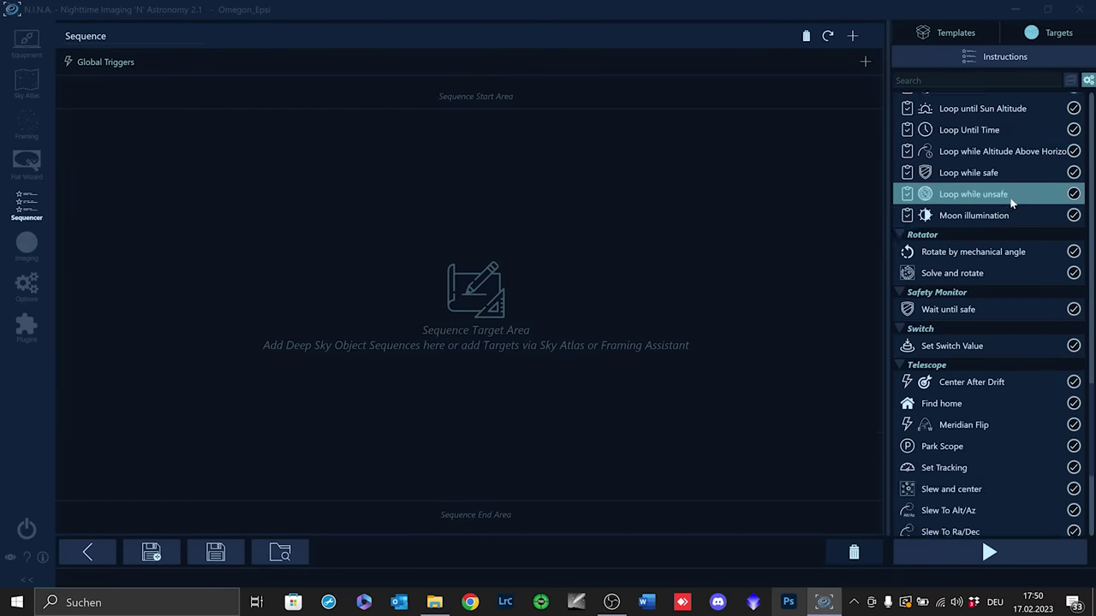
scroll(1008, 203, up, 4)
scroll(1007, 203, up, 14)
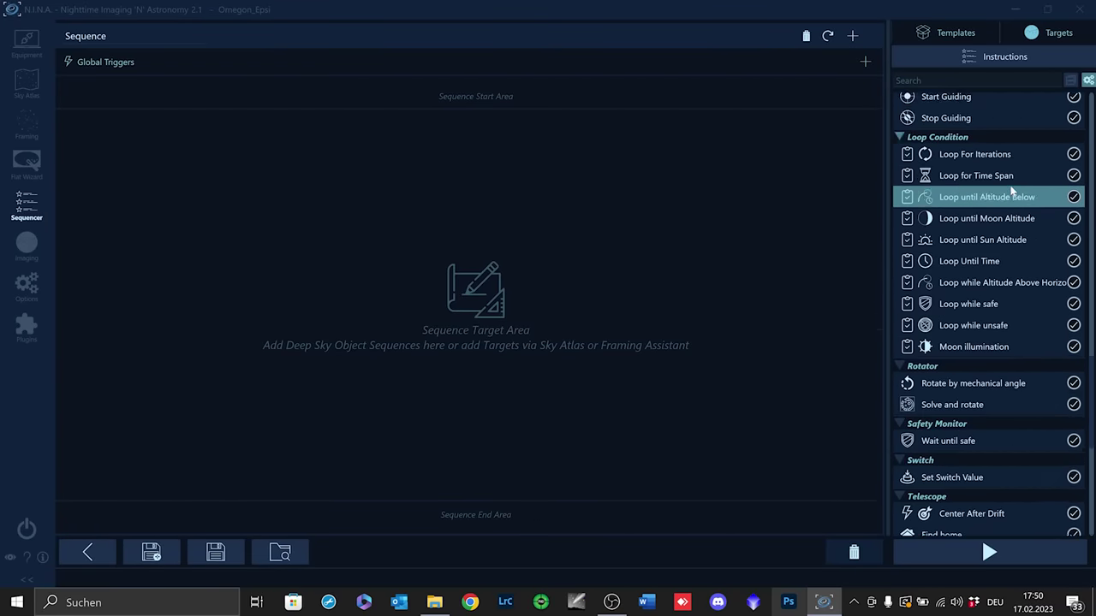
scroll(1009, 192, up, 10)
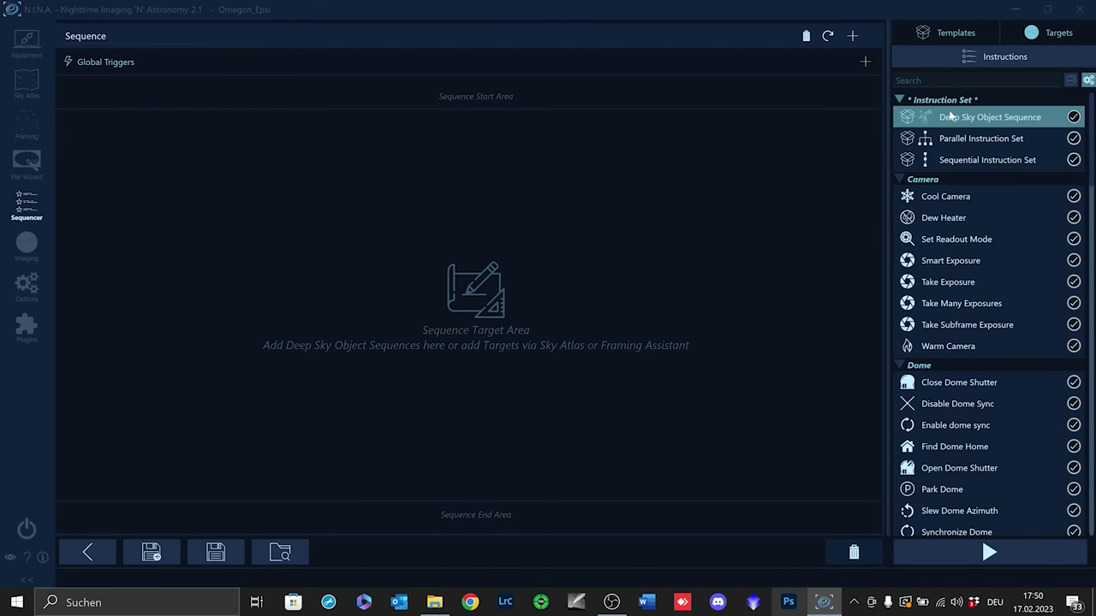
click(956, 34)
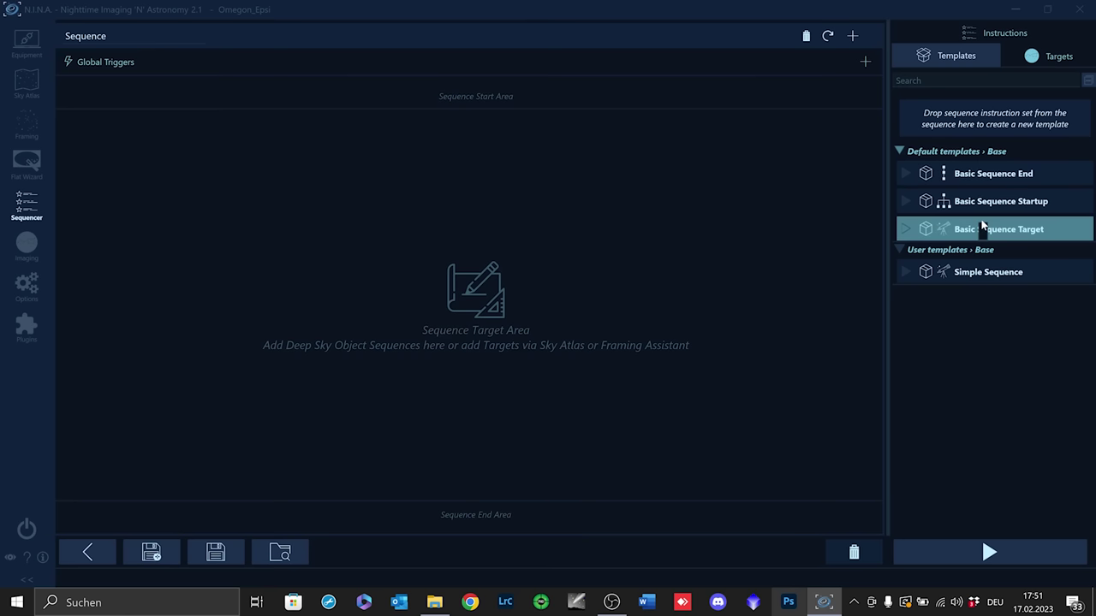
click(1044, 68)
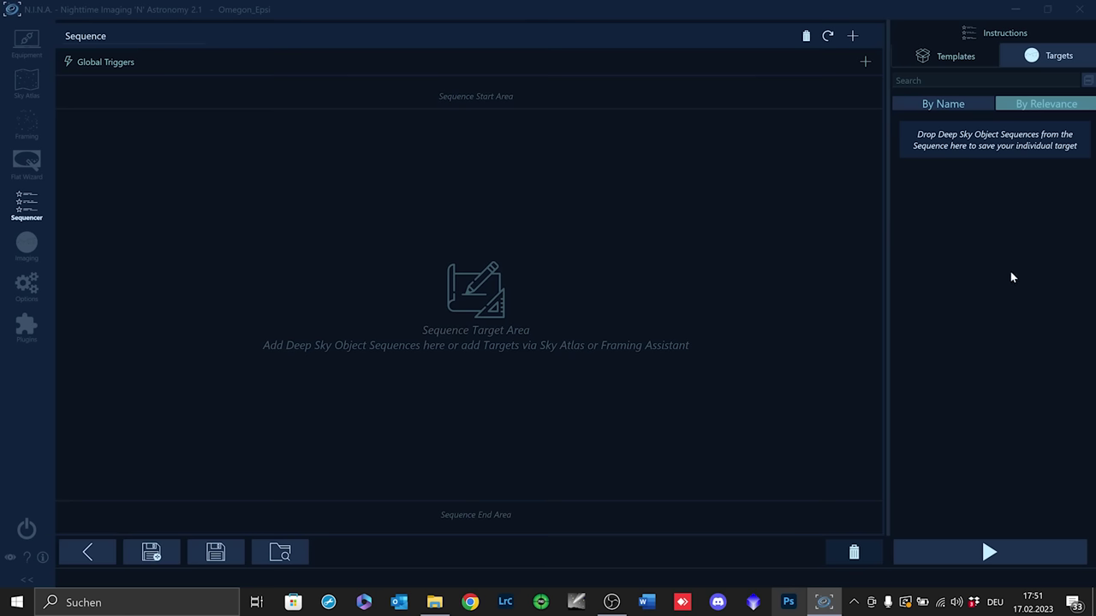
click(993, 34)
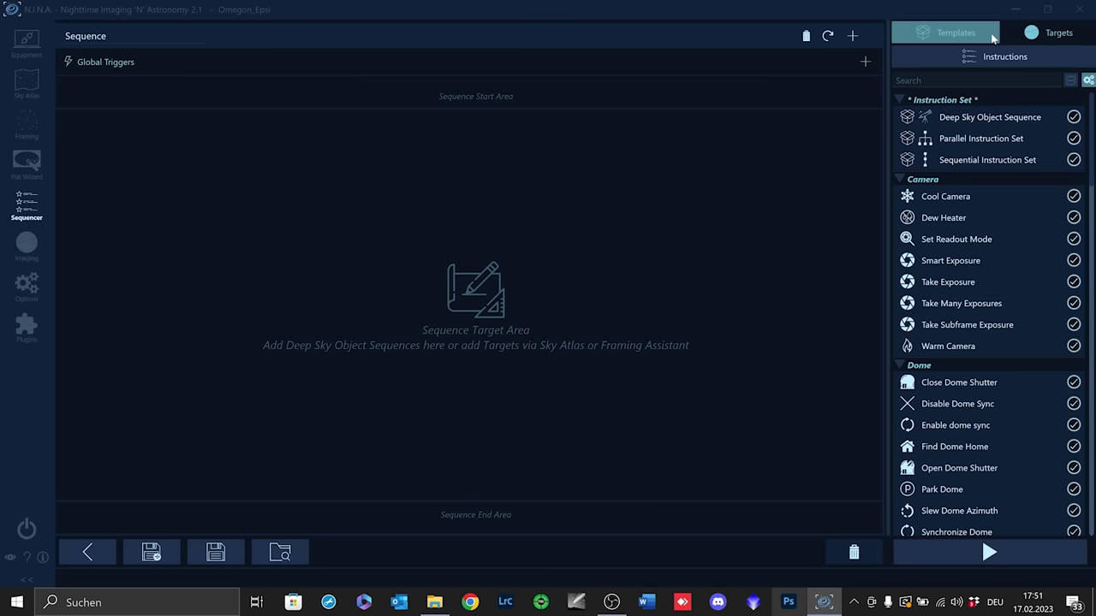
Step: Collapse and re-expand the instruction categories, and turn the instruction visibility controls off and back on
click(1070, 81)
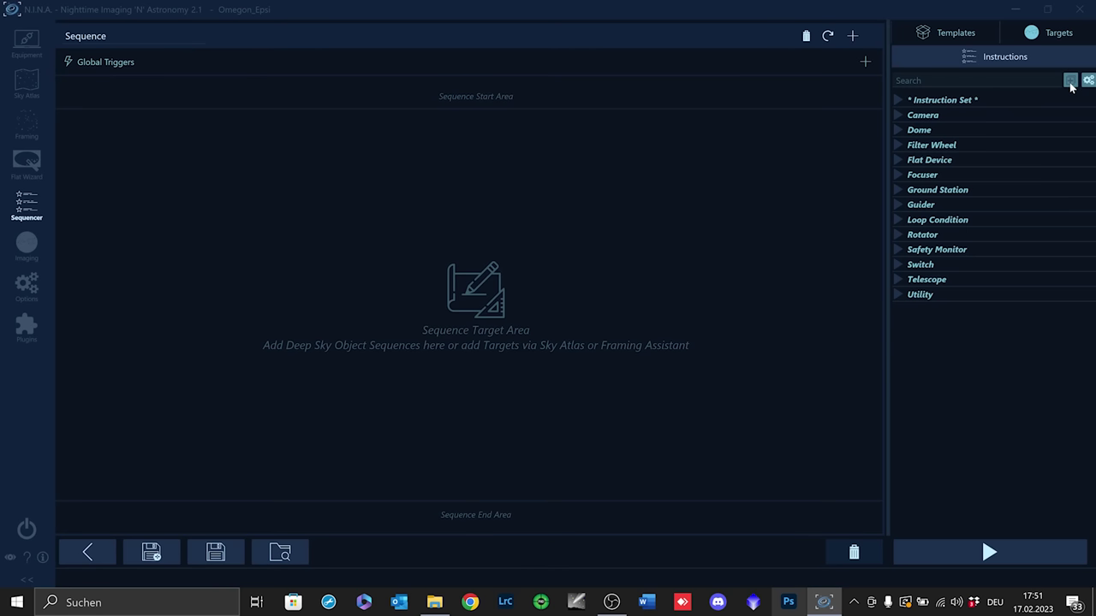
click(897, 114)
click(897, 114)
click(1089, 81)
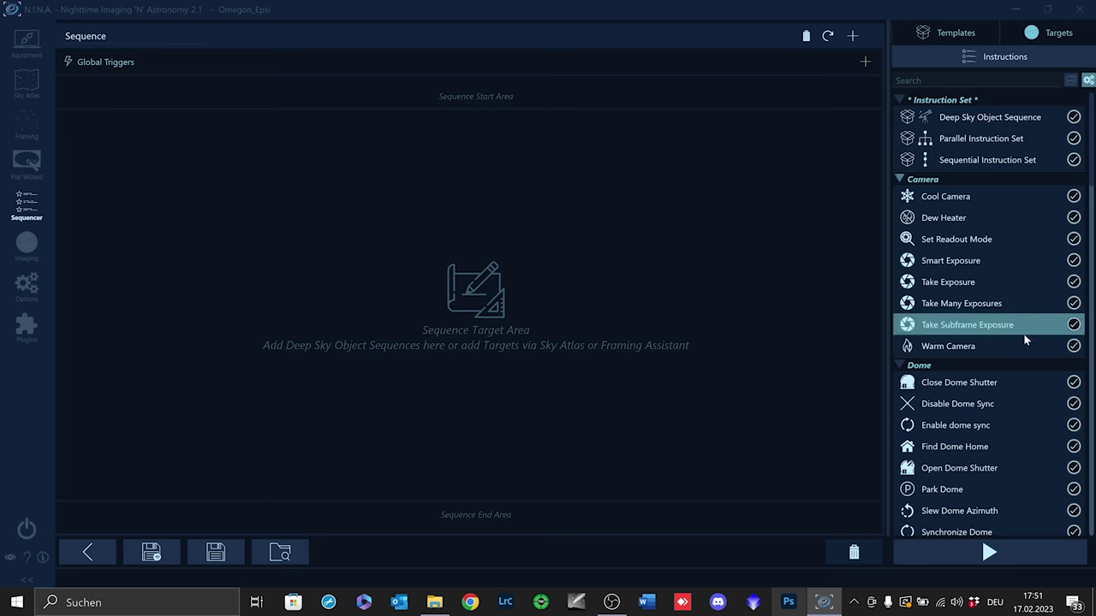
click(1089, 80)
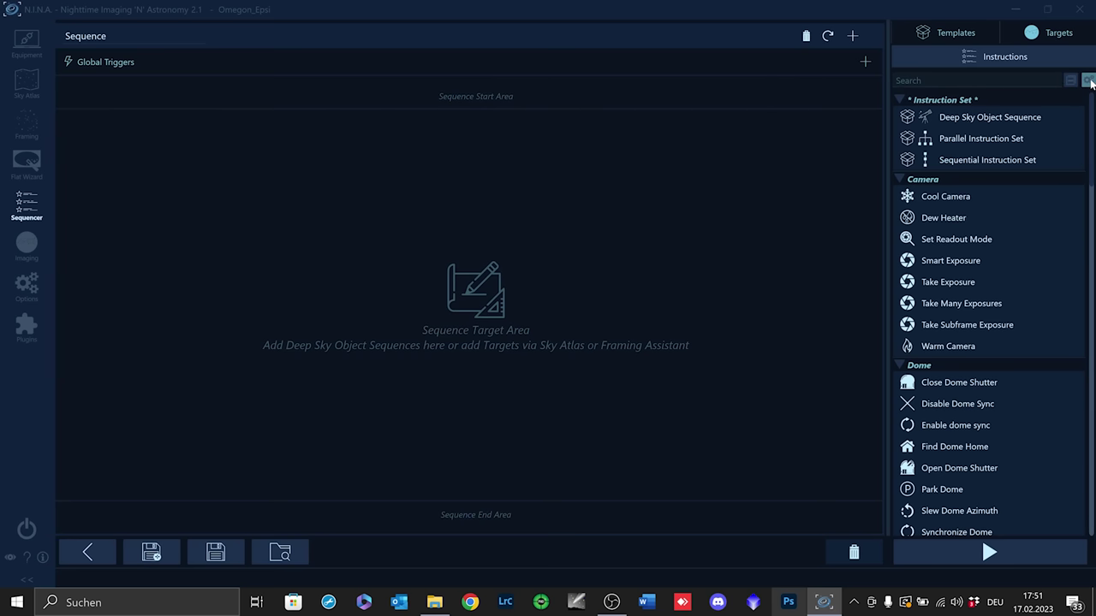
click(1089, 80)
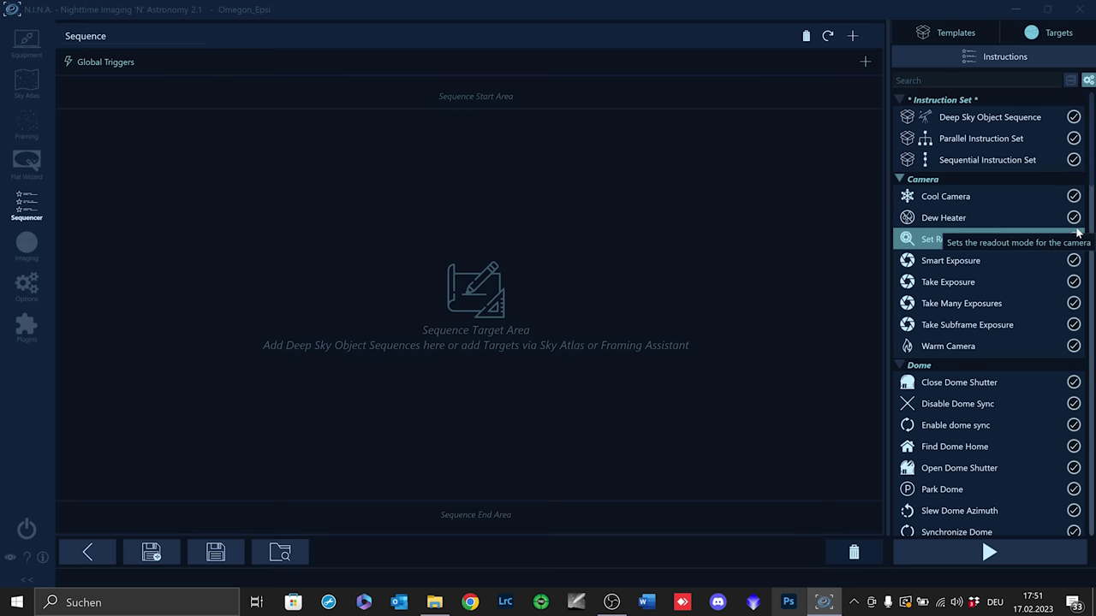
Step: Disable all nine Dome instructions, from Close Dome Shutter to the Synchronize Dome trigger, and hide the visibility controls
scroll(1076, 249, down, 5)
scroll(1074, 261, up, 1)
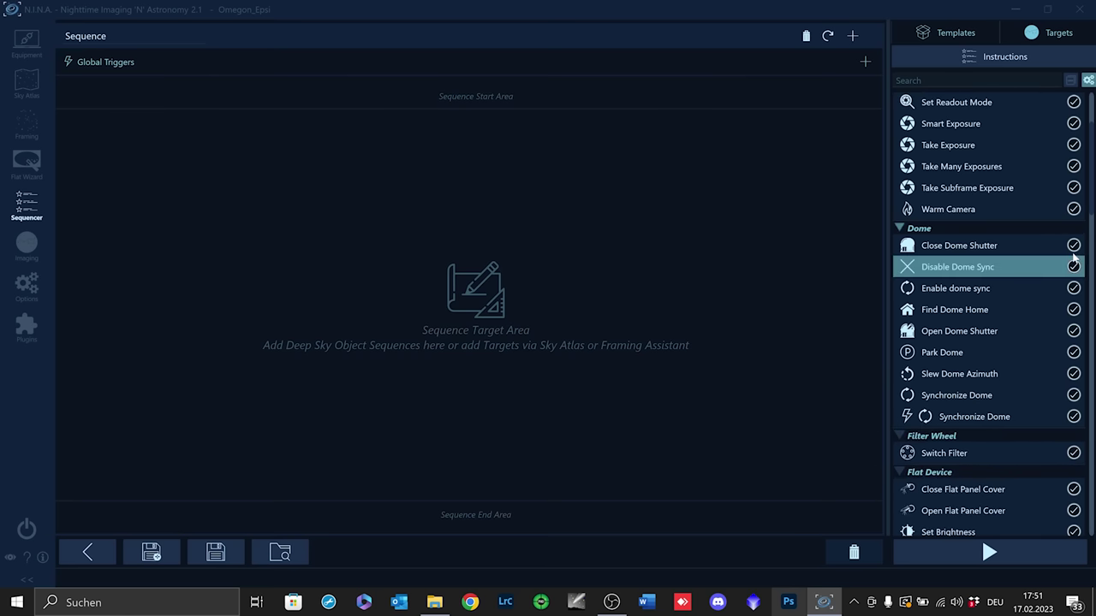
click(1073, 245)
click(1074, 267)
click(1074, 288)
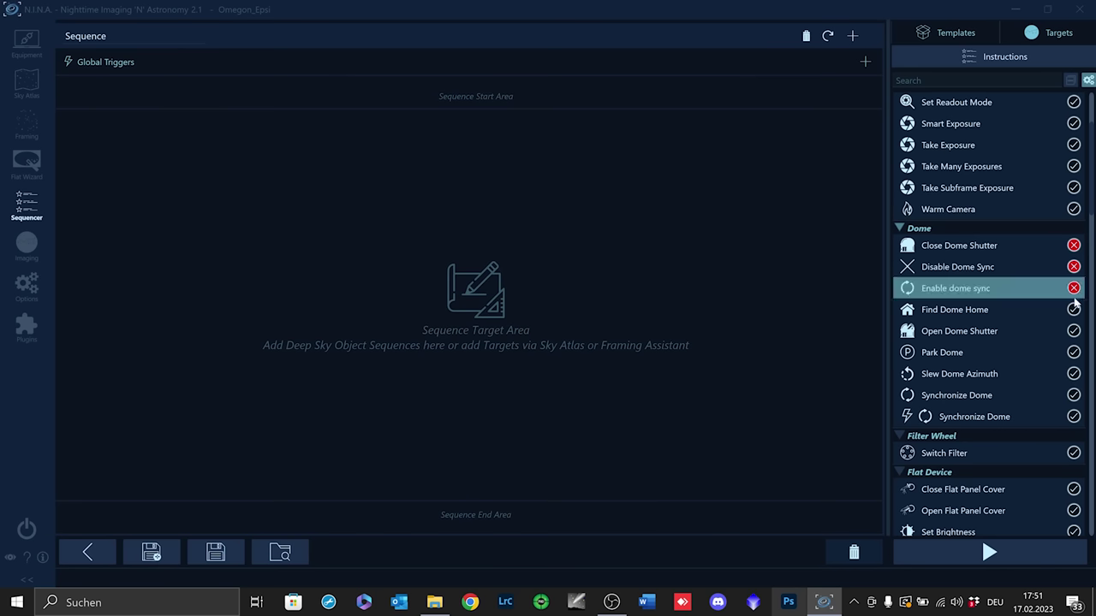
click(1074, 310)
click(1073, 332)
click(1073, 353)
click(1073, 374)
click(1074, 395)
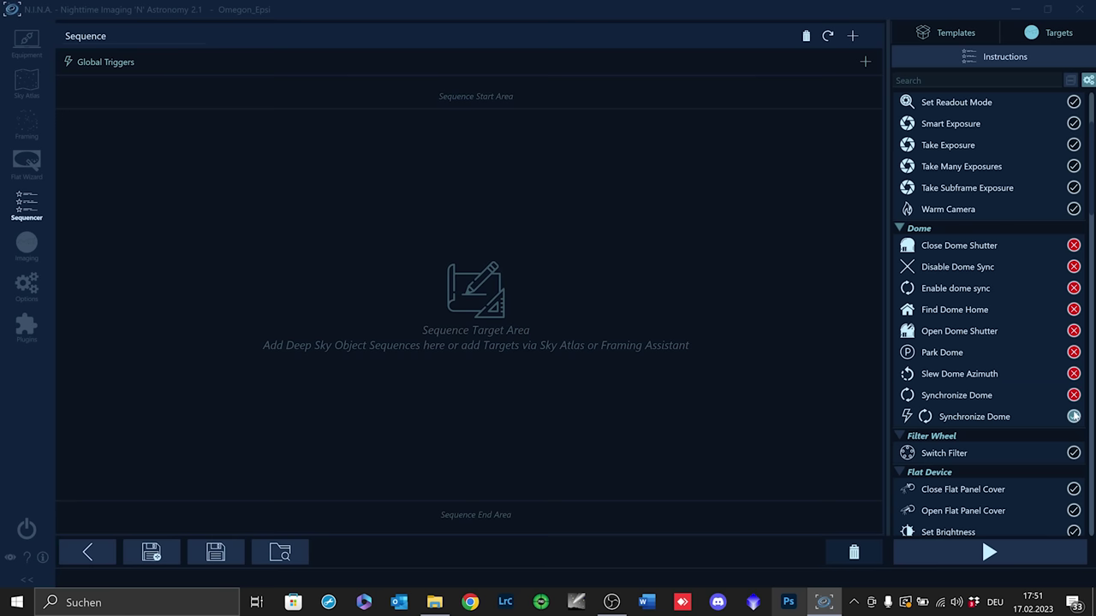
click(1074, 417)
click(1089, 79)
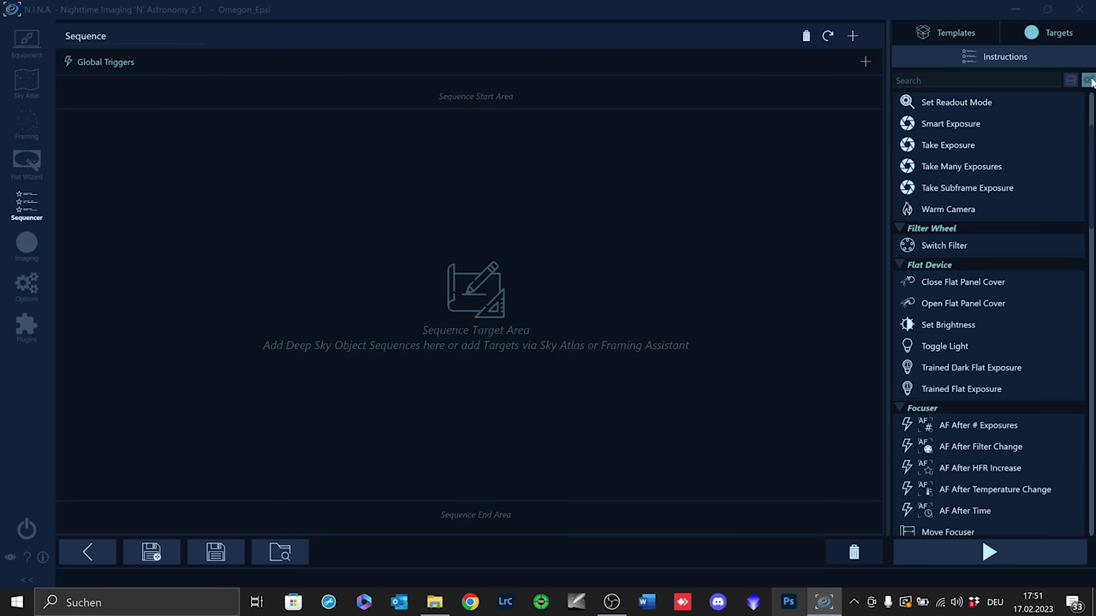
Step: Re-enable all nine Dome instructions, from Close Dome Shutter to the Synchronize Dome trigger, and hide the visibility controls
scroll(1023, 177, up, 1)
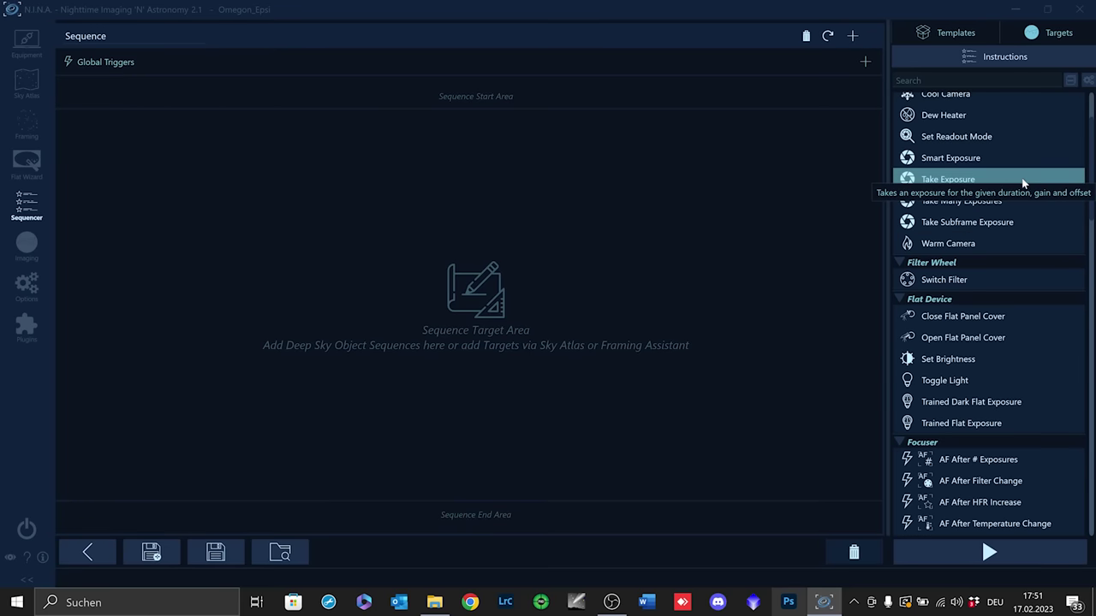
click(1089, 81)
click(1074, 279)
click(1074, 301)
click(1074, 322)
click(1074, 343)
click(1074, 365)
click(1073, 386)
click(1073, 408)
click(1074, 429)
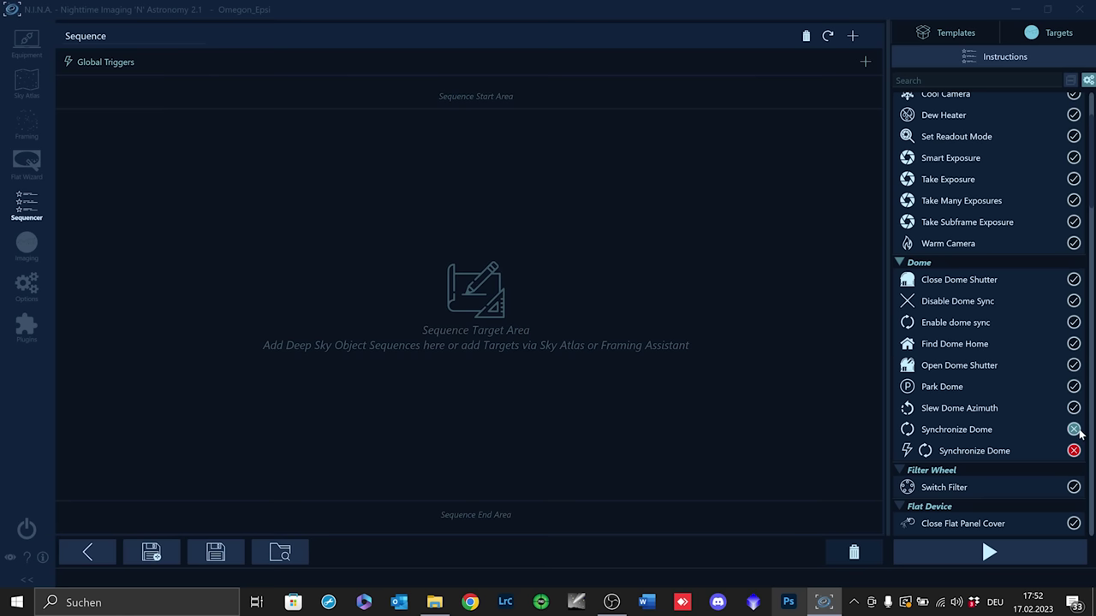
click(1074, 451)
click(1088, 80)
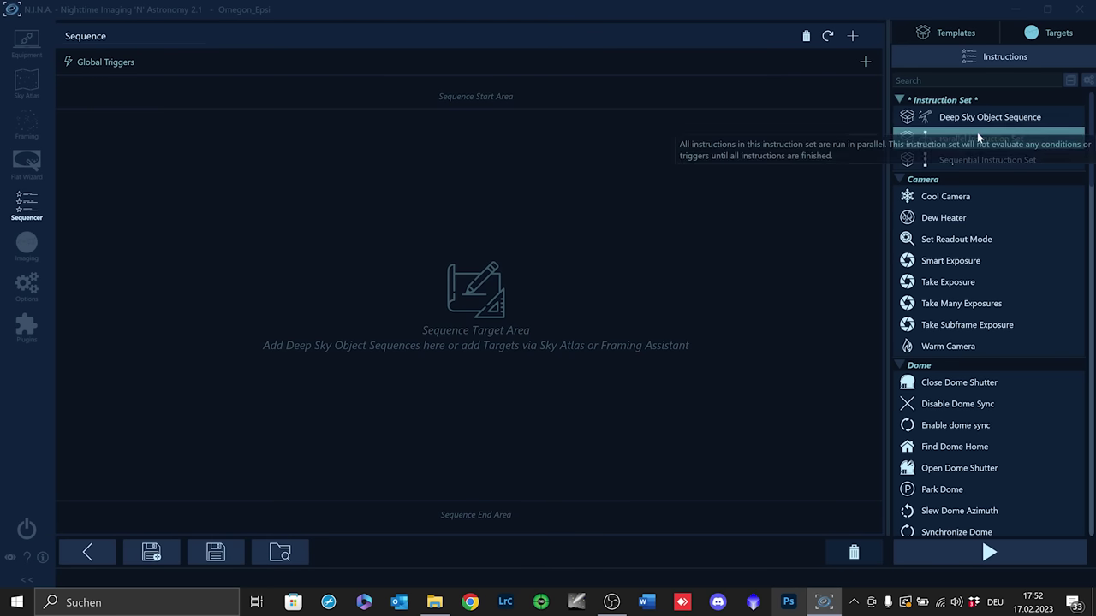
Step: Try out a Deep Sky Object Sequence and a Parallel Instruction Set in the target area, deleting each one again
drag(990, 115, 604, 191)
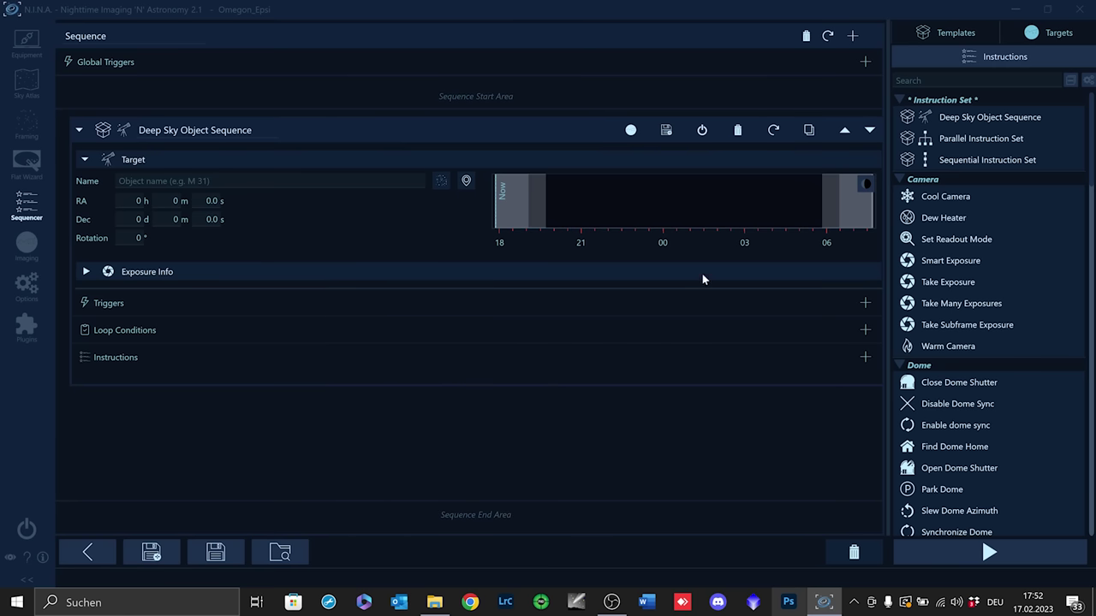
click(736, 131)
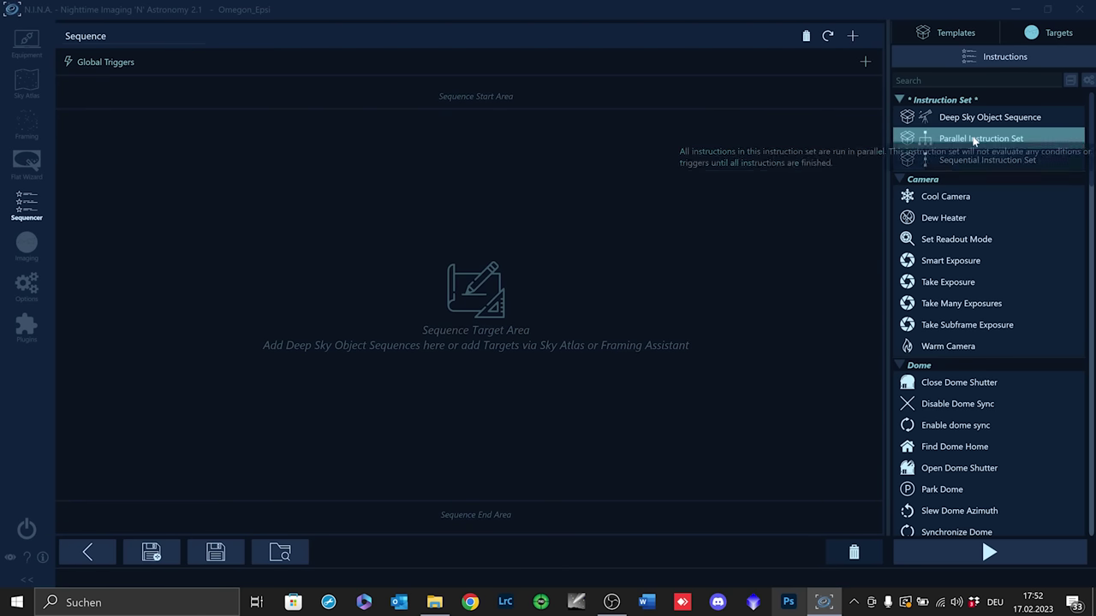
drag(973, 141, 664, 187)
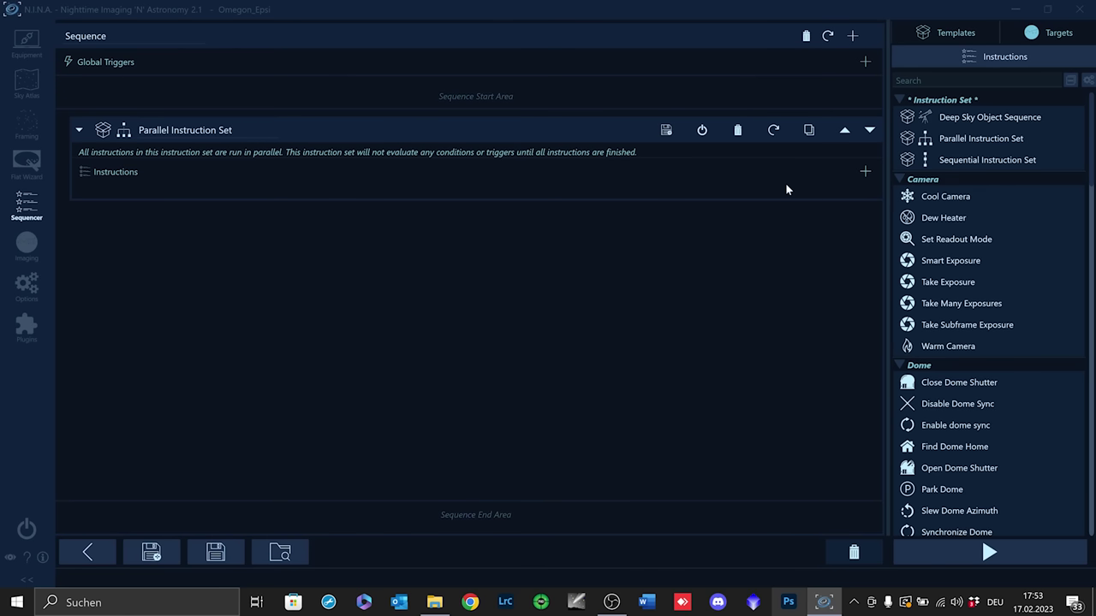
click(737, 129)
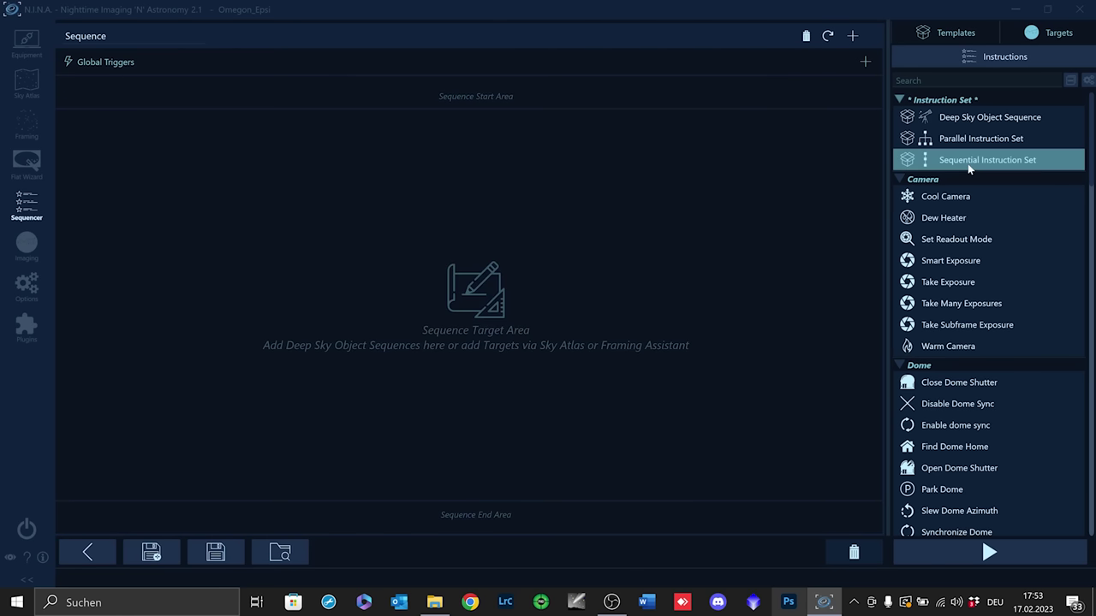
Step: Add a Sequential Instruction Set to the target area with a Take Exposure instruction set to 300 s
drag(965, 160, 595, 206)
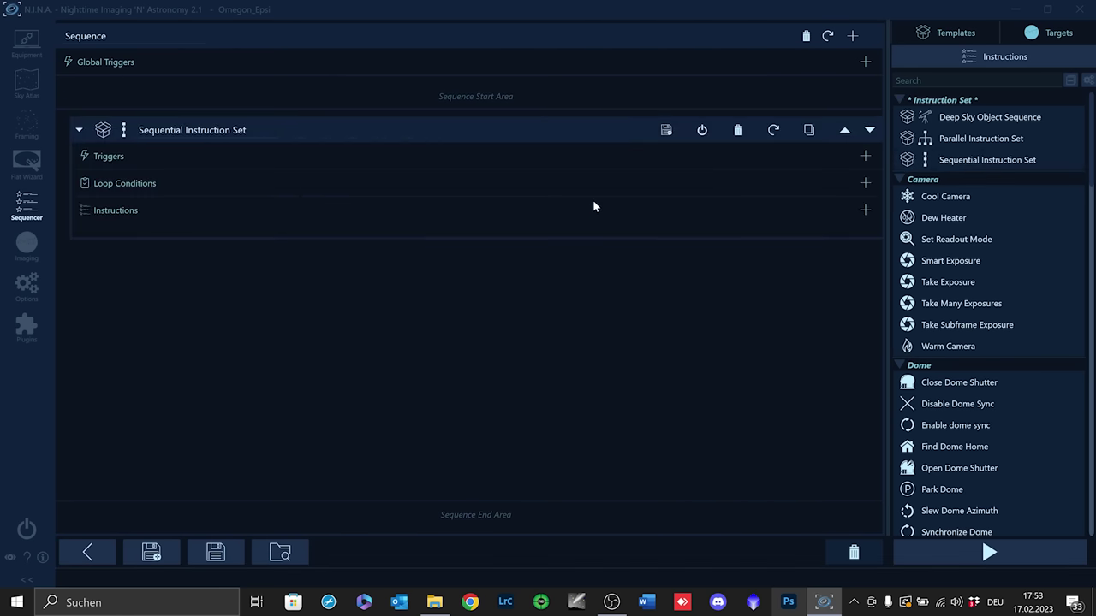
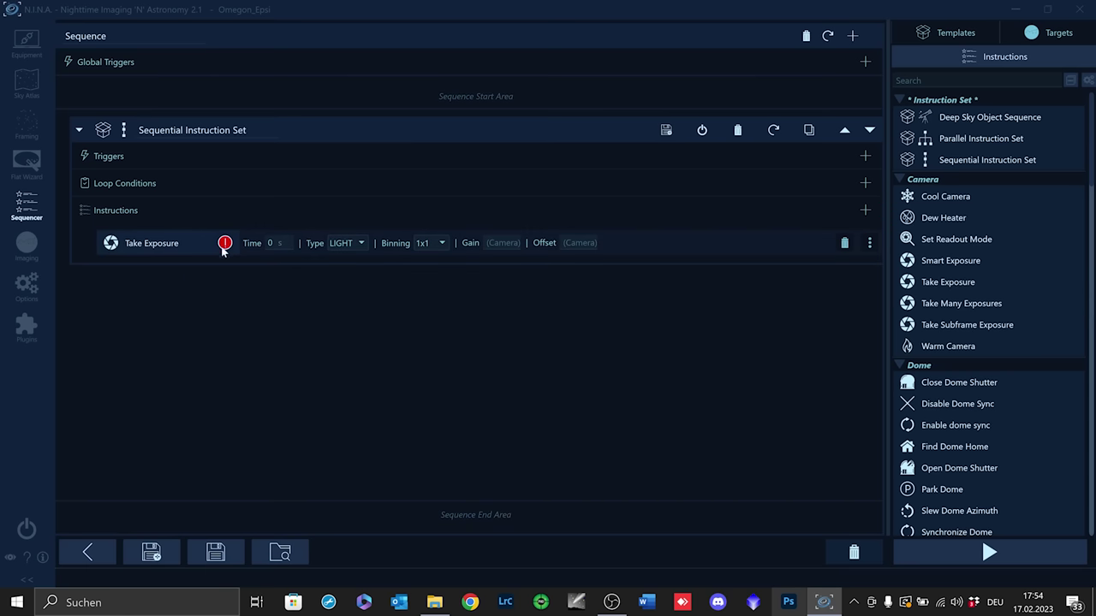
mouse_move(226, 244)
text(300)
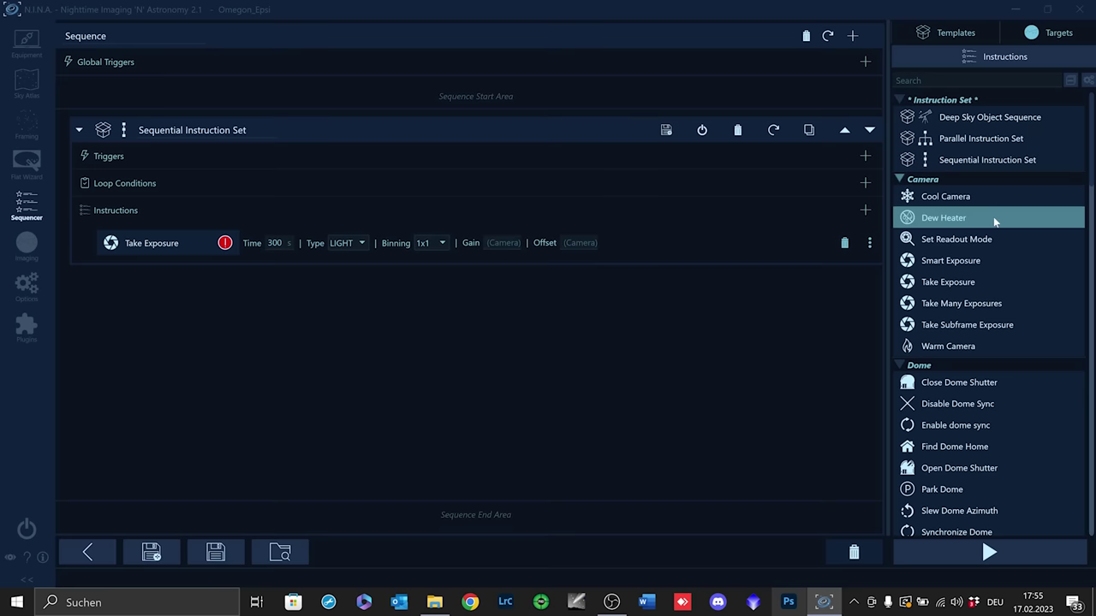
Step: Add a Loop For Iterations condition to the Sequential Instruction Set and set it to 6 iterations
scroll(993, 229, down, 1)
scroll(992, 240, down, 5)
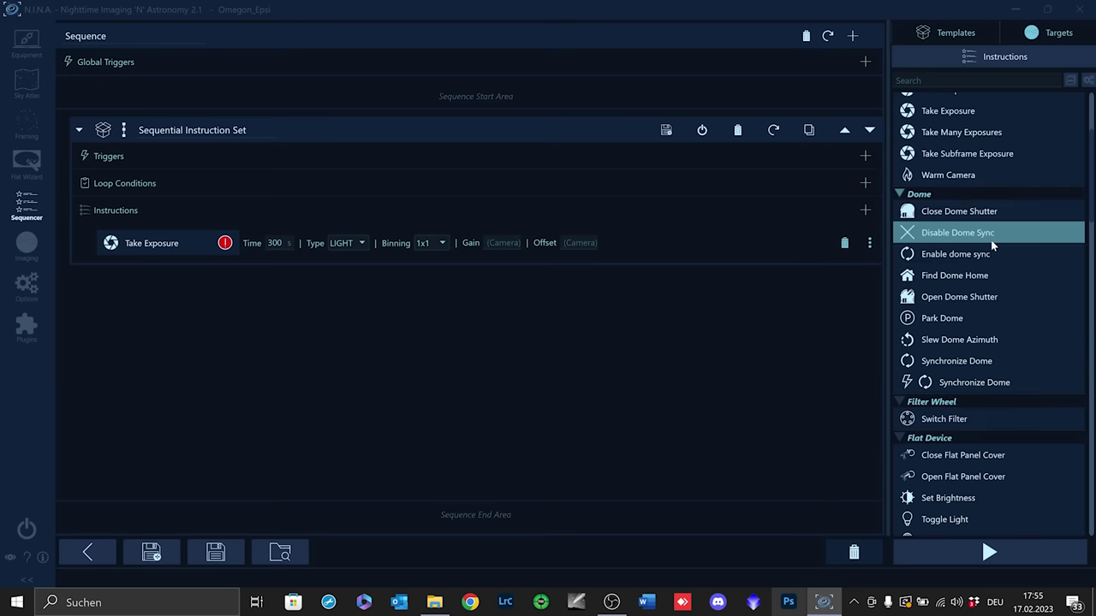
scroll(992, 244, down, 10)
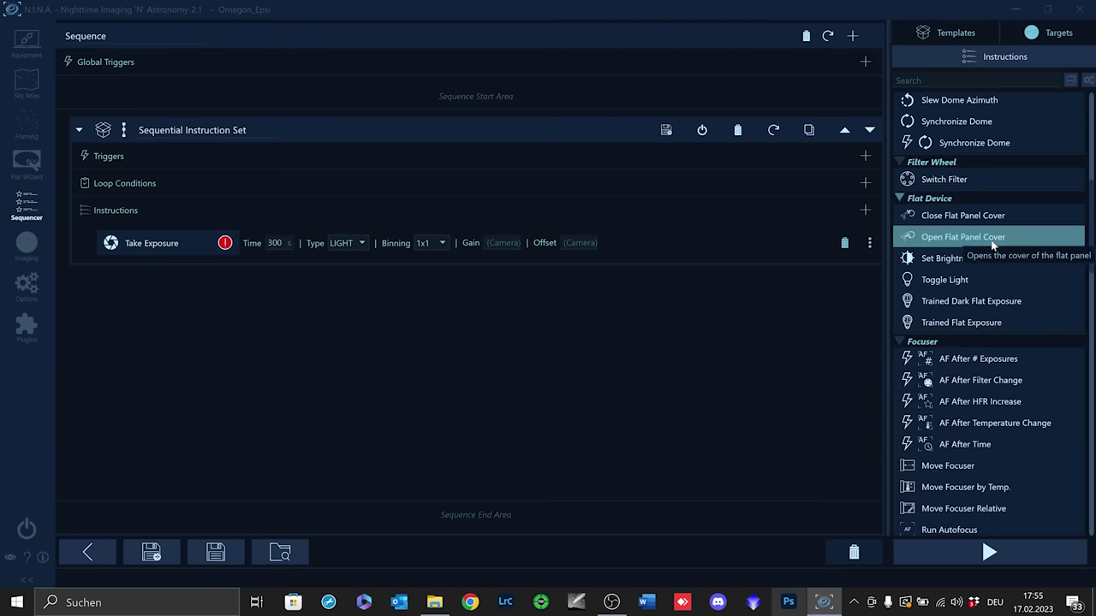
scroll(994, 246, down, 16)
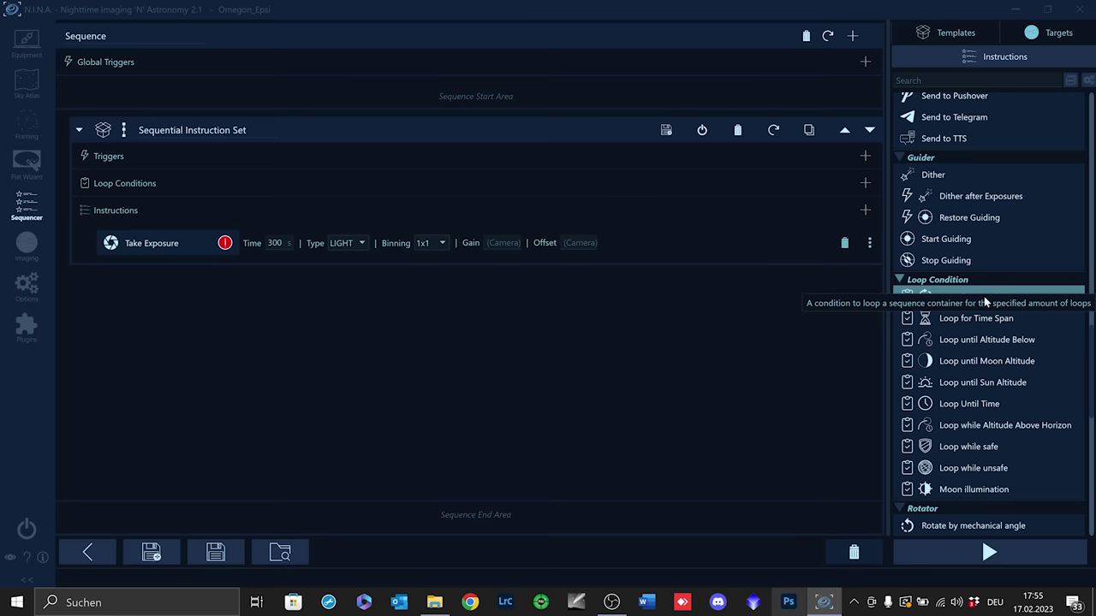
drag(985, 298, 255, 186)
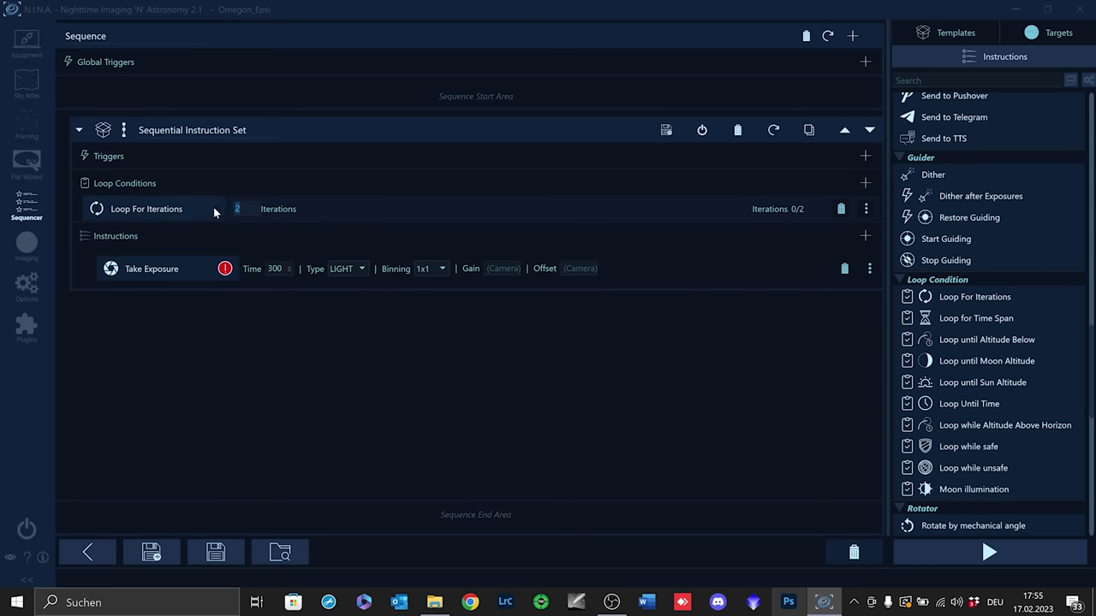
text(6)
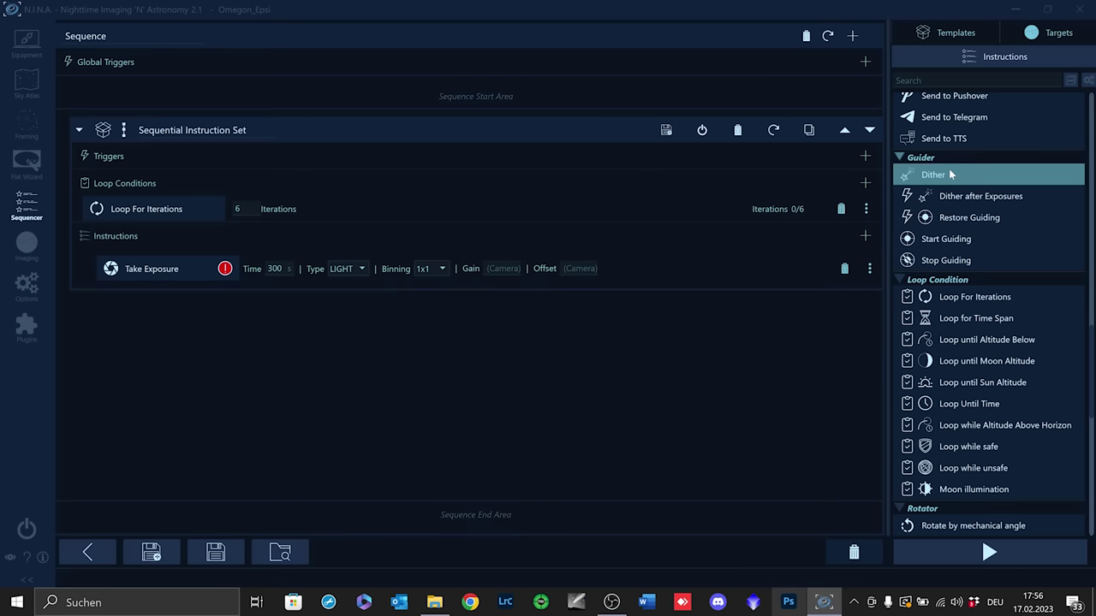
Step: Add a Dither after Exposures trigger with 1 exposure to the Sequential Instruction Set, and delete the whole set
drag(914, 199, 119, 159)
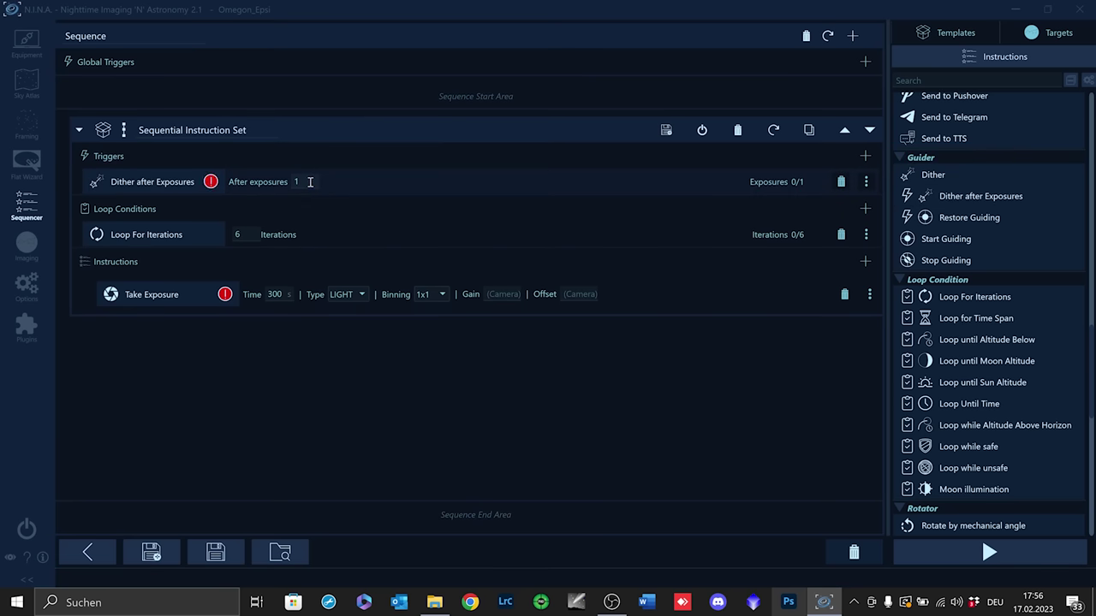
click(310, 182)
key(BackSpace)
text(1)
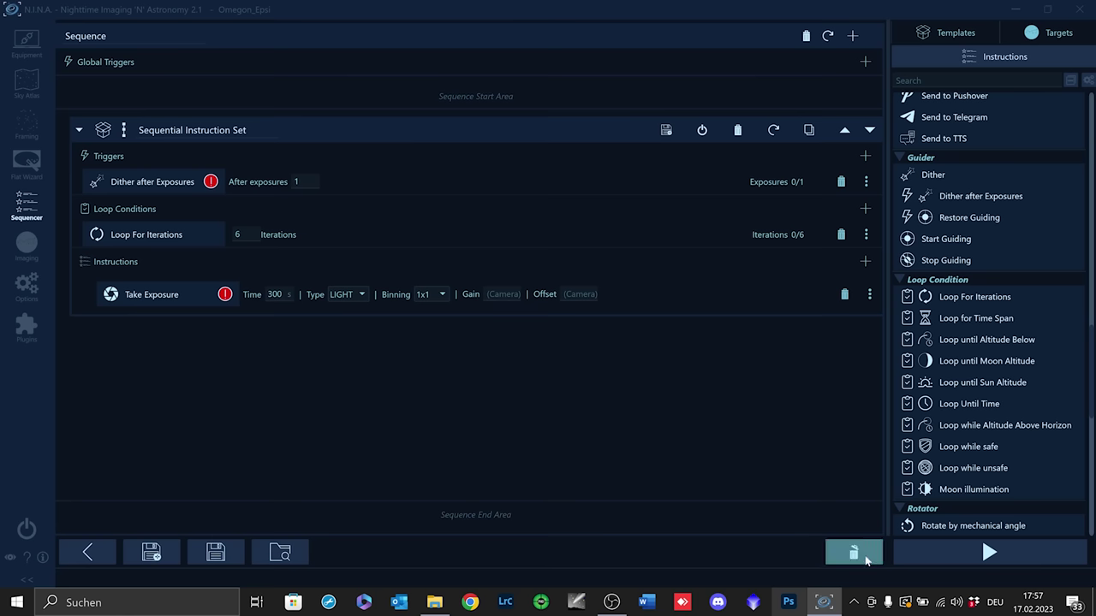
drag(591, 135, 856, 557)
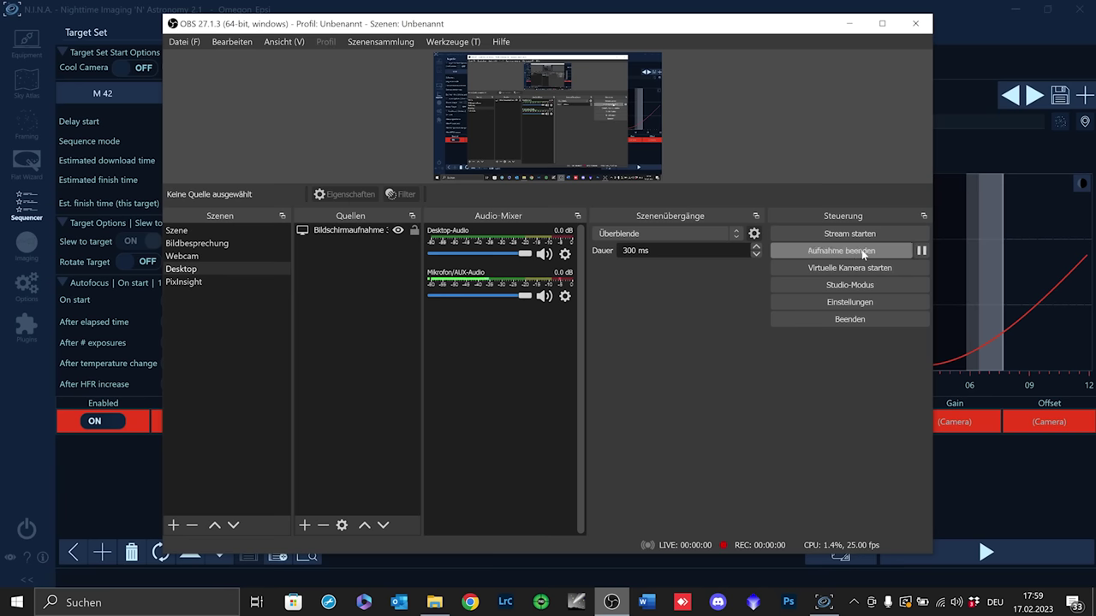
click(859, 253)
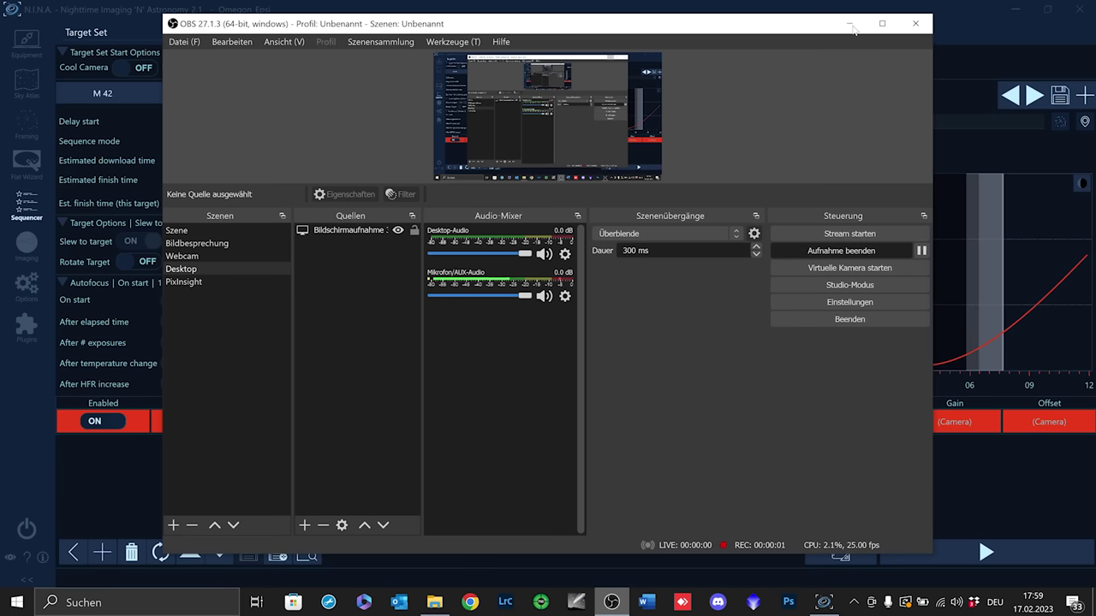
click(850, 25)
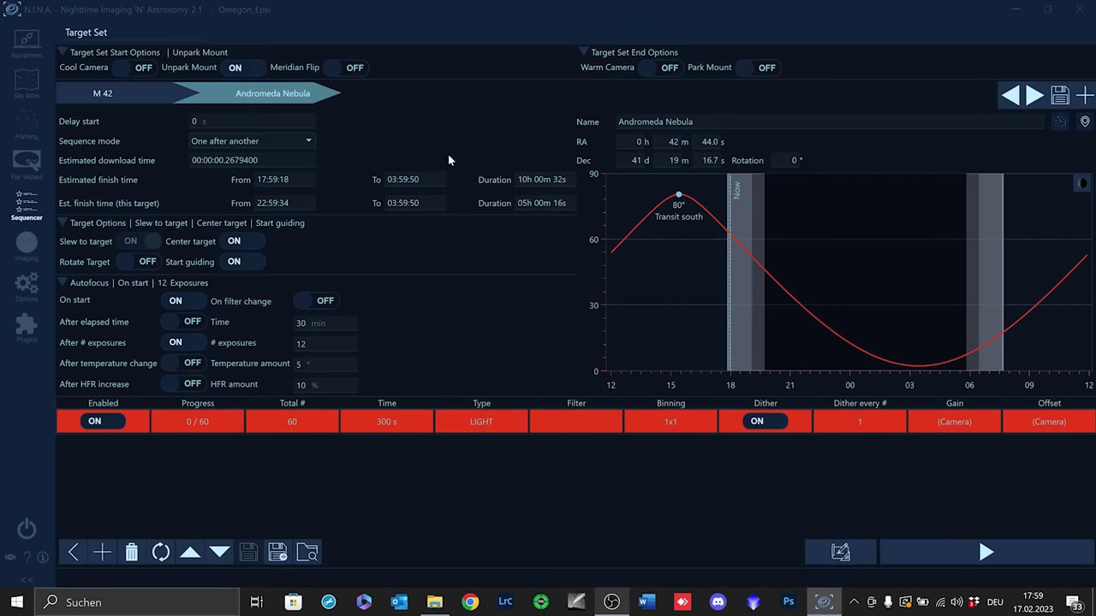
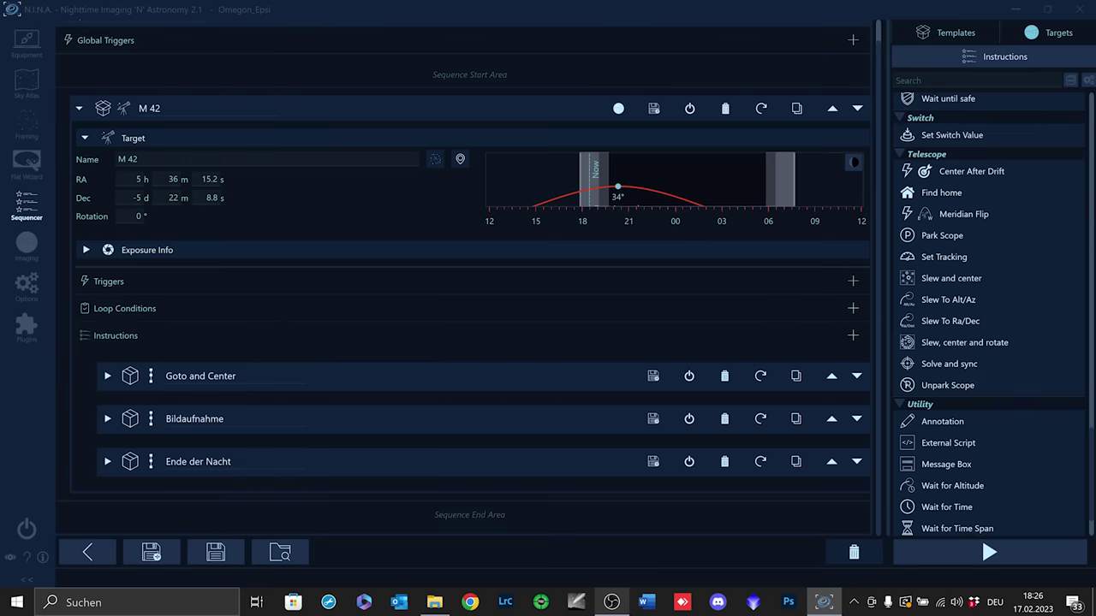
Step: Add a Parallel Instruction Set to the Sequence Start Area above M 42 and rename it Start Sequence
scroll(1092, 397, up, 10)
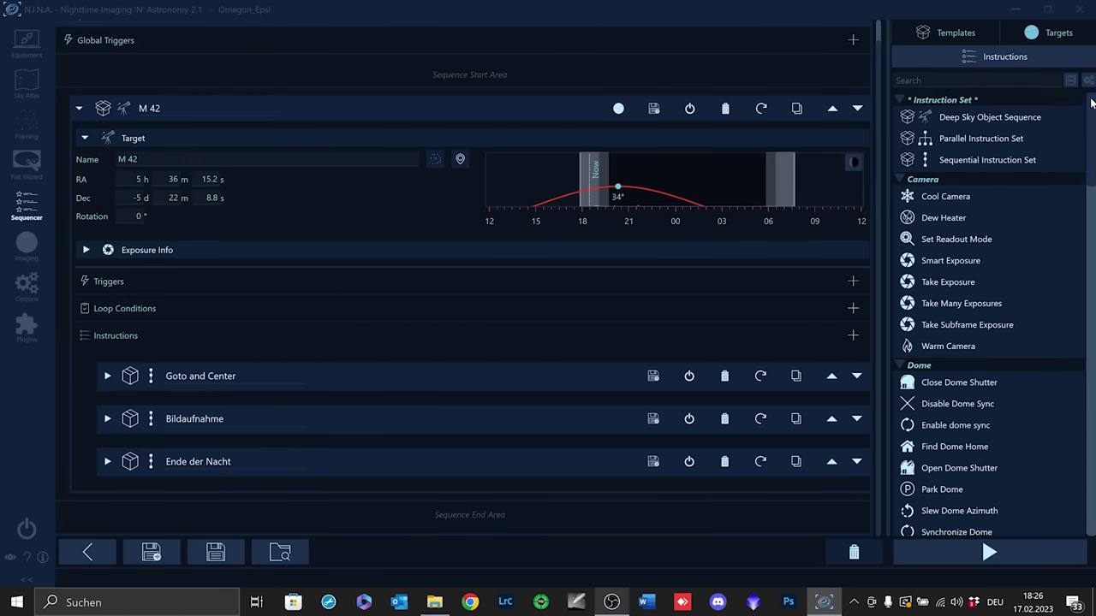
drag(976, 142, 552, 67)
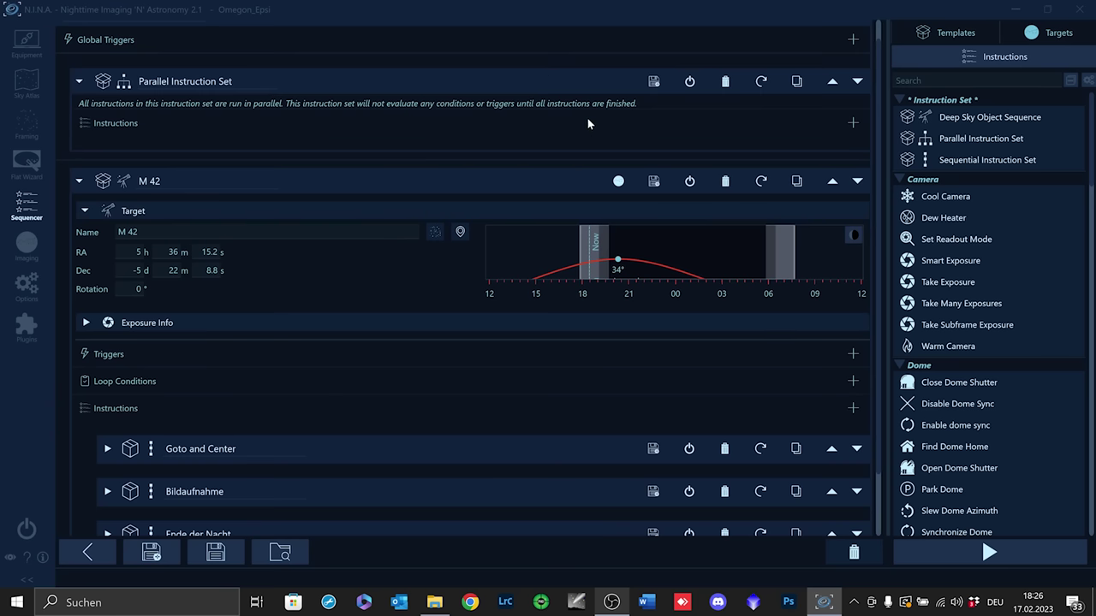
drag(245, 78, 102, 79)
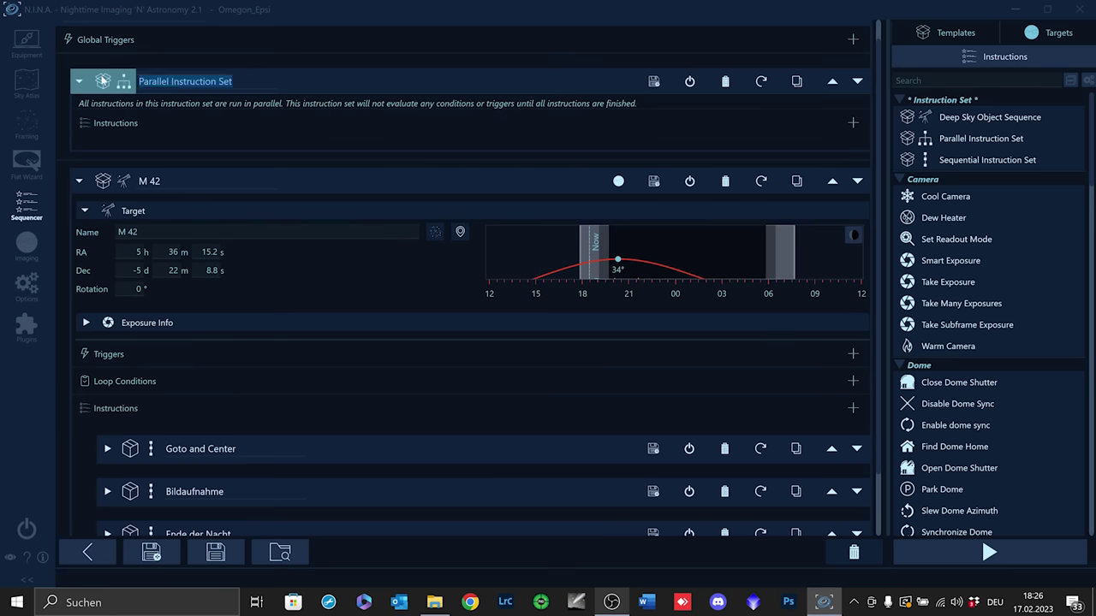
text(S)
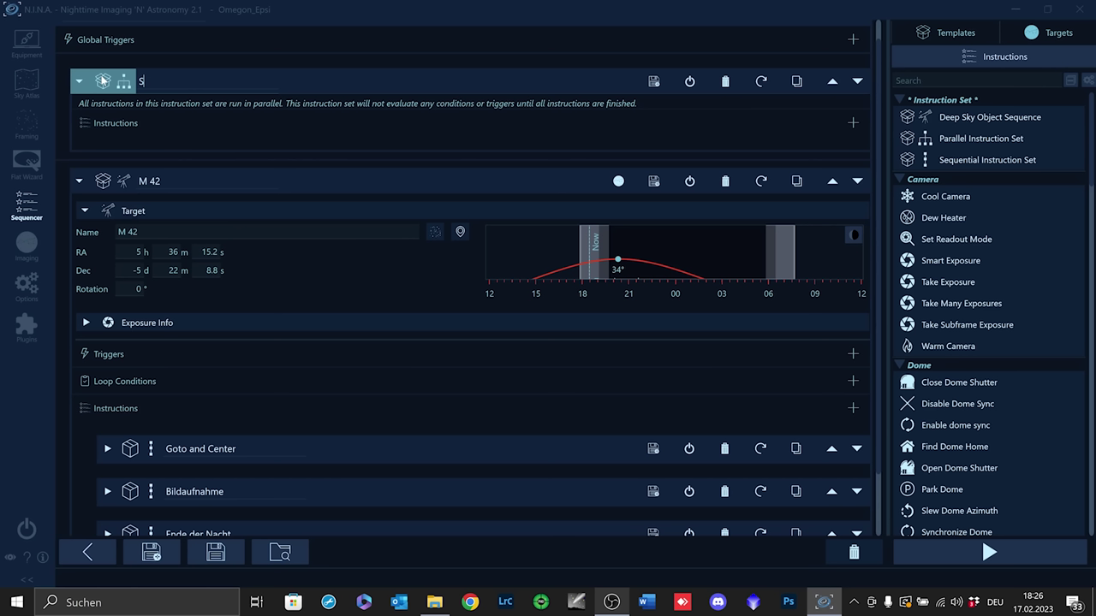
text(tart Sequence)
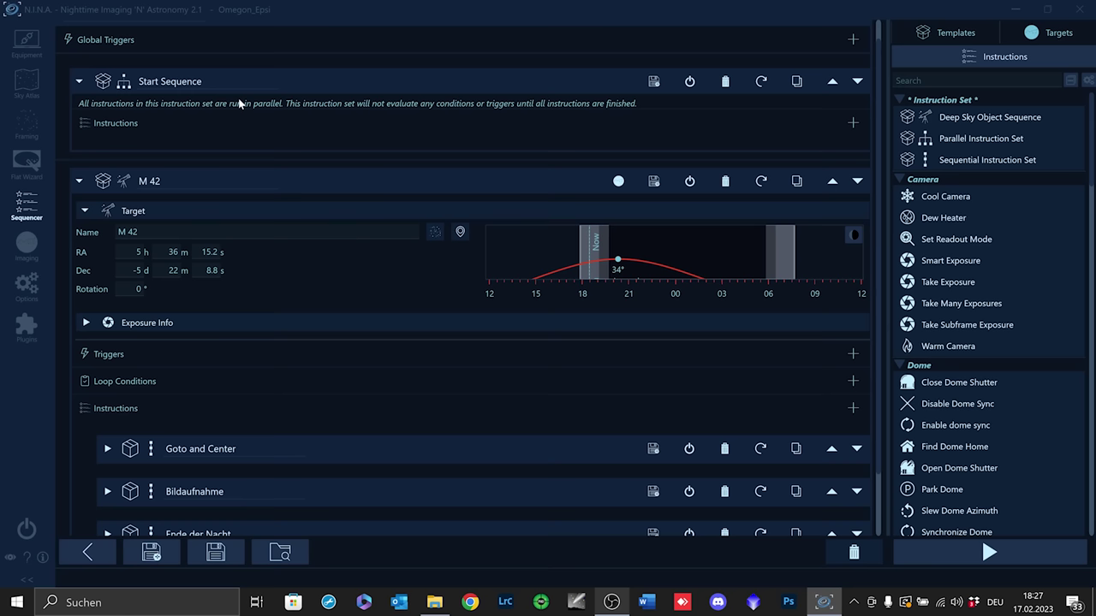
Step: Search the instructions for "unp" and add Unpark Scope to the Start Sequence set
click(931, 80)
text(unp)
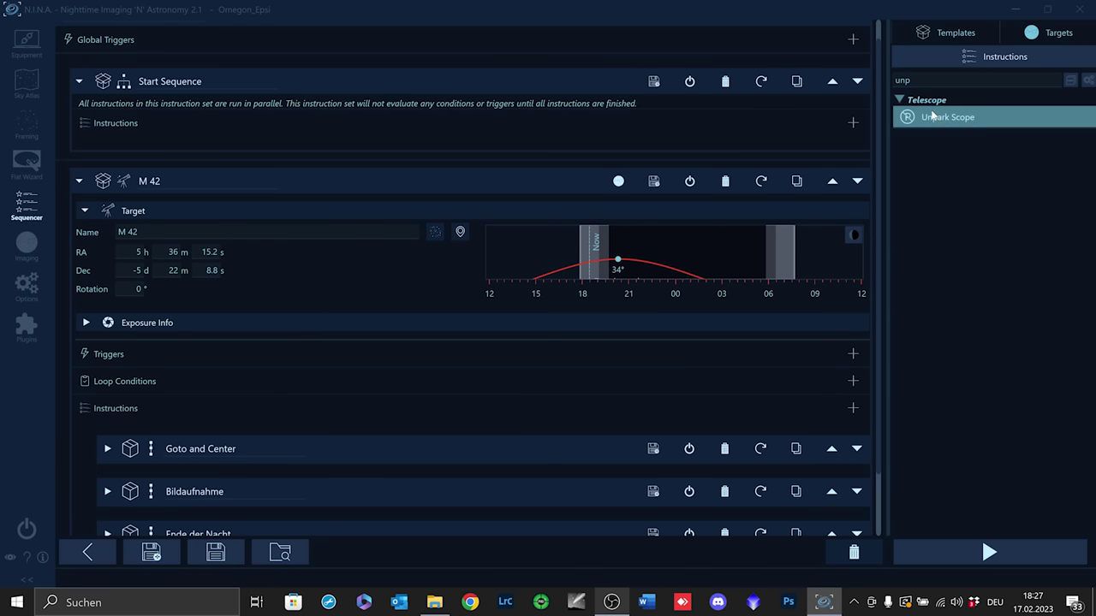
drag(938, 122, 334, 130)
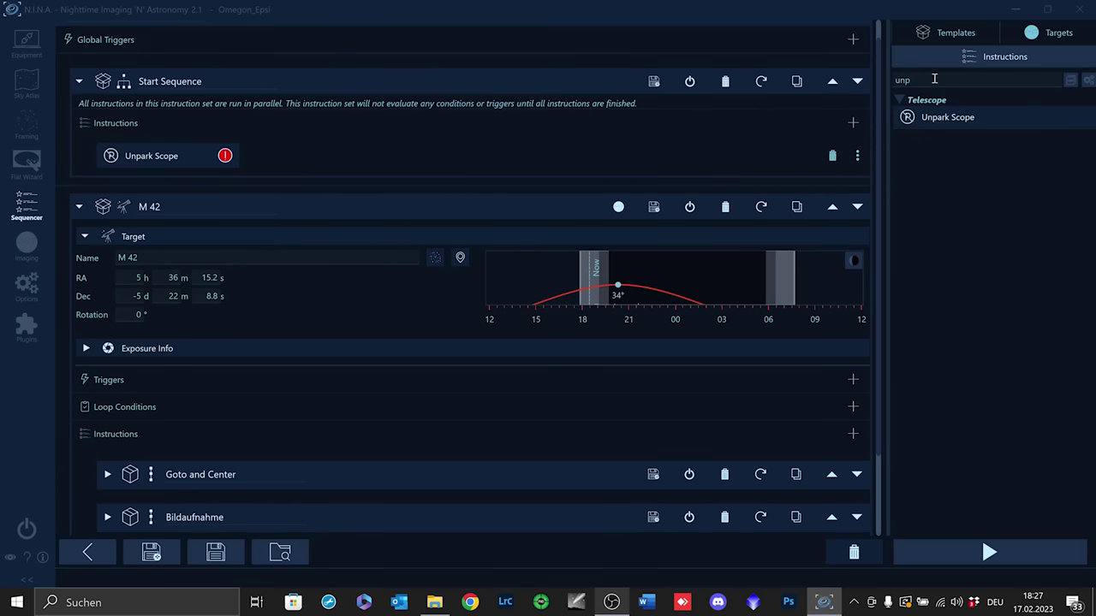
Step: Add a Cool Camera instruction above Unpark Scope, with a temperature of -10 °C and a minimum duration of 10 min
key(BackSpace)
key(BackSpace)
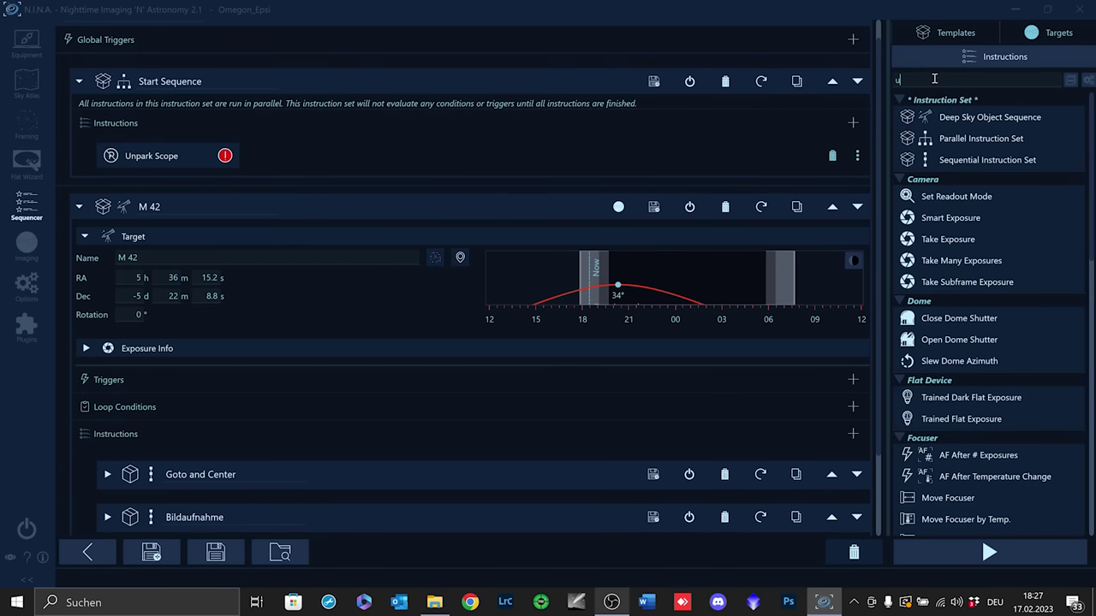
key(BackSpace)
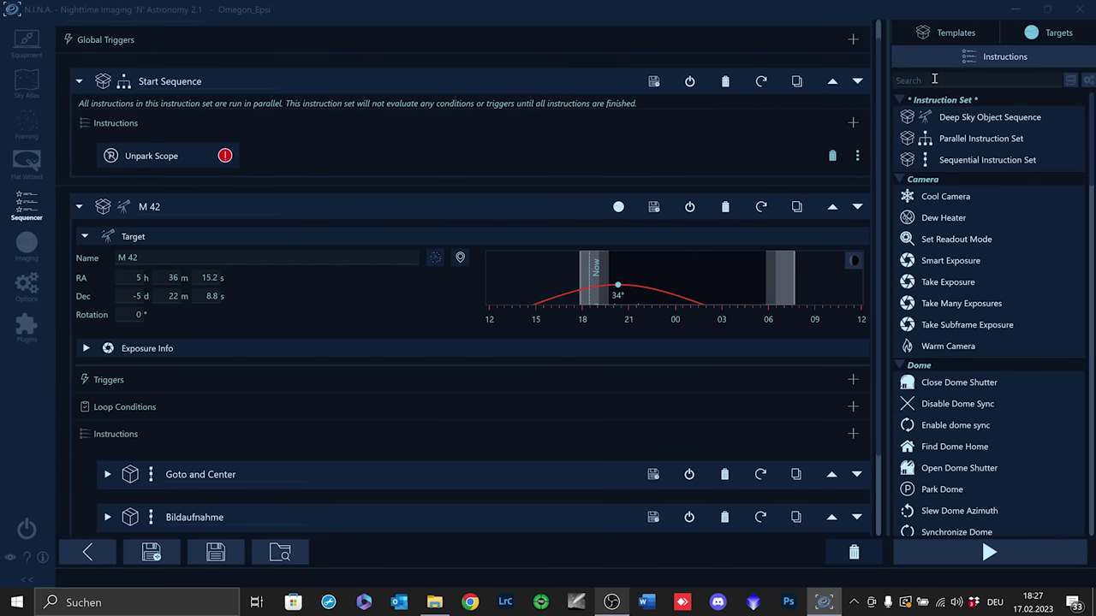
text(cool)
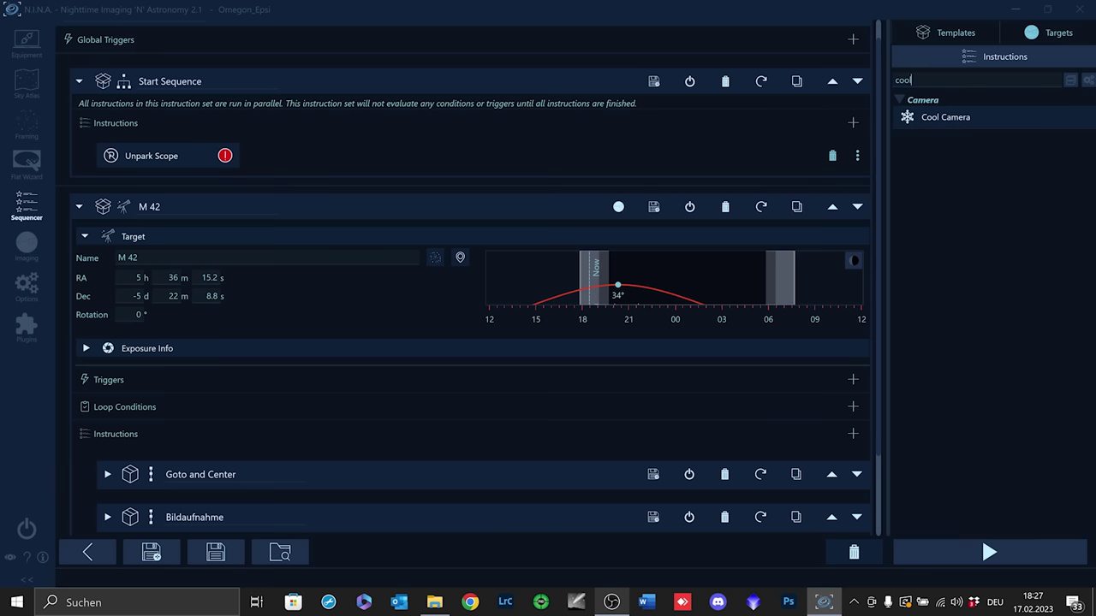
mouse_move(946, 116)
mouse_down()
mouse_move(372, 157)
mouse_move(383, 156)
mouse_up()
click(301, 156)
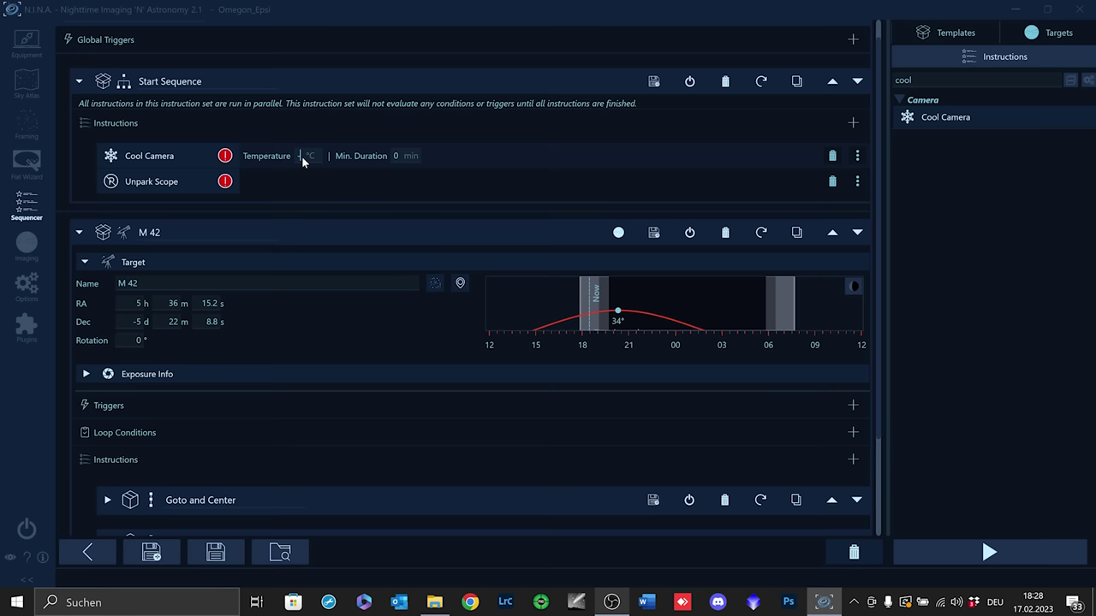
text(-10)
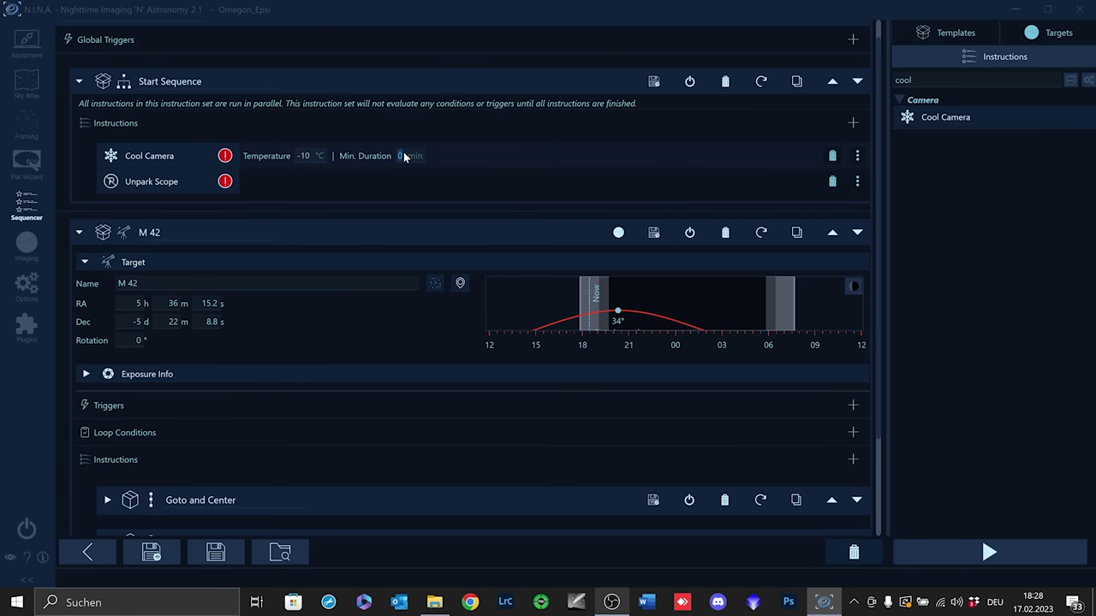
text(10)
Step: Search the instructions for "mo" and add Move Focuser at the end of the Start Sequence set, with position 5640
click(919, 81)
text(mo)
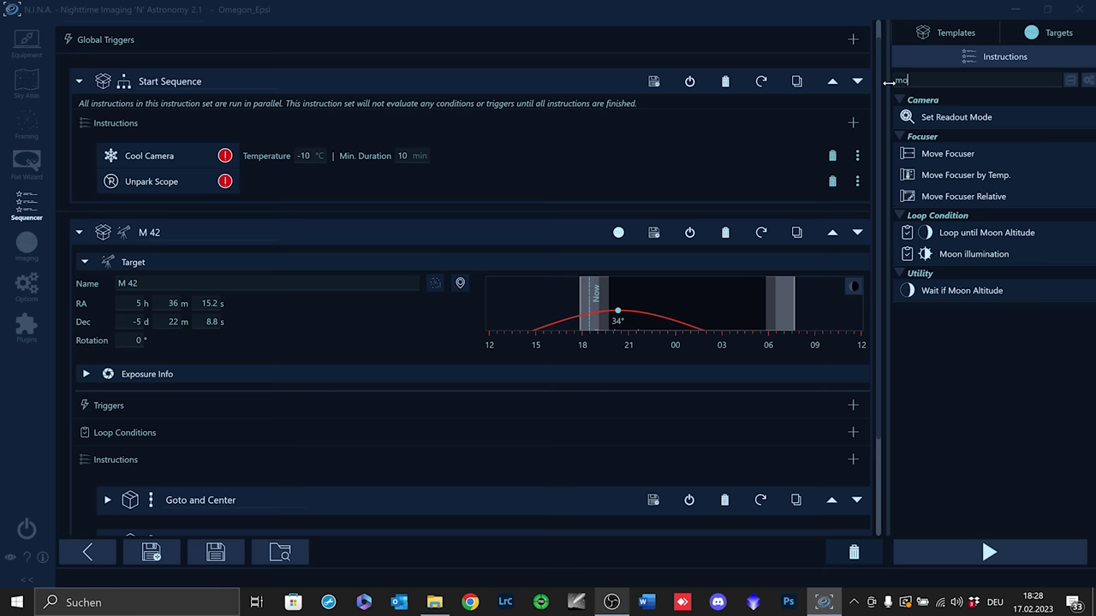
mouse_move(937, 156)
mouse_down()
mouse_move(479, 205)
mouse_move(317, 202)
mouse_up()
click(283, 206)
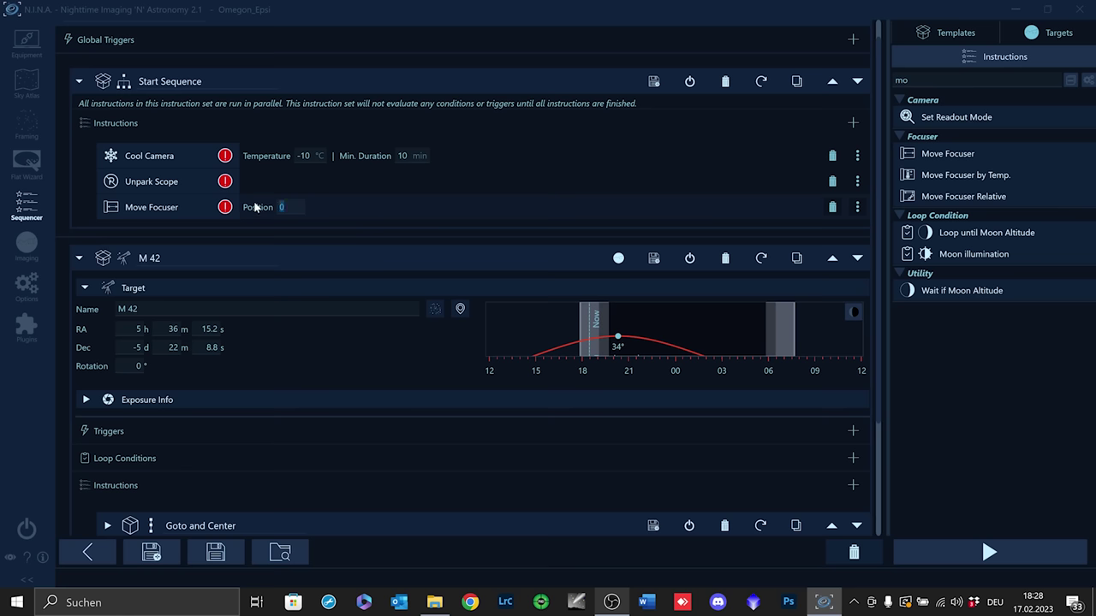
text(5640)
Step: Add a Wait for Time instruction above Cool Camera in Start Sequence with Nautical Dusk as its source, and collapse the set
drag(909, 80, 888, 77)
key(BackSpace)
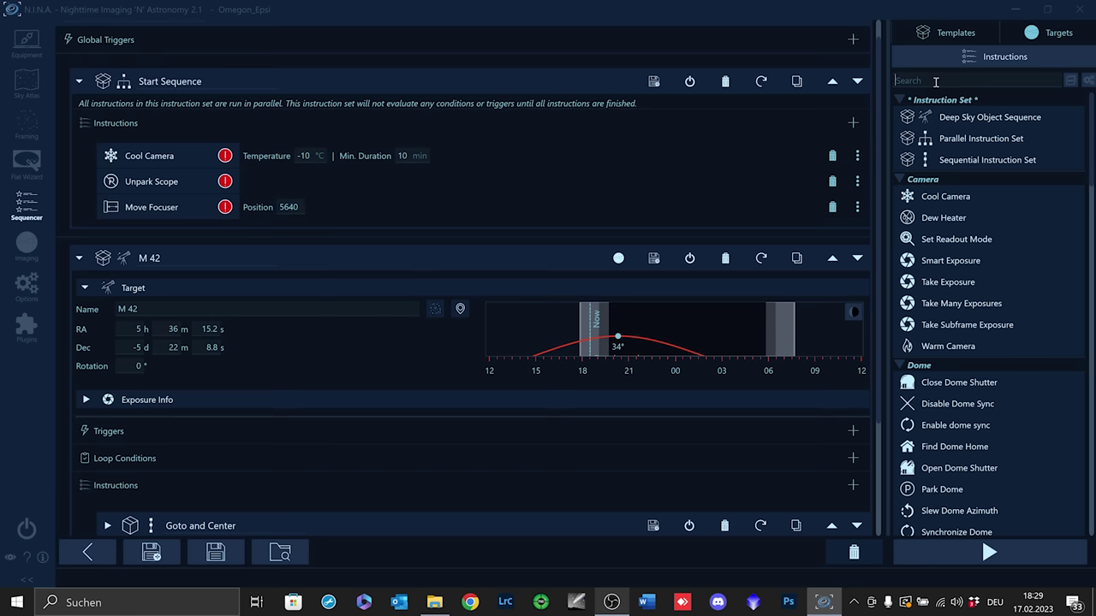
text(wait)
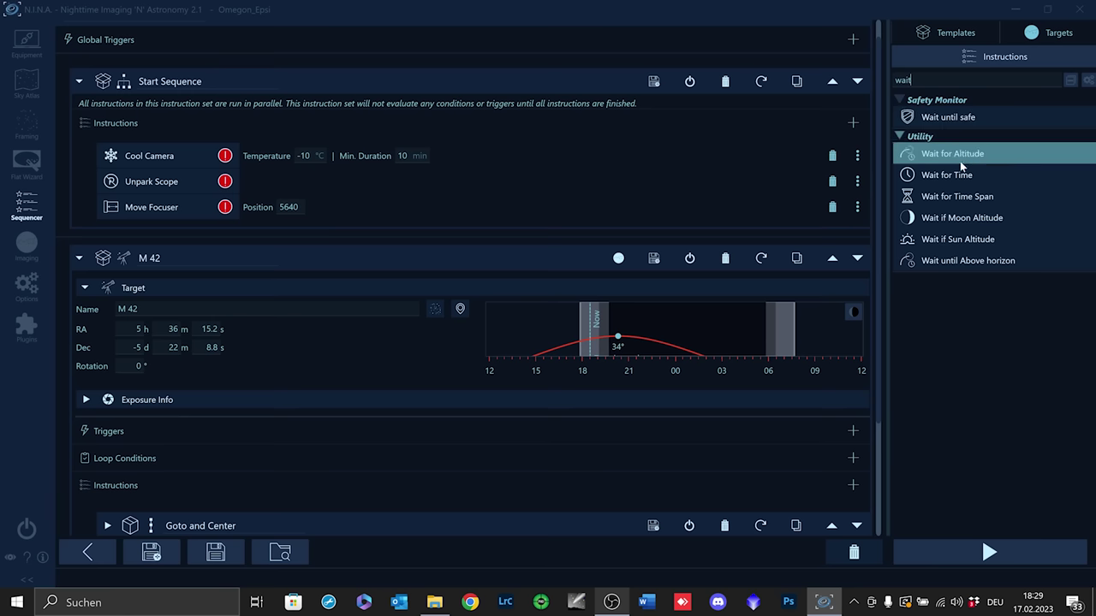
drag(946, 174, 297, 161)
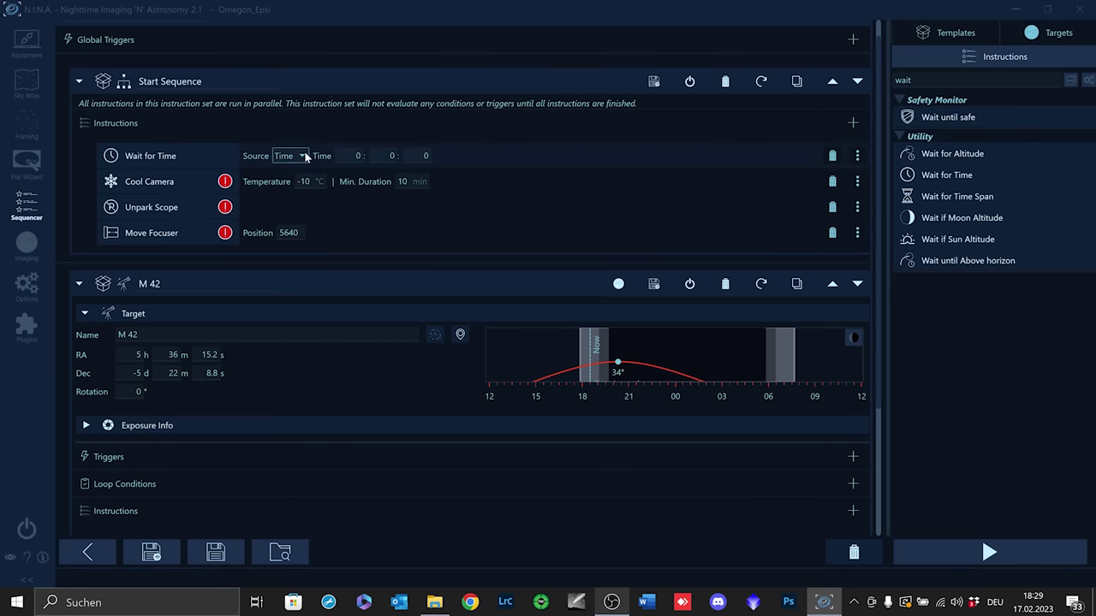
click(302, 158)
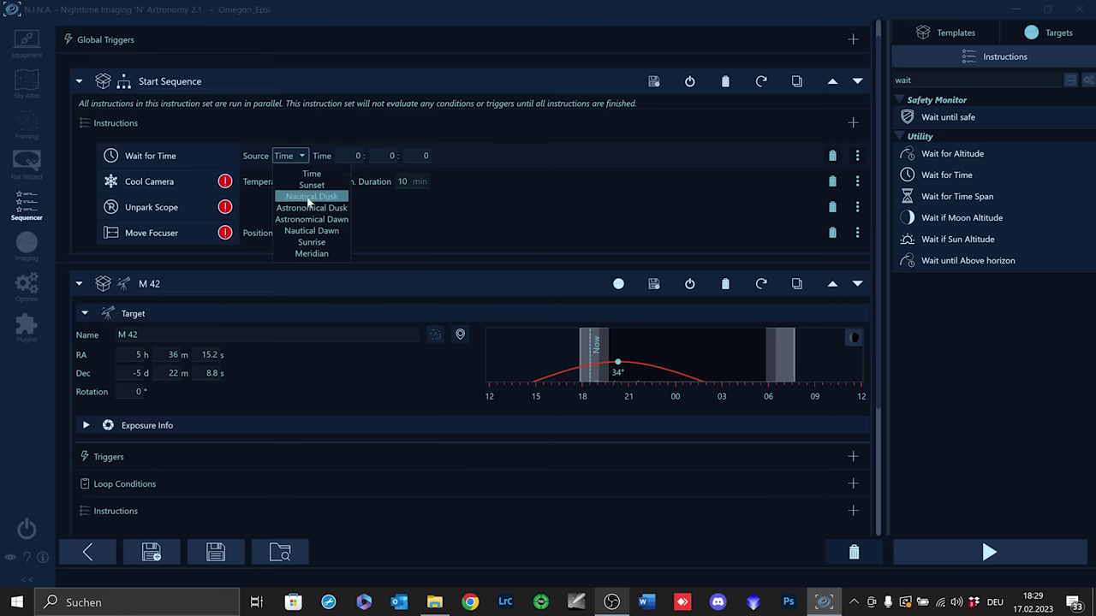
click(309, 197)
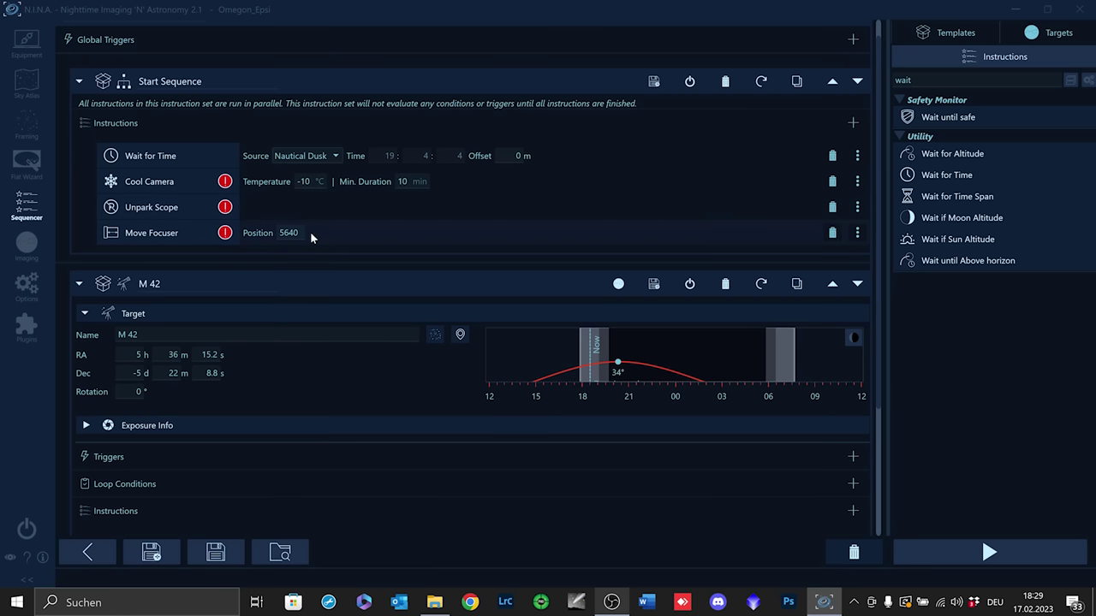
click(79, 81)
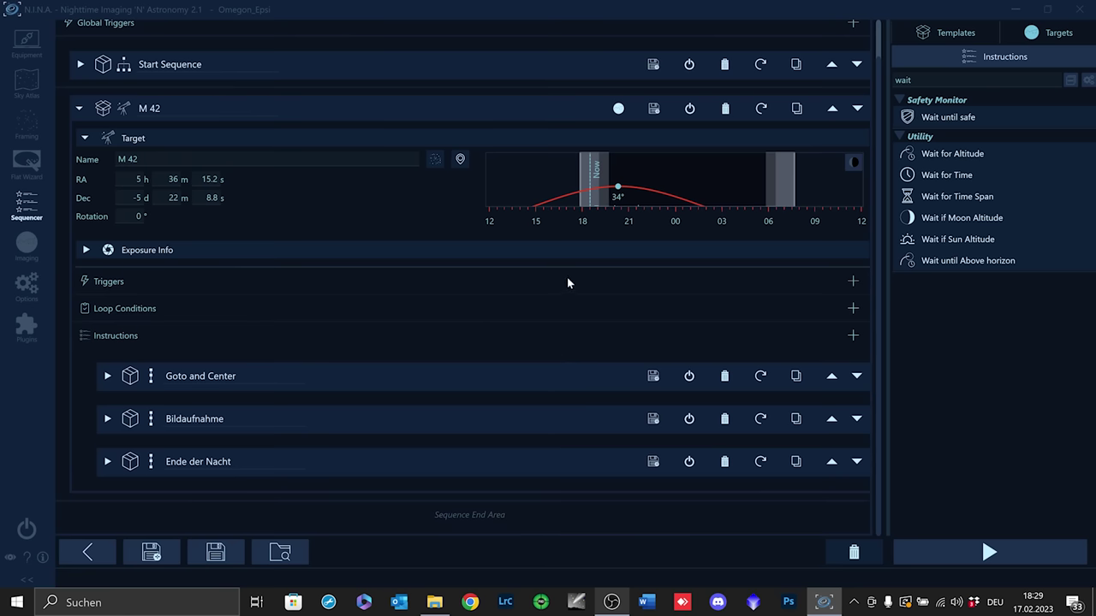
Step: Add a Parallel Instruction Set to the Sequence End Area below M 42 and rename it Ende
drag(931, 79, 887, 81)
text(par)
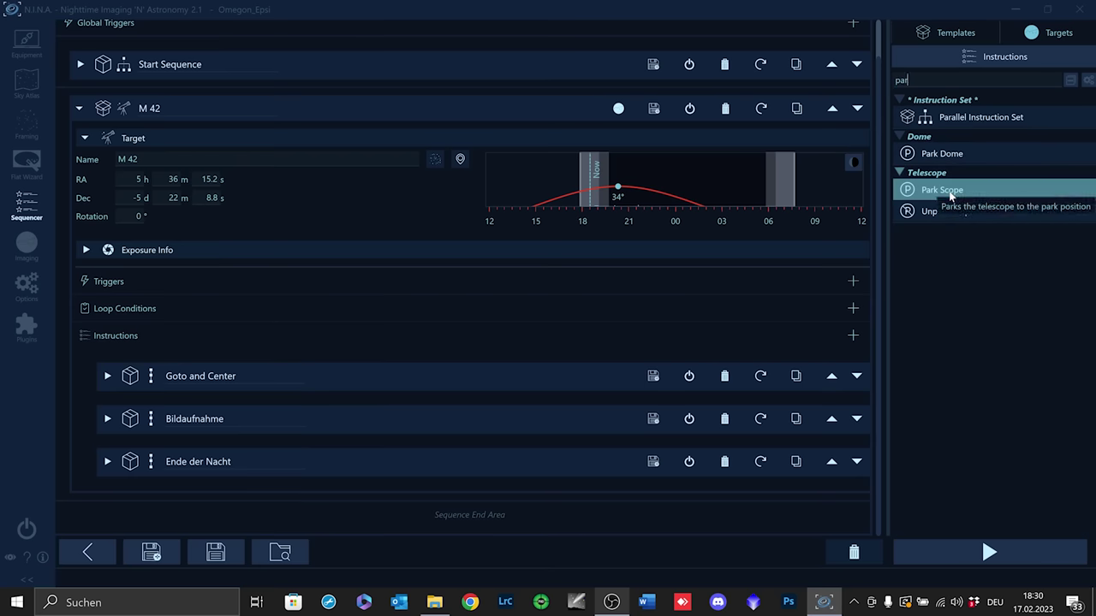
mouse_move(968, 120)
mouse_down()
mouse_move(604, 311)
mouse_move(499, 510)
mouse_up()
scroll(622, 277, down, 1)
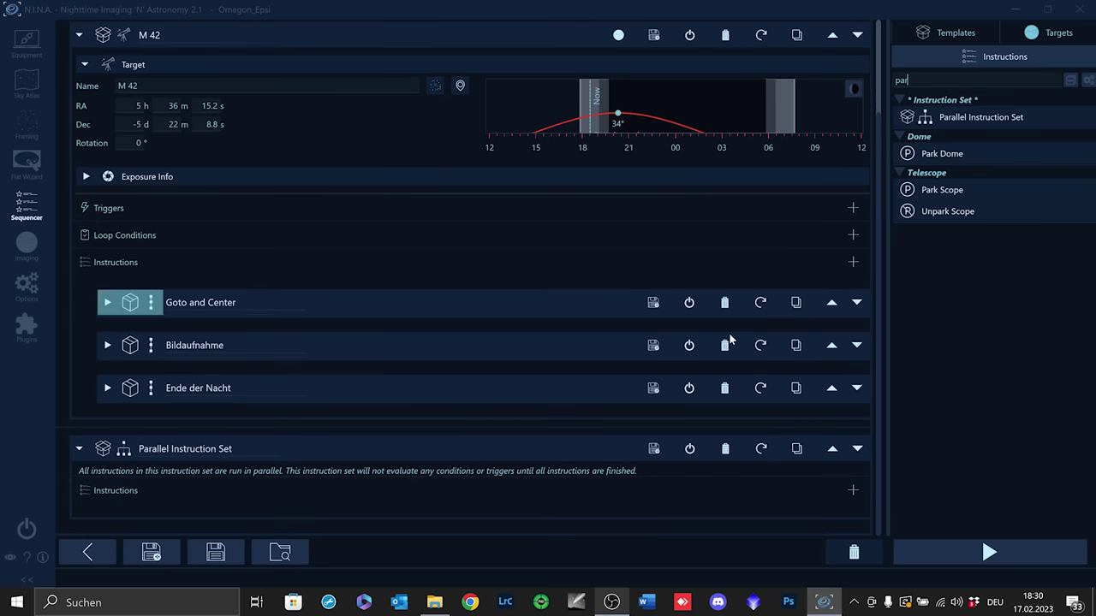
drag(262, 451, 107, 430)
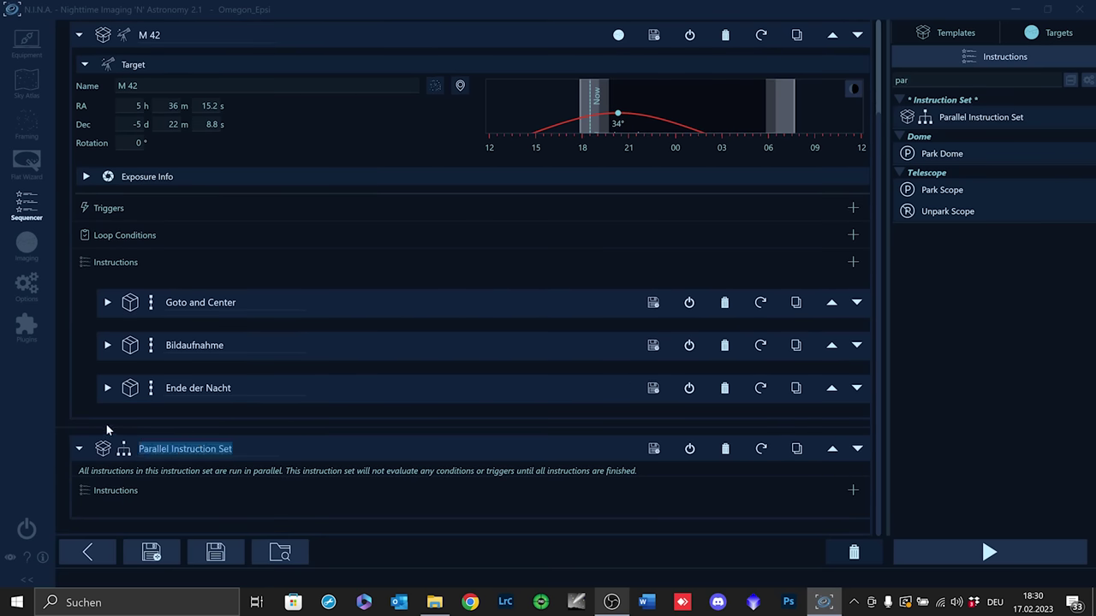
text(Ende)
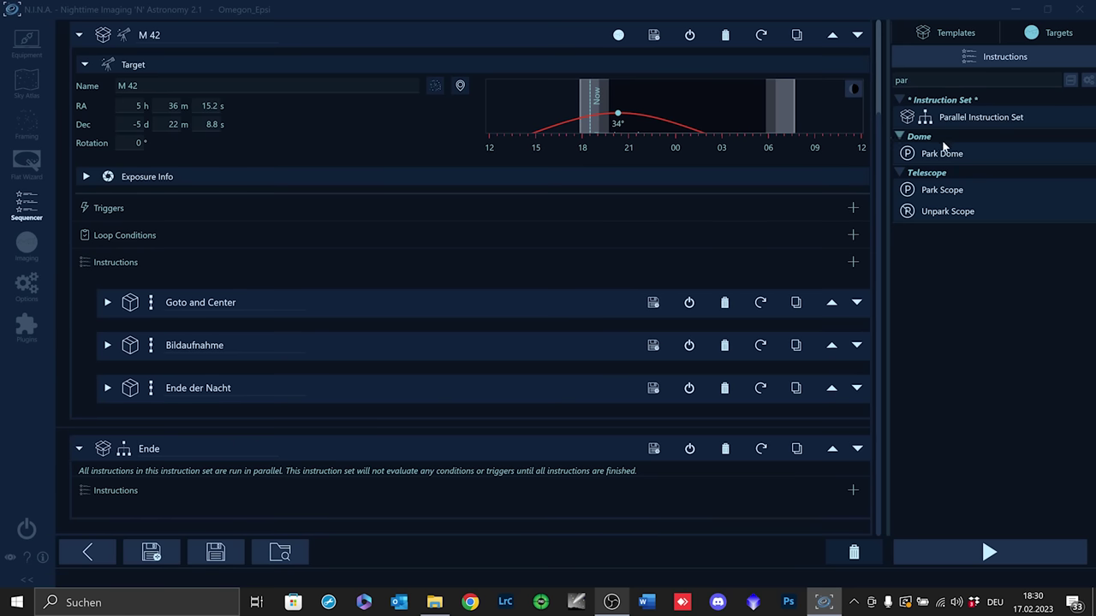
Step: Add Park Scope and Warm Camera instructions to the Ende set, with a minimum warming duration of 10 min
drag(958, 194, 224, 501)
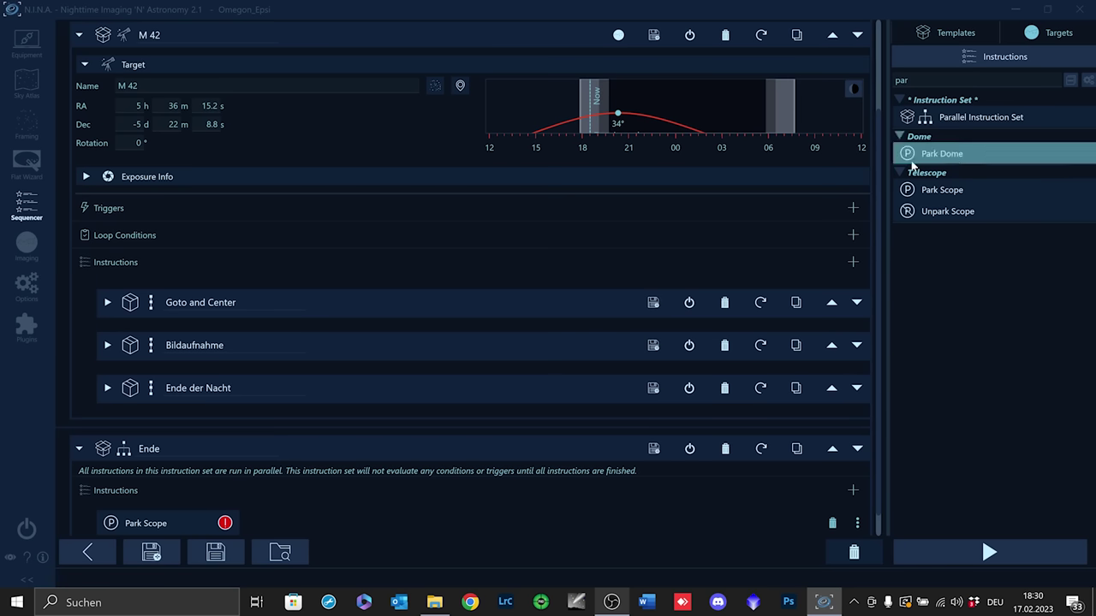
drag(909, 80, 856, 83)
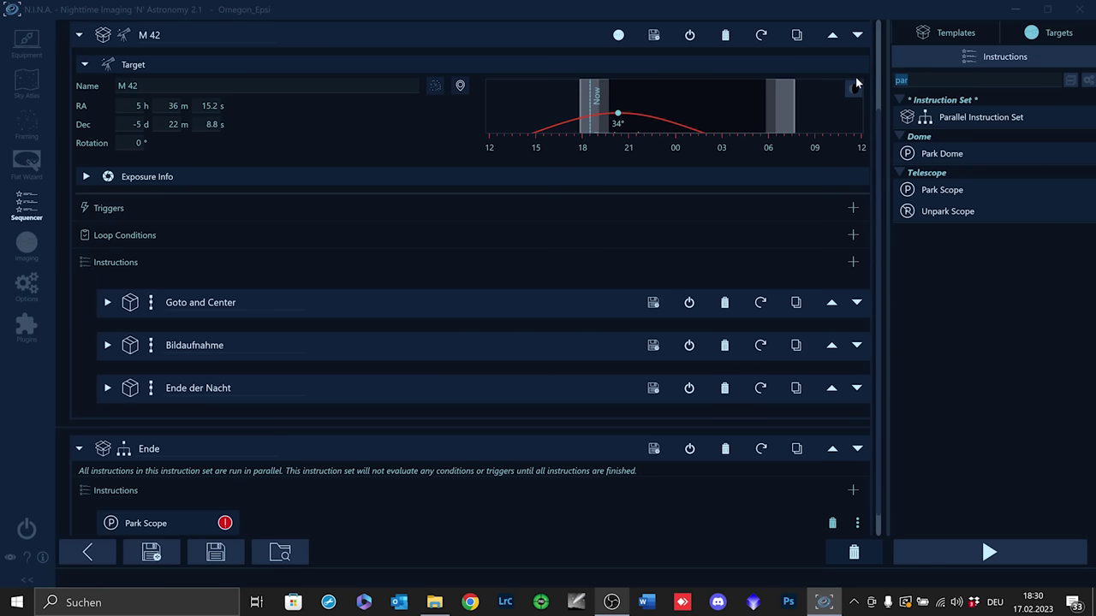
text(warm)
drag(945, 117, 228, 509)
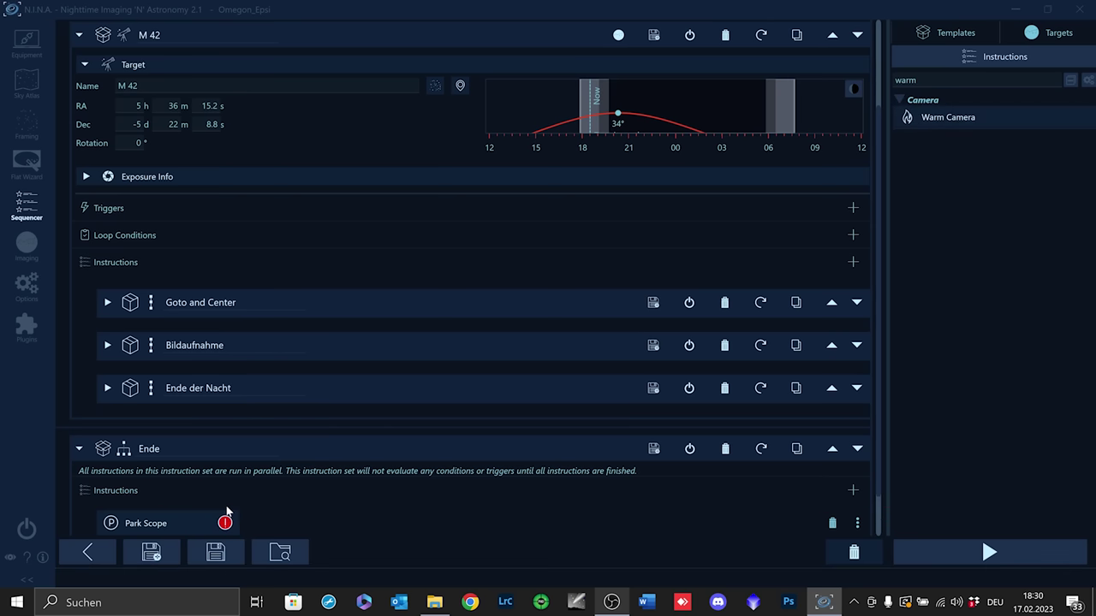
click(312, 514)
text(10)
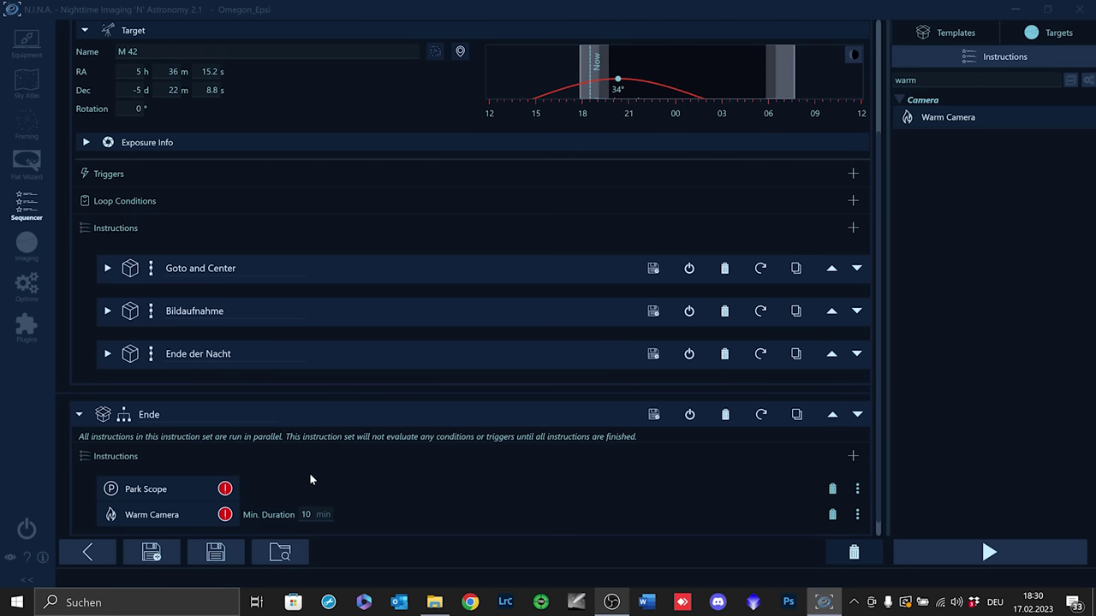
Step: Add a Move Focuser instruction between Park Scope and Warm Camera in the Ende set, and collapse the set
drag(923, 79, 884, 82)
text(move)
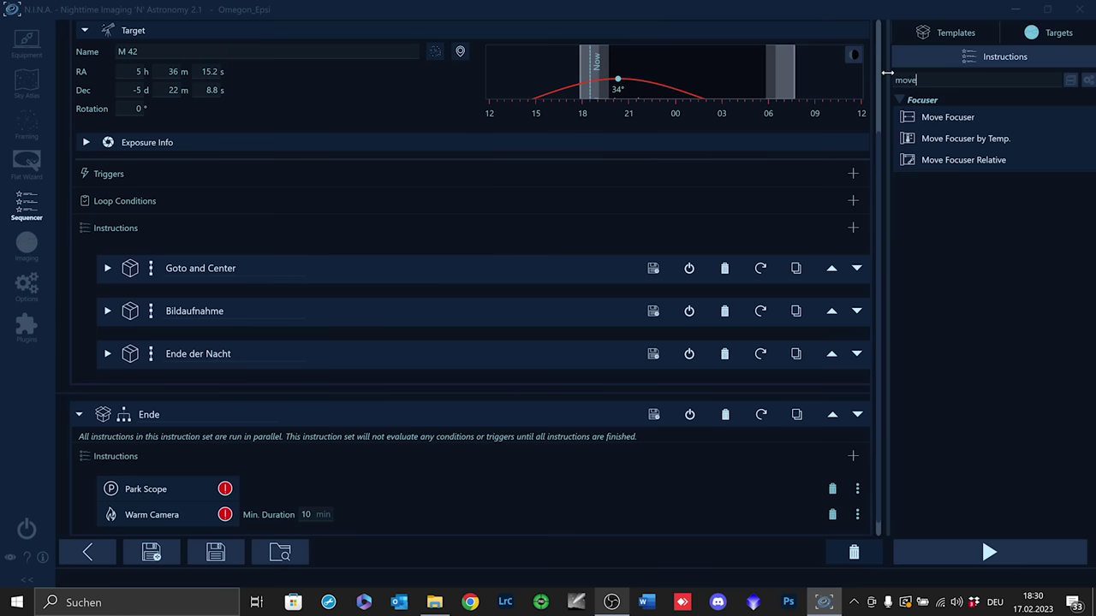
mouse_move(914, 117)
mouse_down()
mouse_move(479, 383)
mouse_move(248, 488)
mouse_move(190, 472)
mouse_move(173, 482)
mouse_move(175, 516)
mouse_move(178, 500)
mouse_up()
scroll(363, 482, down, 1)
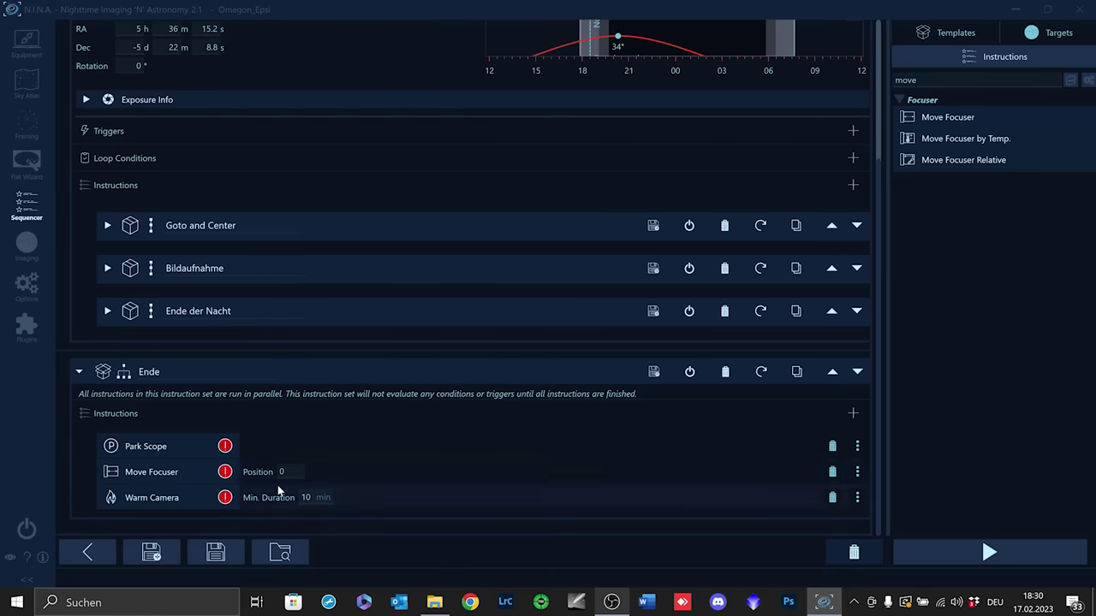
click(81, 371)
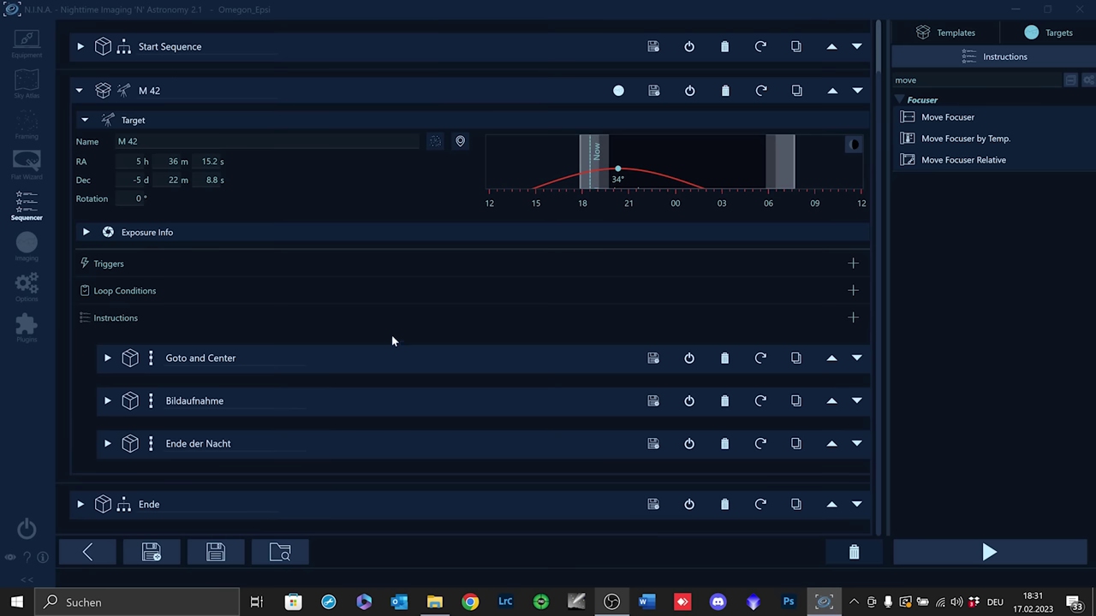
Step: Expand the Start Sequence set to review its instructions, and collapse it again
scroll(342, 306, up, 1)
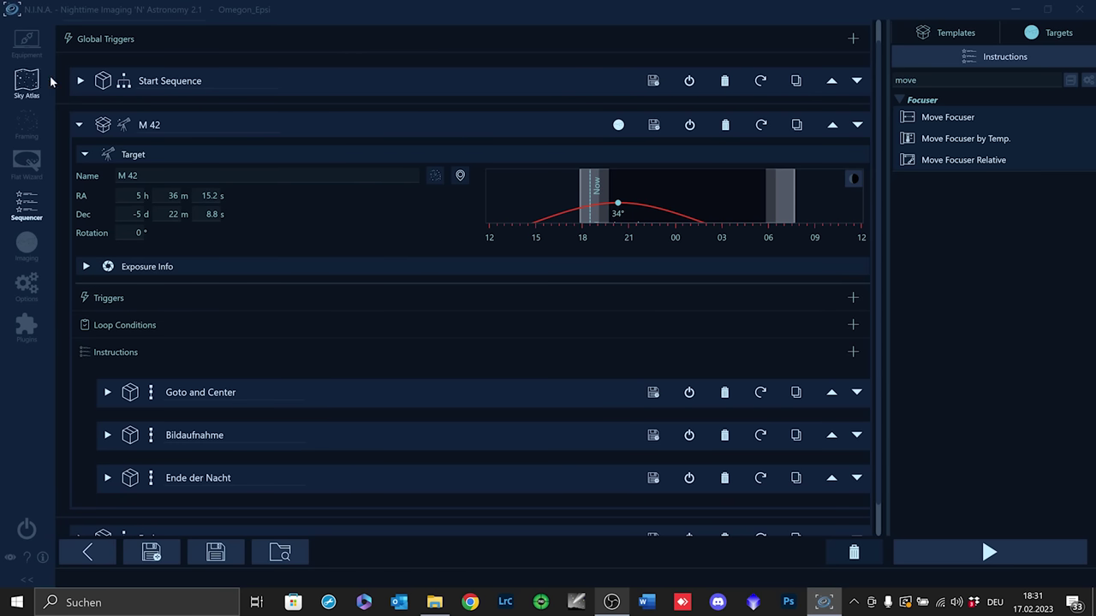
click(81, 80)
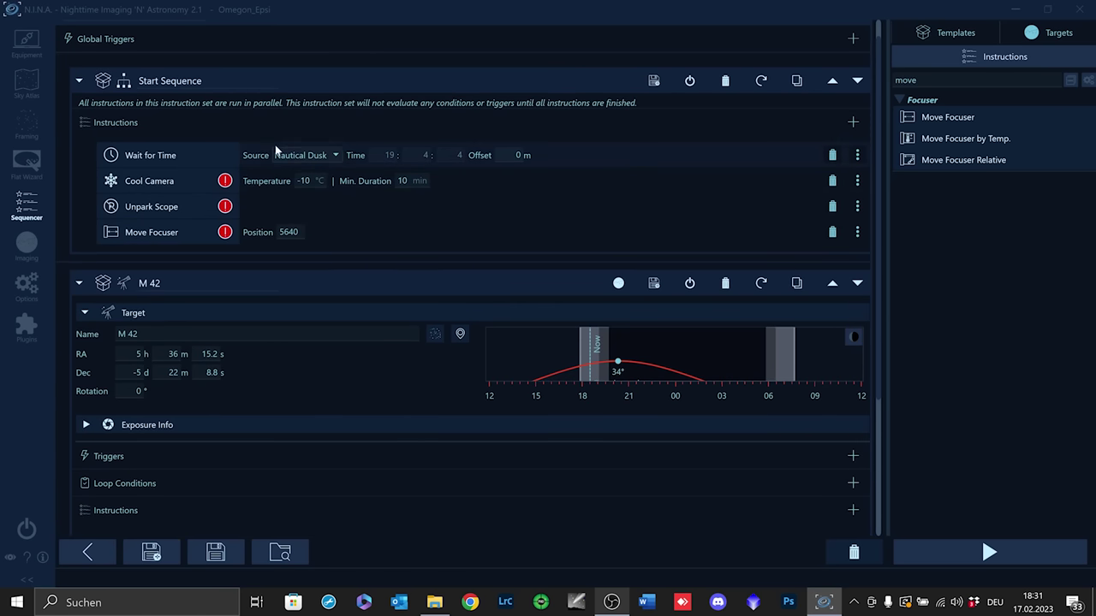
click(78, 82)
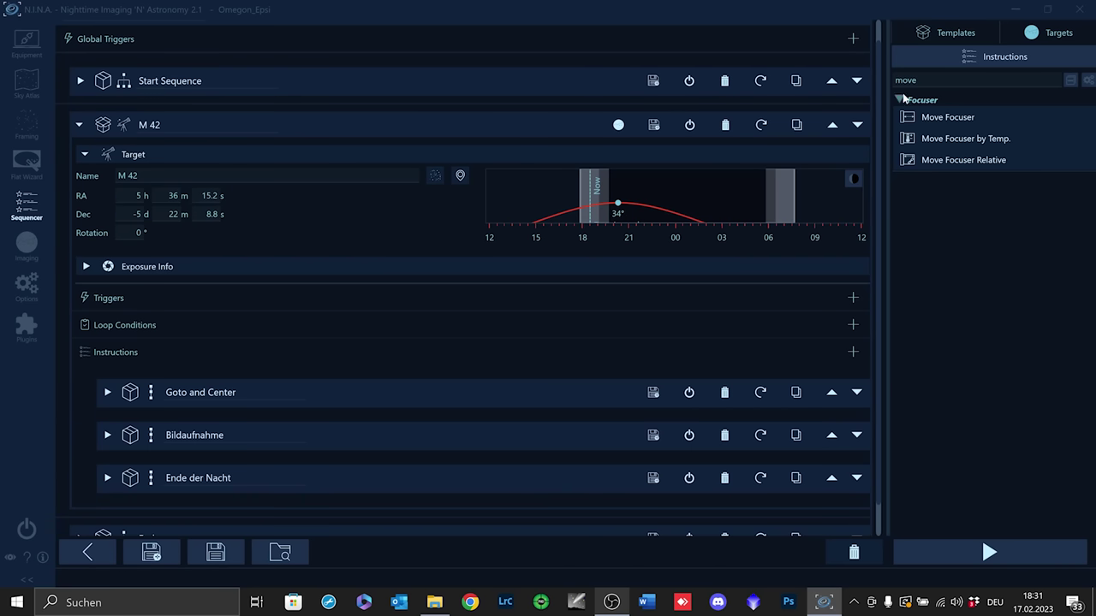
Step: Clear the instruction search and delete the Ende der Nacht set from the M 42 sequence
drag(914, 81, 887, 84)
key(BackSpace)
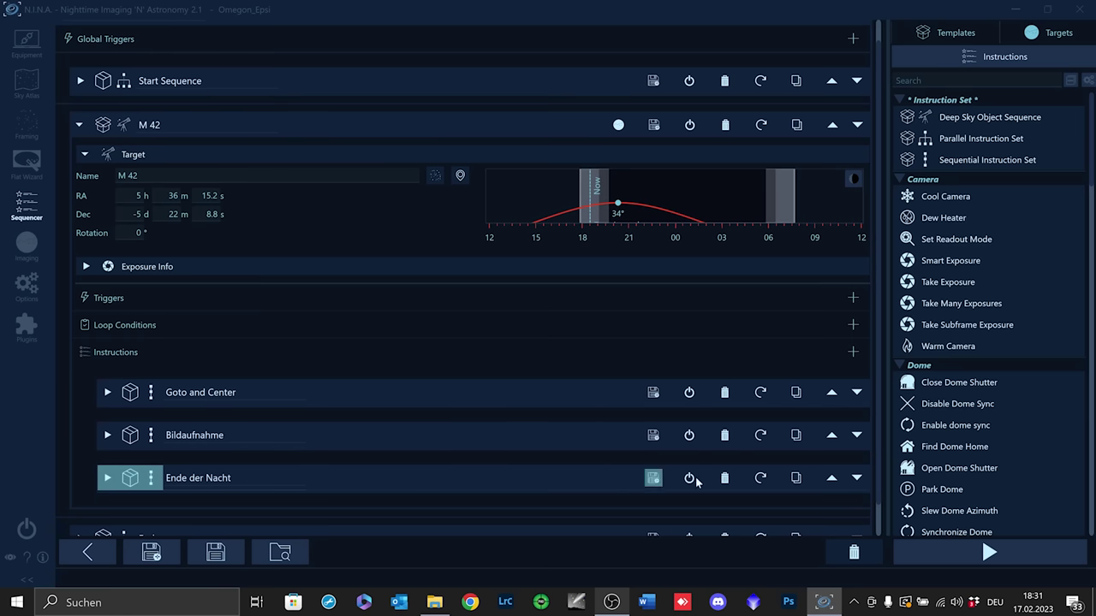
scroll(539, 367, down, 1)
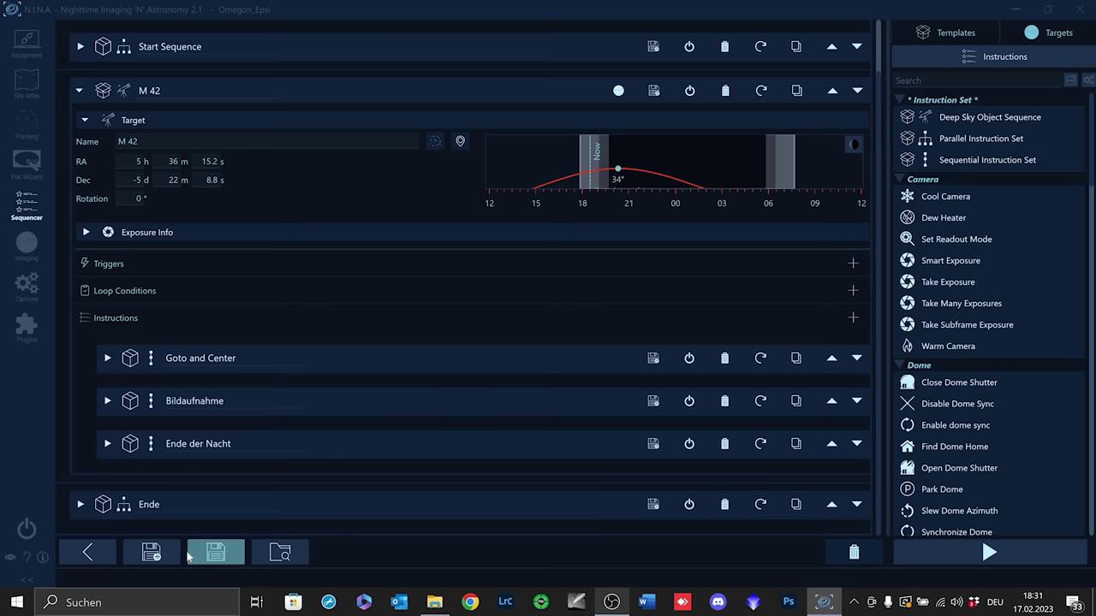
click(725, 445)
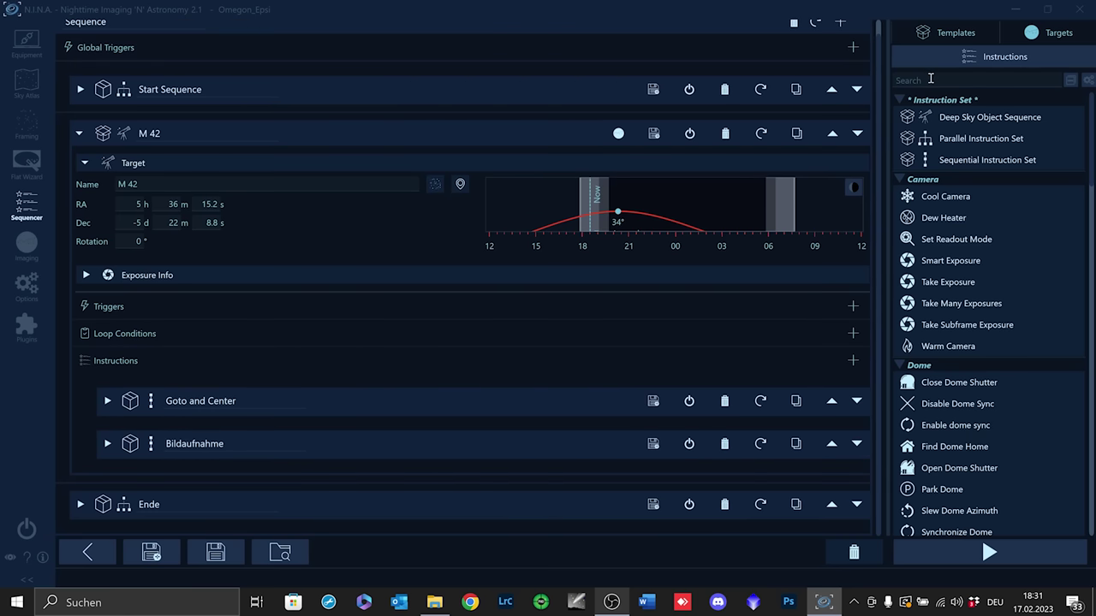
Step: Add a Wait for Time instruction above Goto and Center in M 42, with Astronomical Dusk as its source
text(wait)
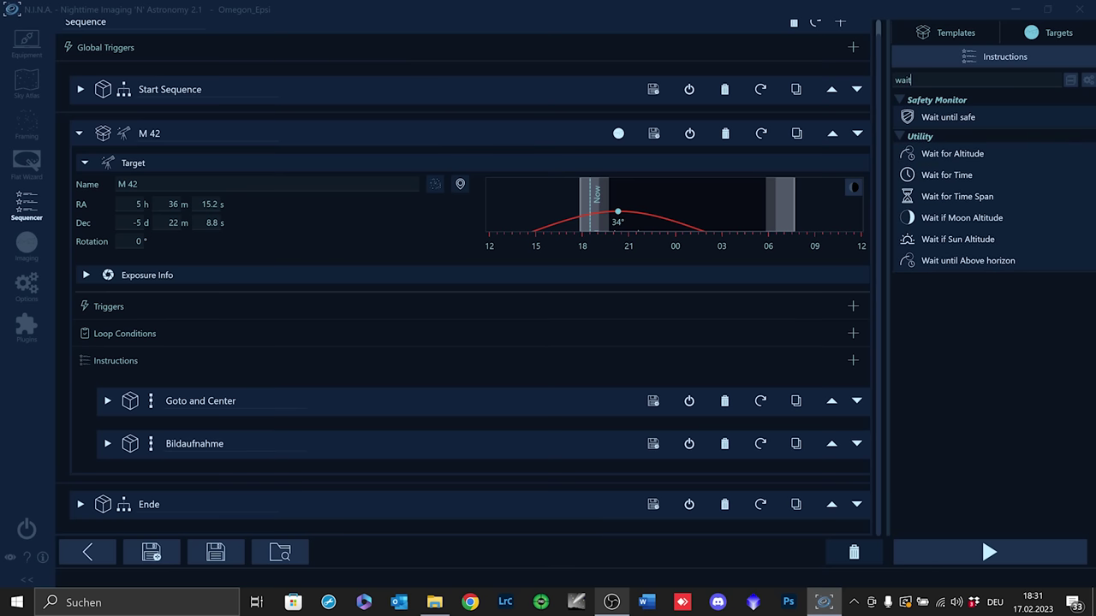
mouse_move(946, 175)
mouse_down()
mouse_move(381, 303)
mouse_move(159, 370)
mouse_move(160, 343)
mouse_move(157, 362)
mouse_up()
drag(207, 456, 203, 361)
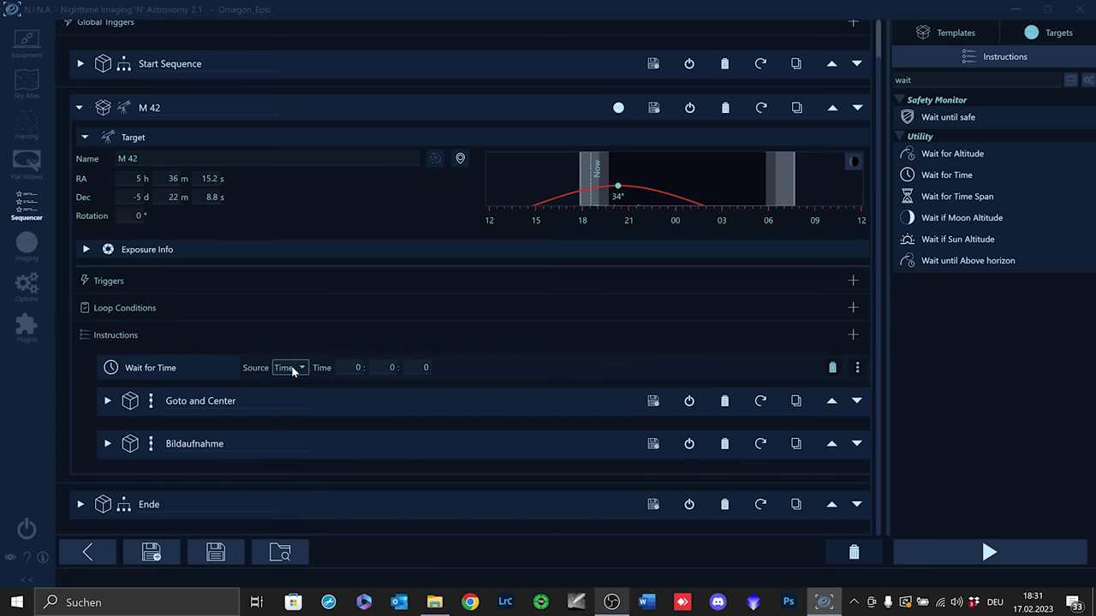
click(293, 369)
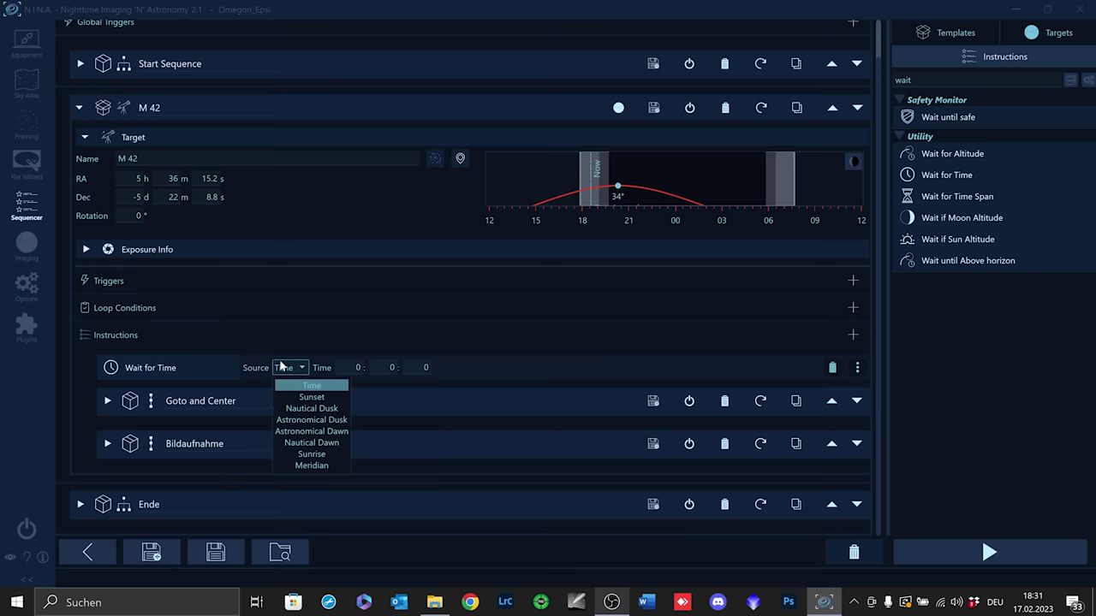
click(312, 420)
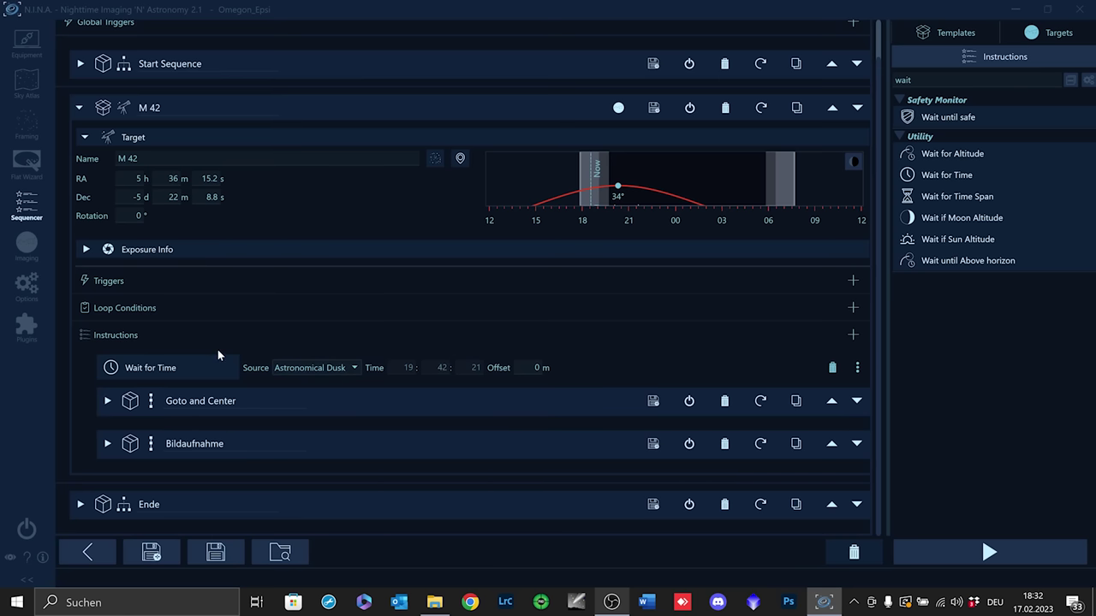
Step: Clear the instruction search and delete the Start Sequence, M 42 and Ende sets from the sequence
click(87, 249)
click(87, 250)
drag(913, 81, 887, 81)
key(BackSpace)
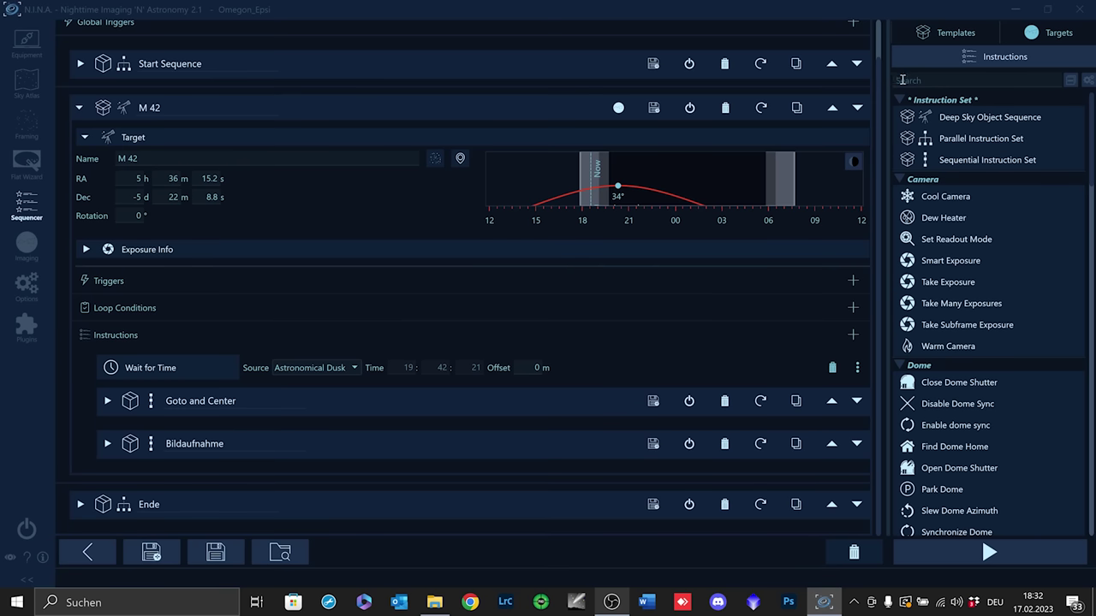
click(726, 66)
click(726, 108)
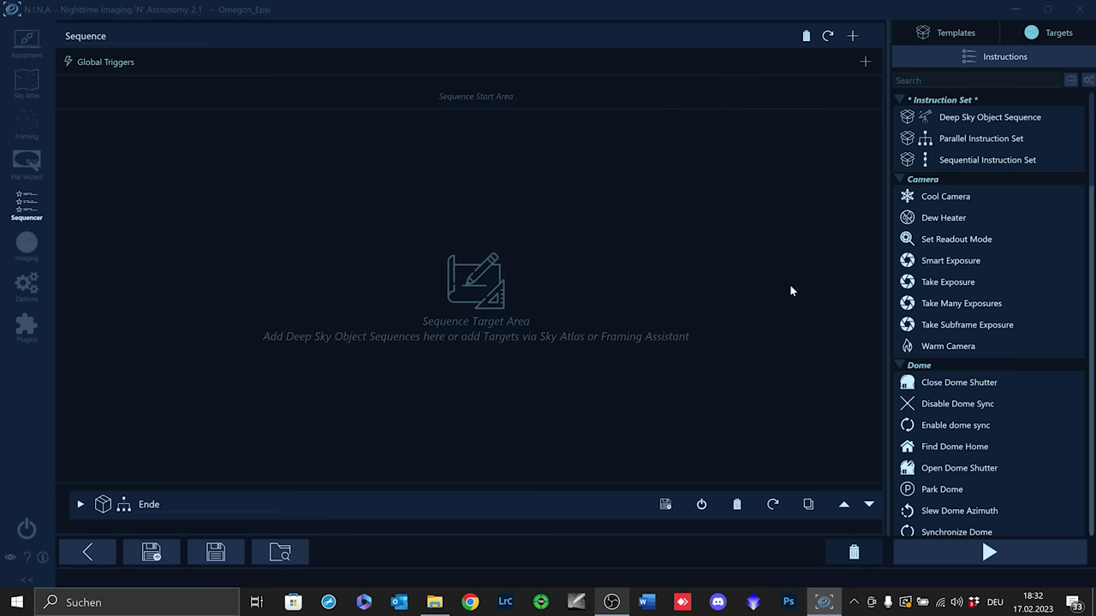
click(737, 504)
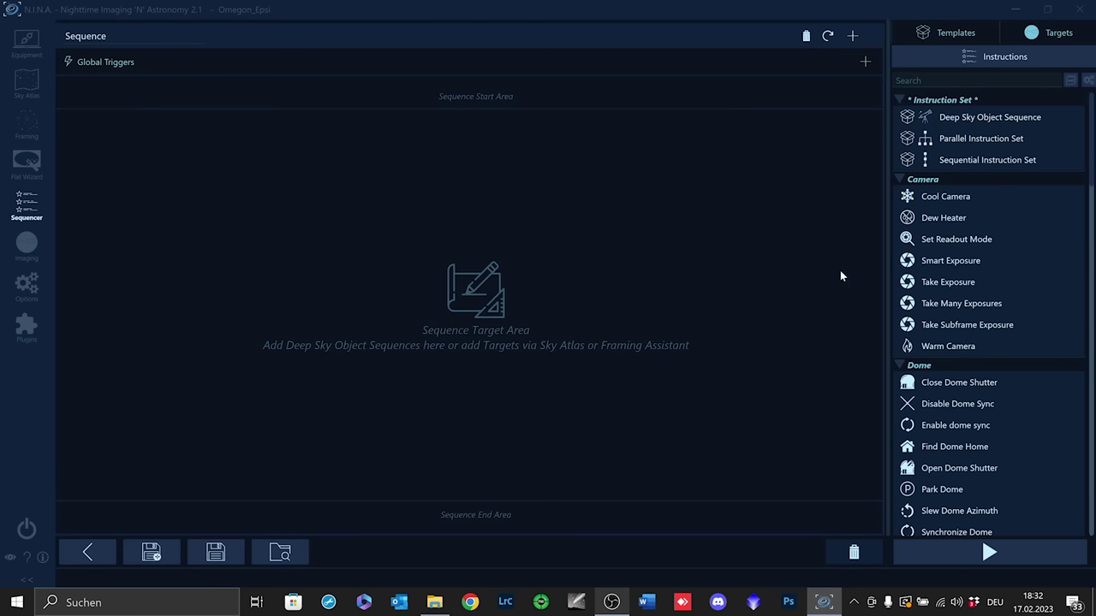
Step: Browse the list of available plugins and return to the installed Ground Station plugin's details
click(28, 330)
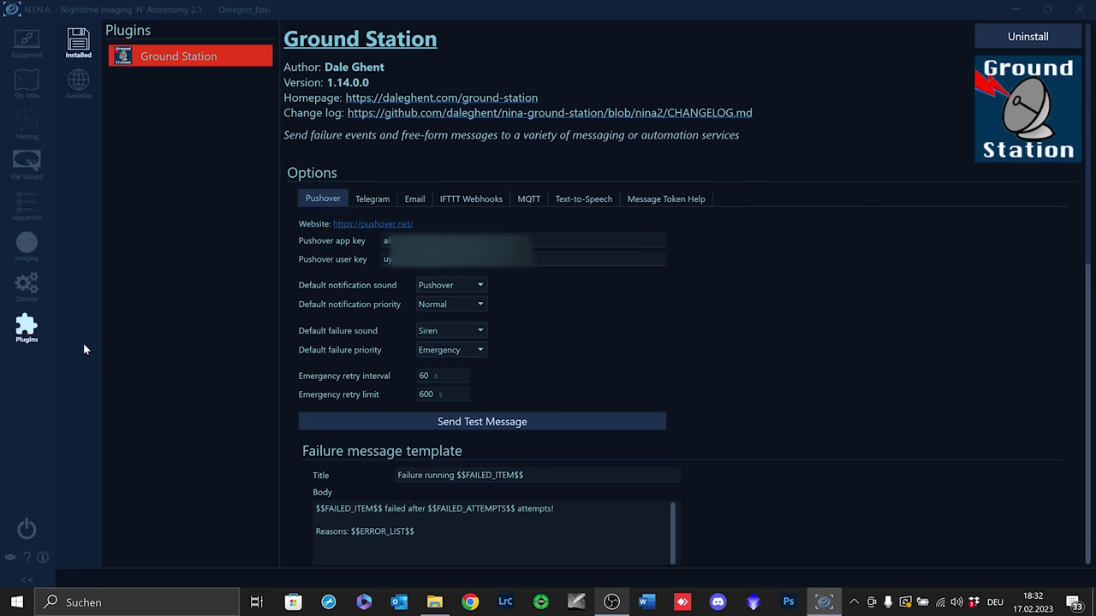
click(82, 87)
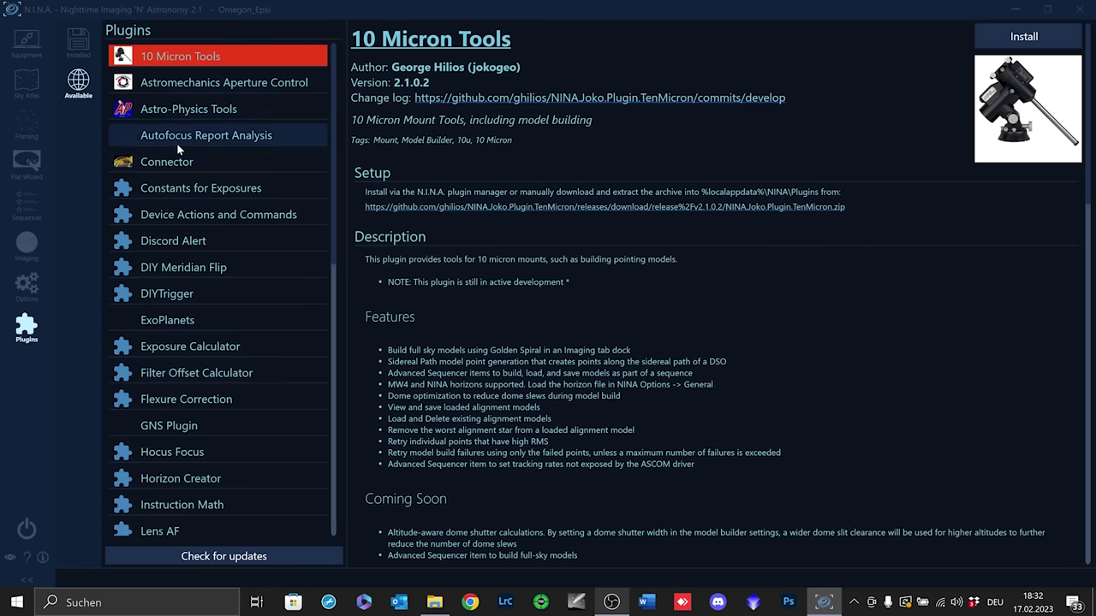
scroll(205, 108, down, 2)
scroll(204, 108, down, 5)
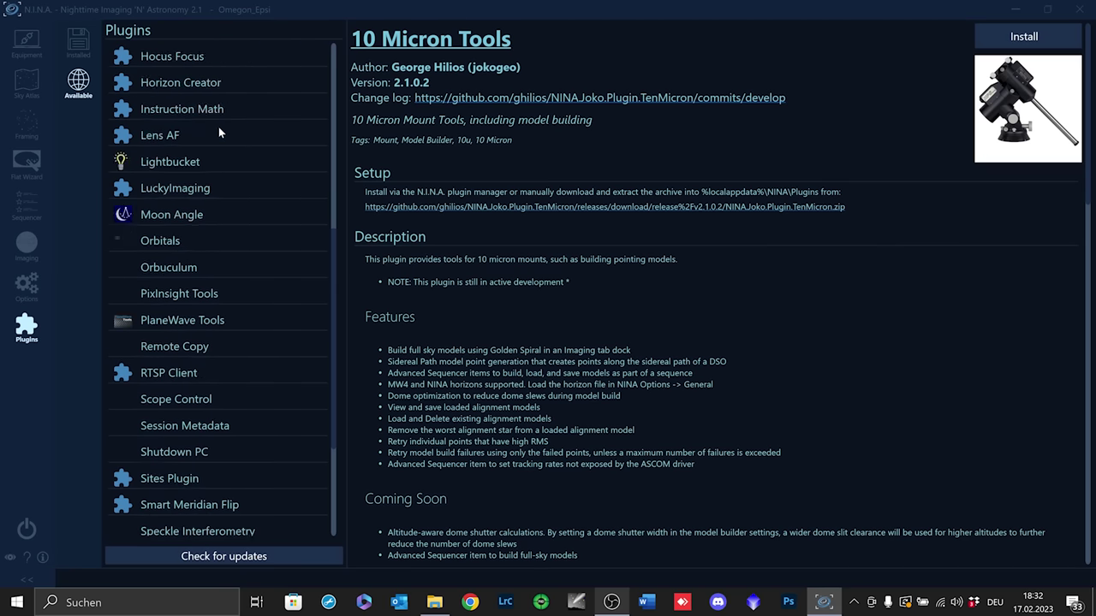
scroll(230, 132, up, 2)
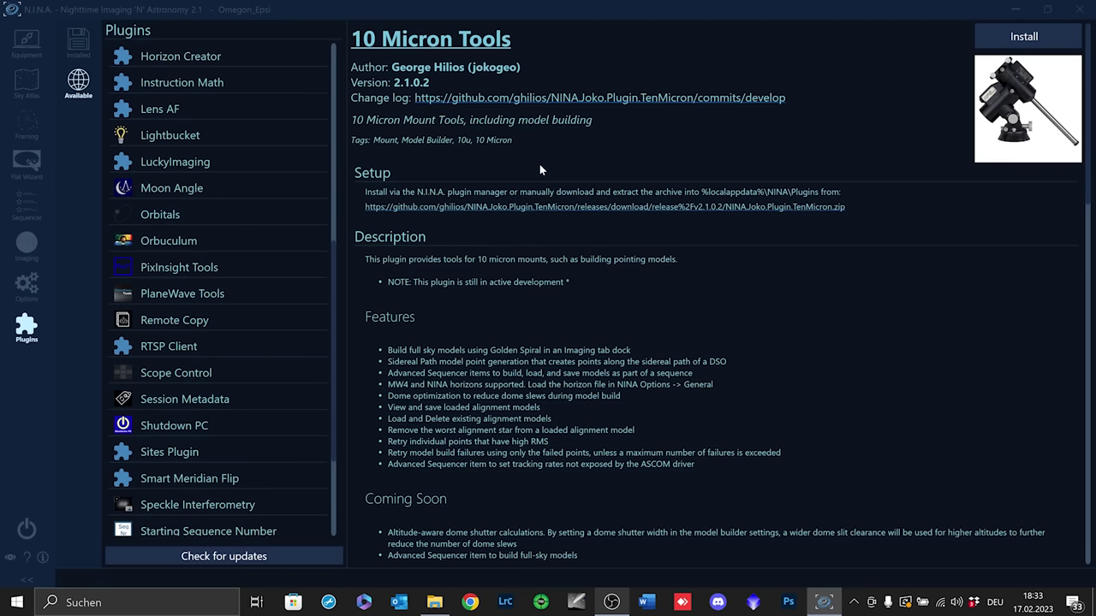
click(77, 47)
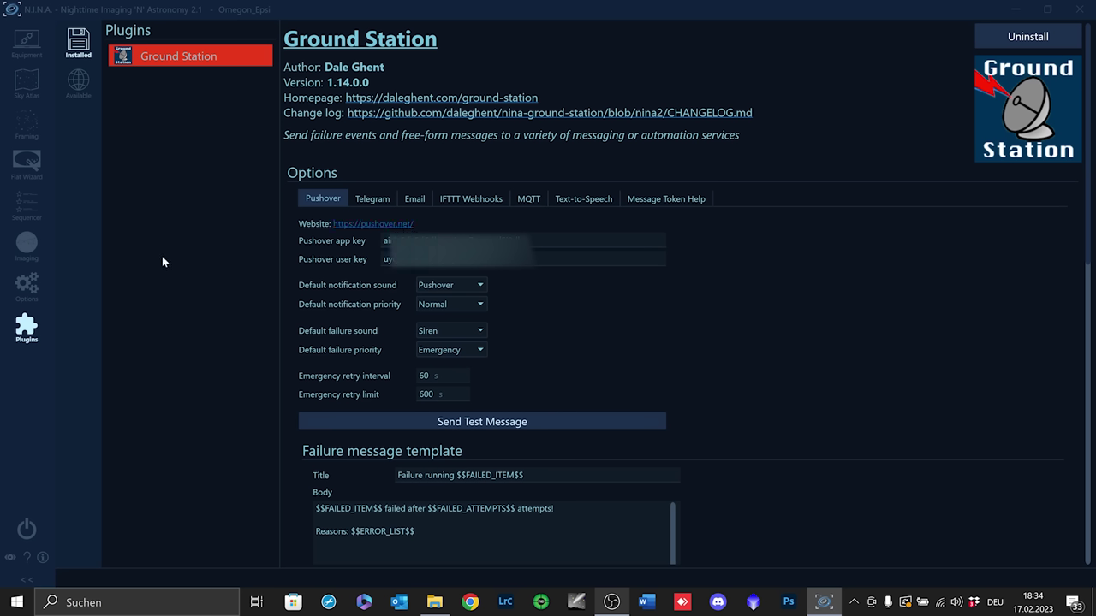
Step: Return to the sequencer and examine the Ground Station entries in the instruction list
click(27, 213)
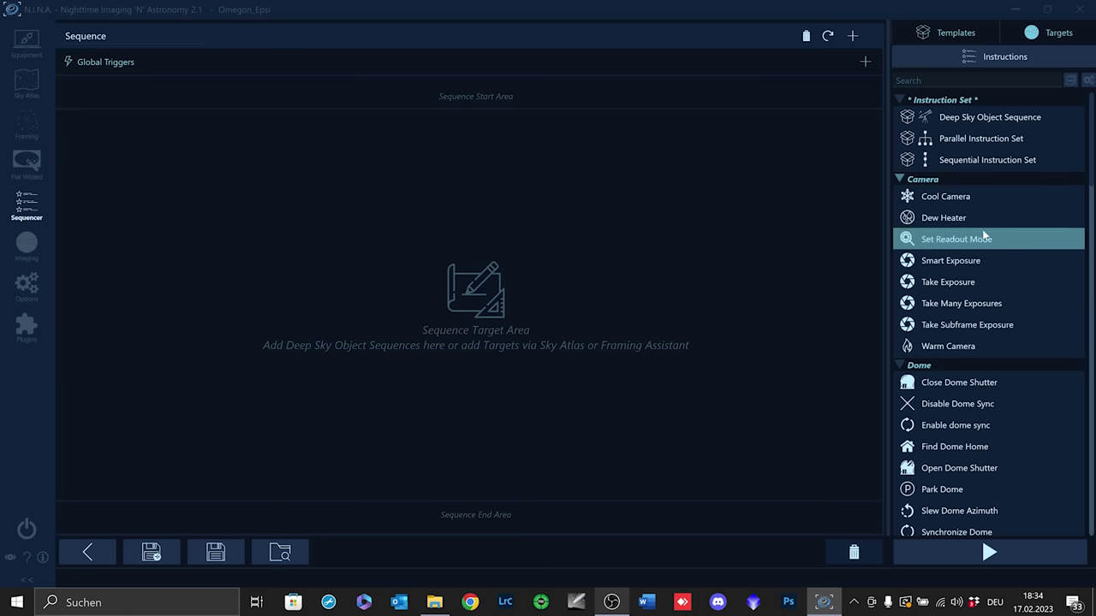
scroll(980, 248, down, 6)
scroll(967, 255, down, 7)
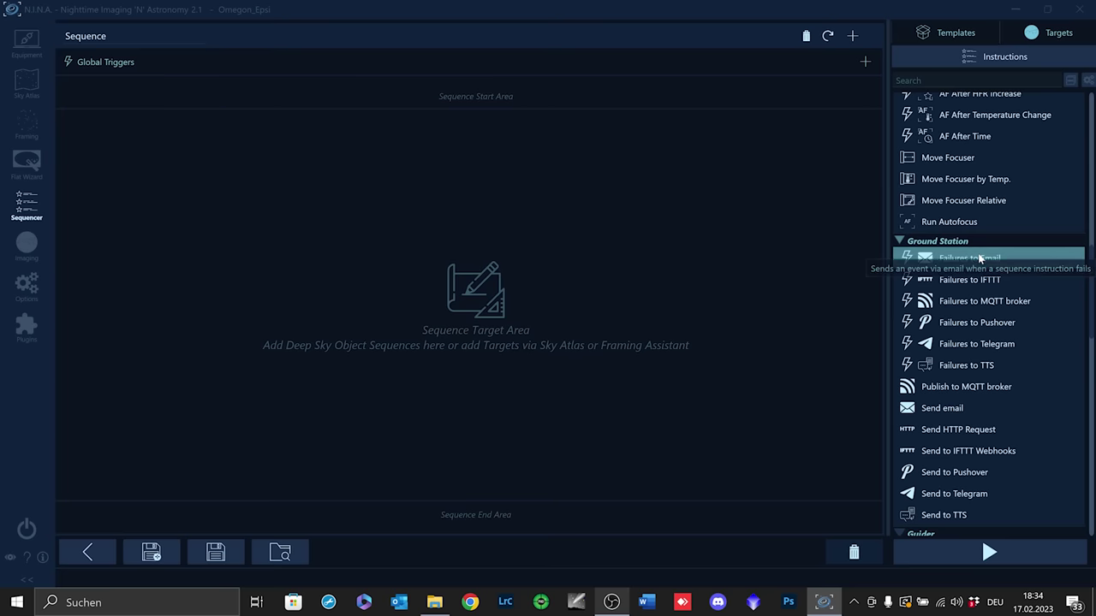